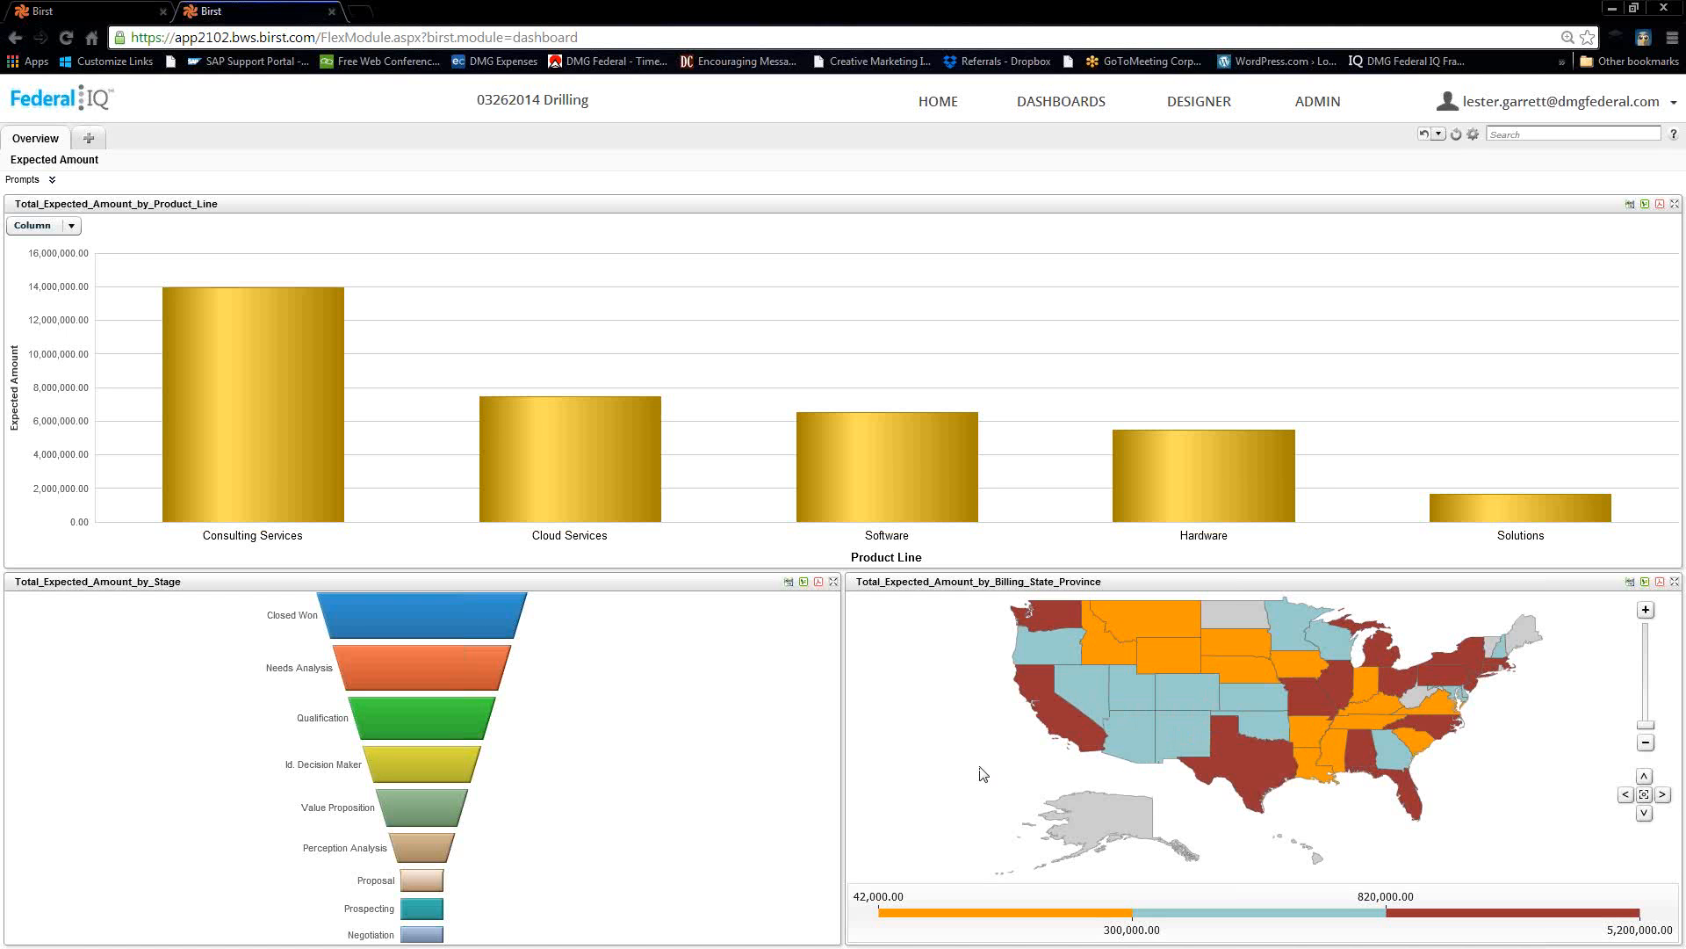
Return to the drilling dashboard tab and open the Designer with an empty report.
mouse_move(1065, 740)
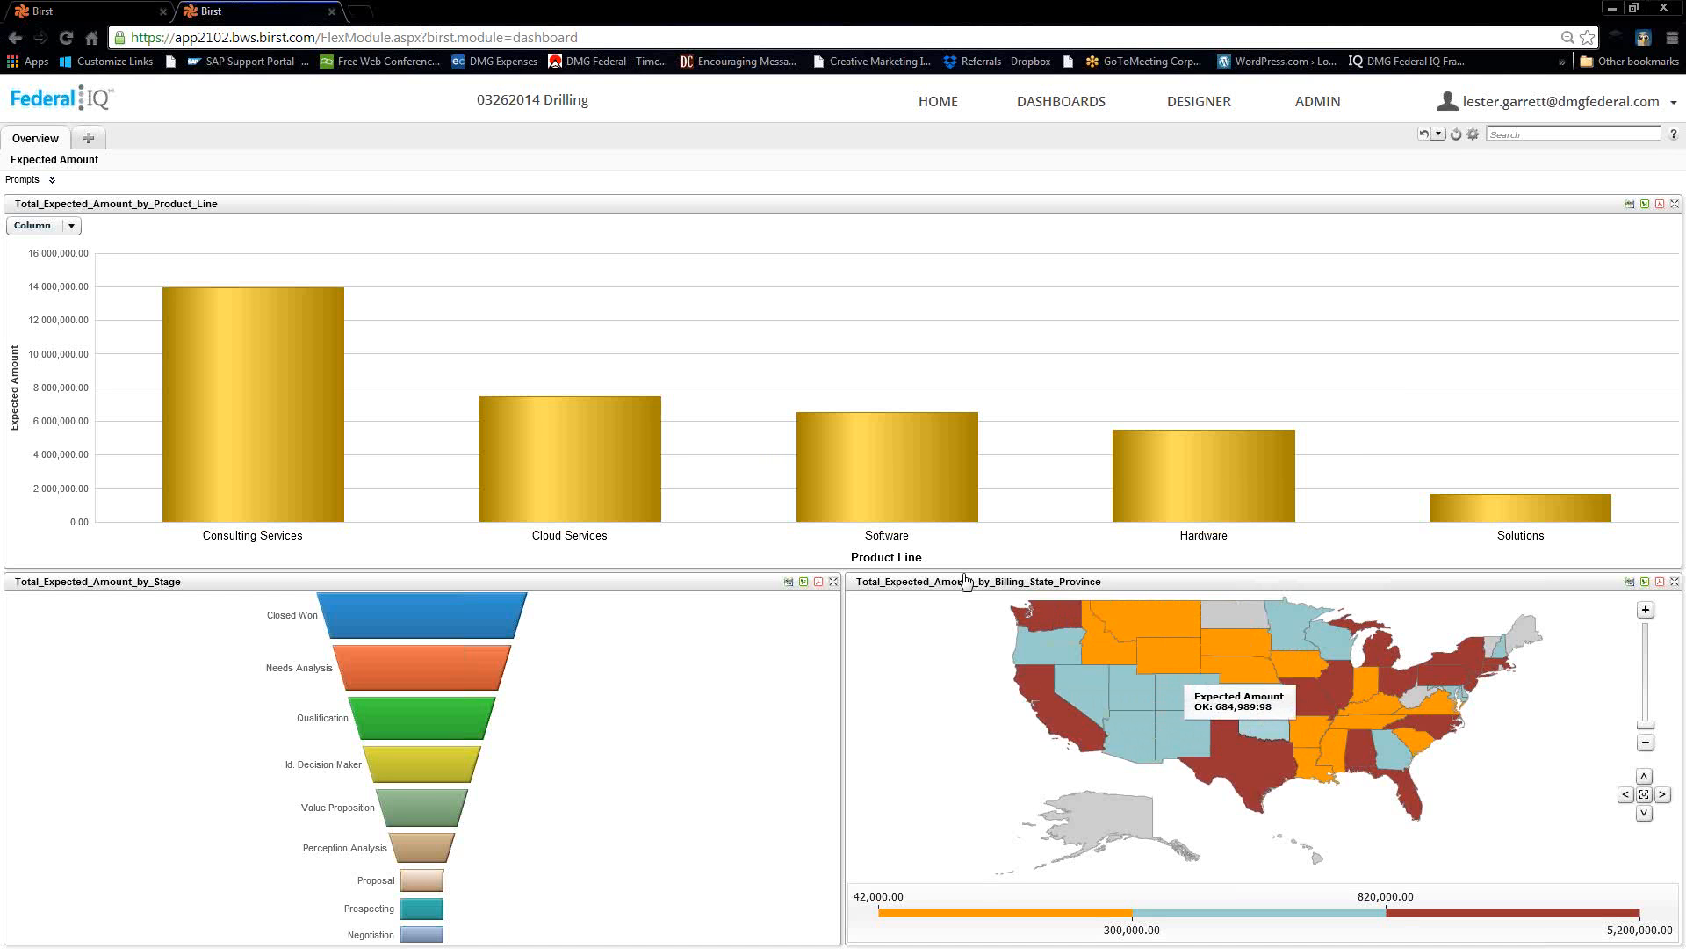
click(138, 15)
click(246, 17)
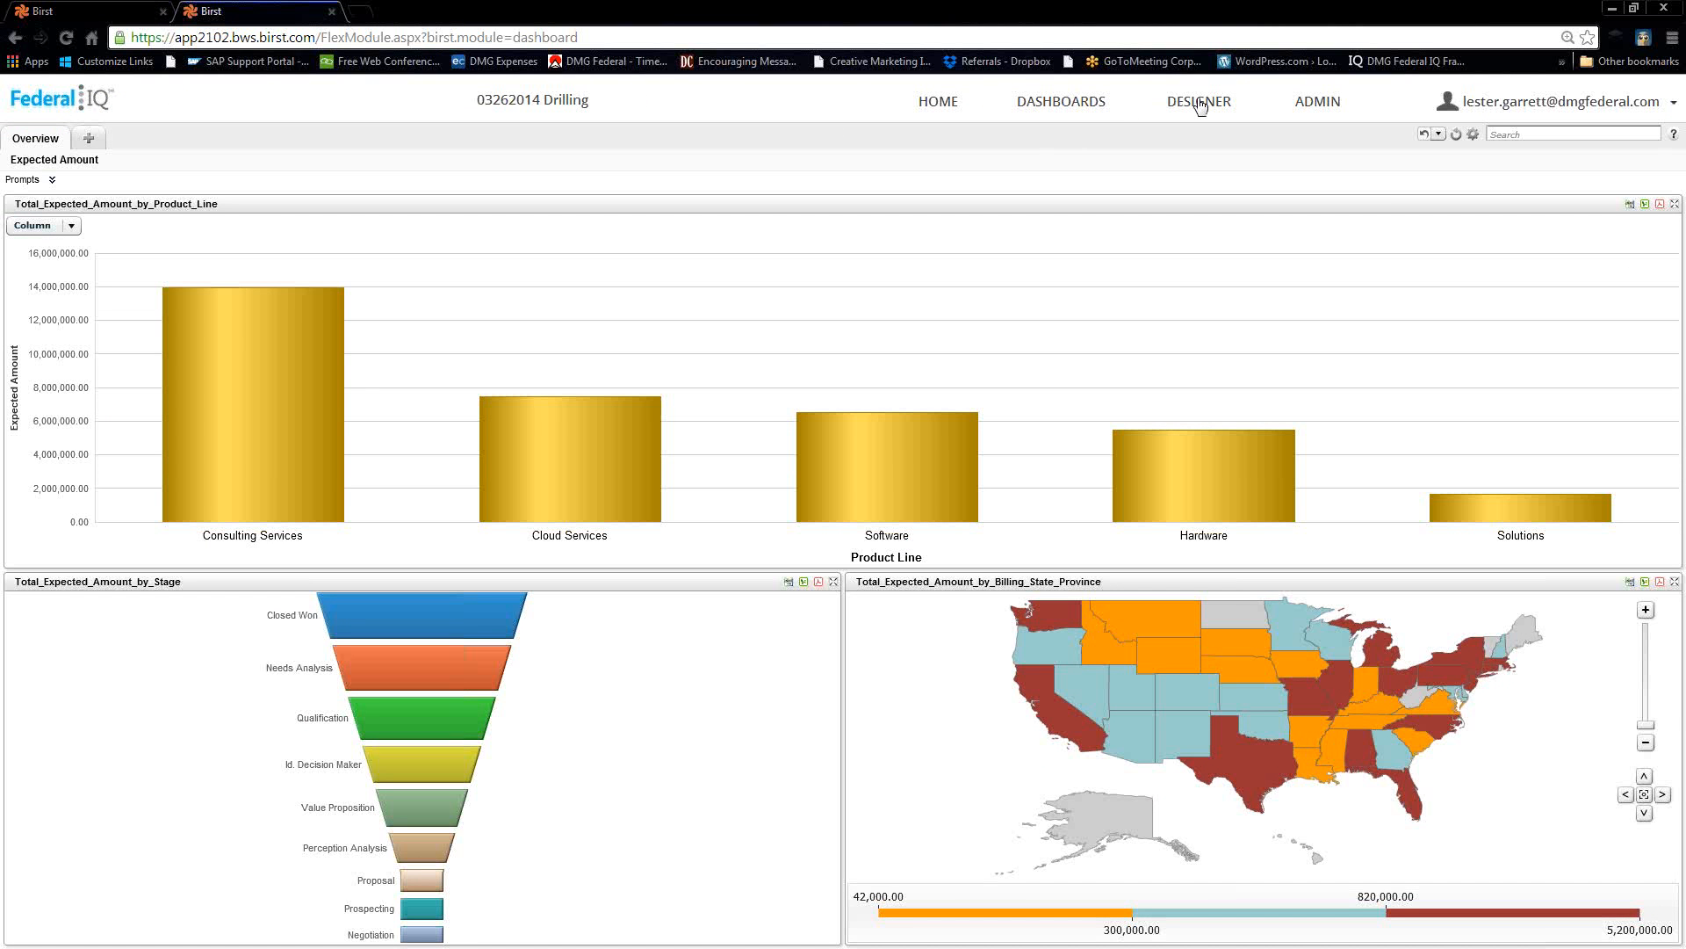
click(1200, 106)
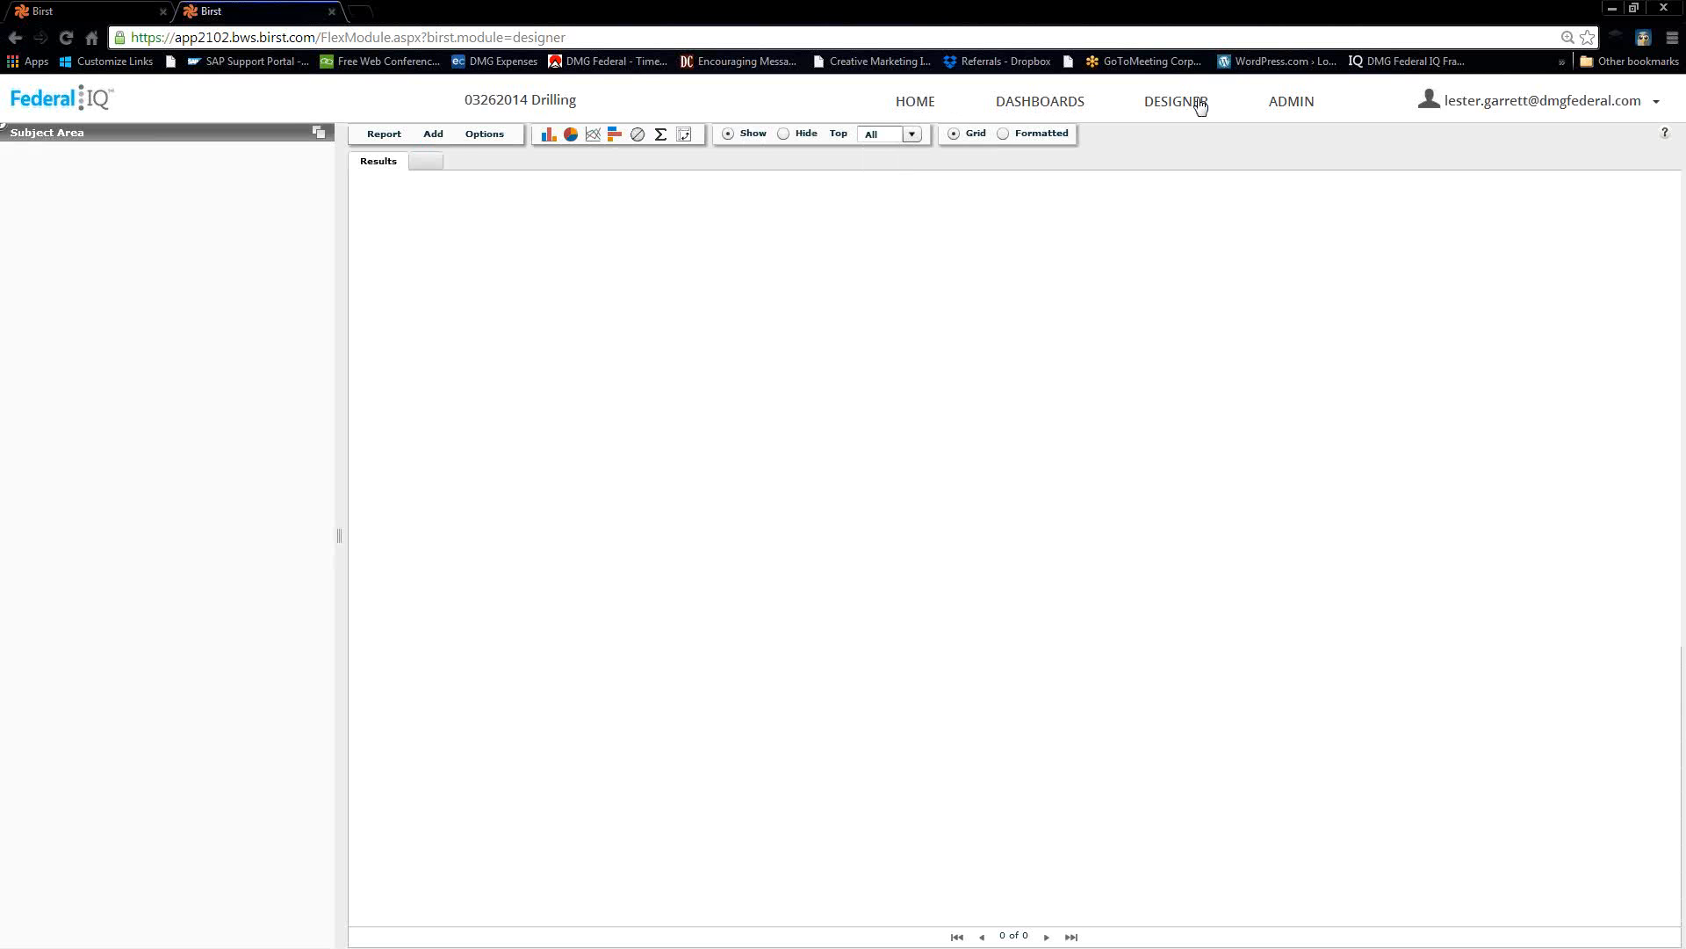
Add Region, Billing State/Province and Industry from the Account folder as report columns.
click(1200, 107)
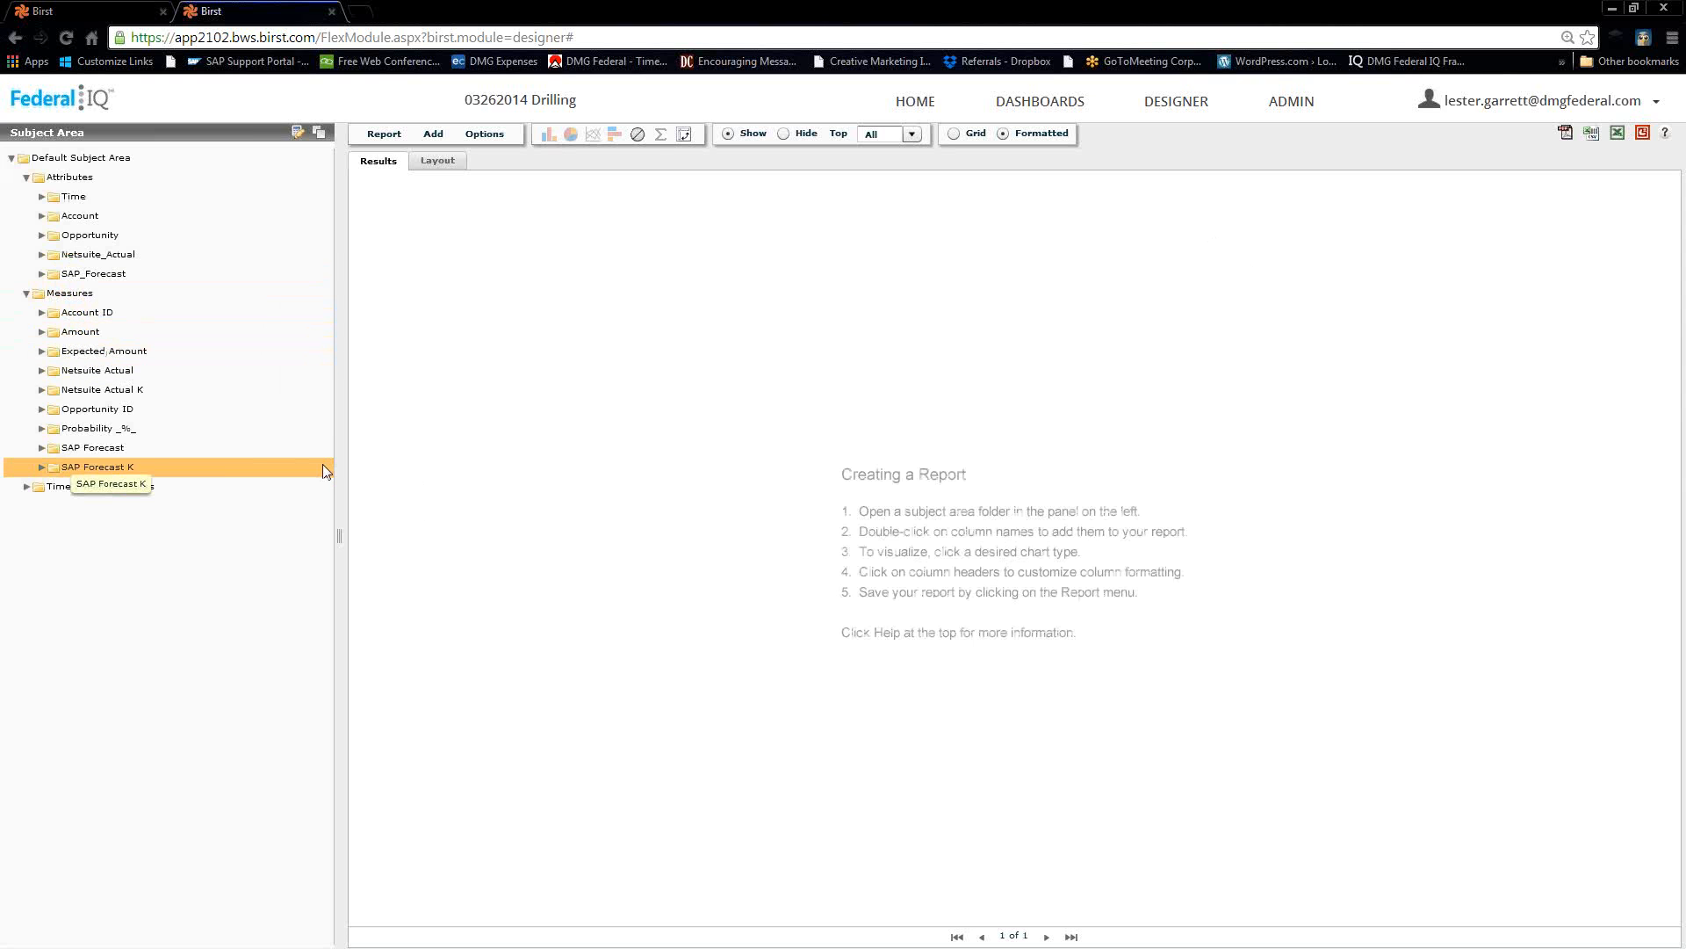
click(41, 239)
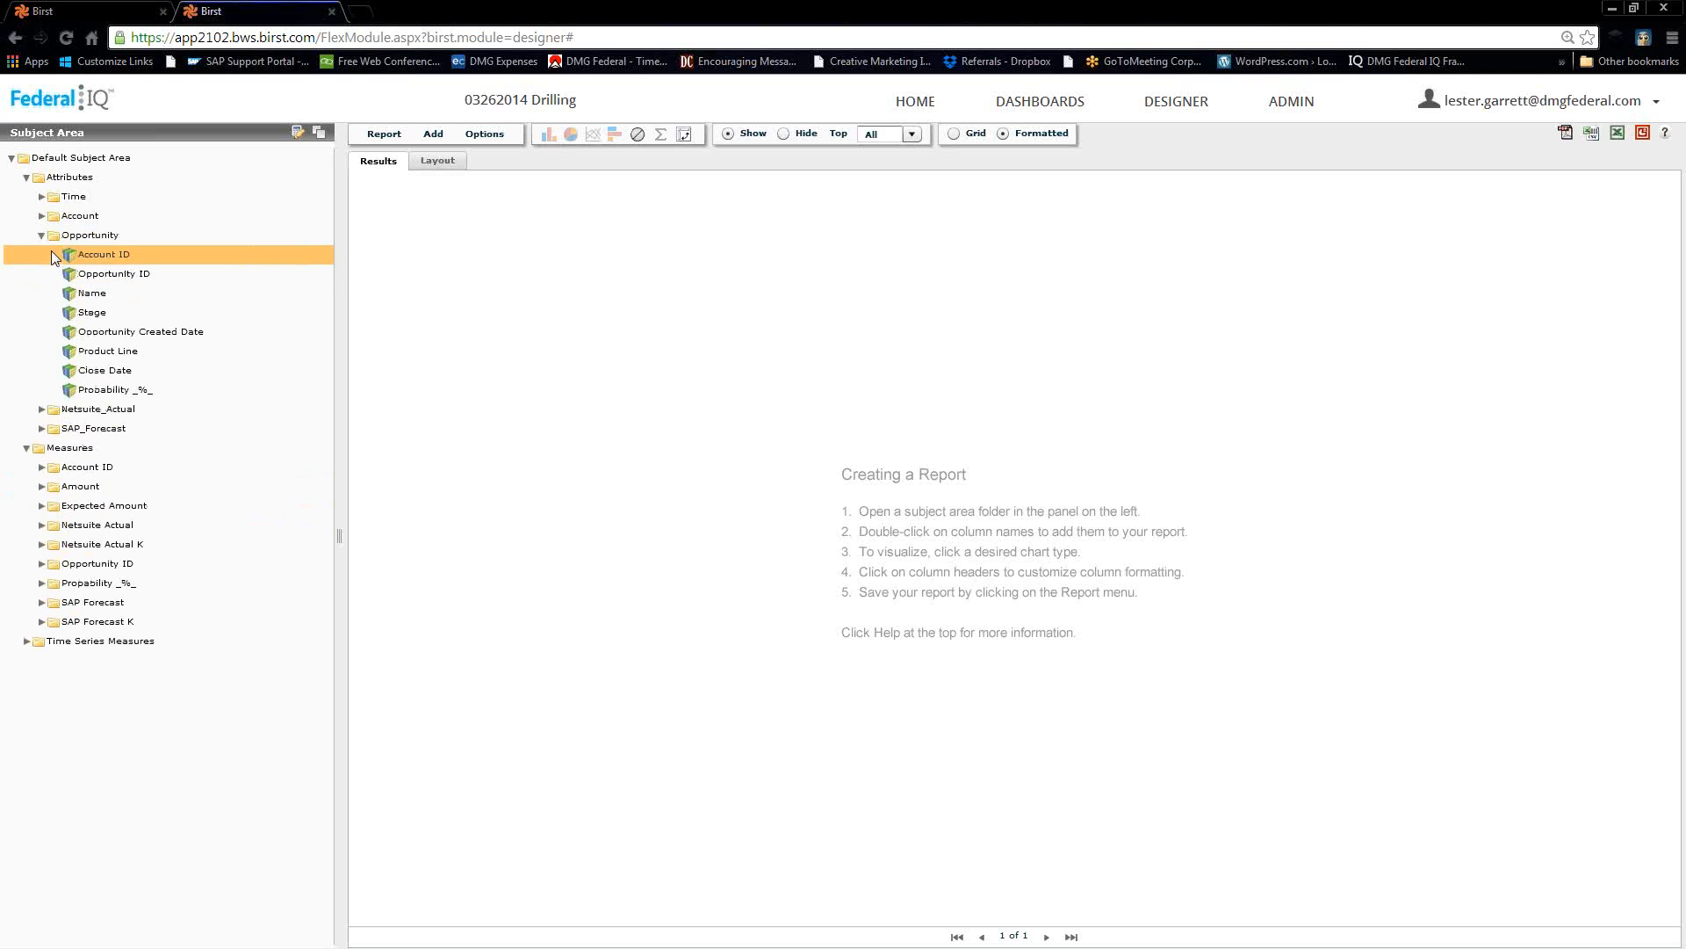
click(42, 217)
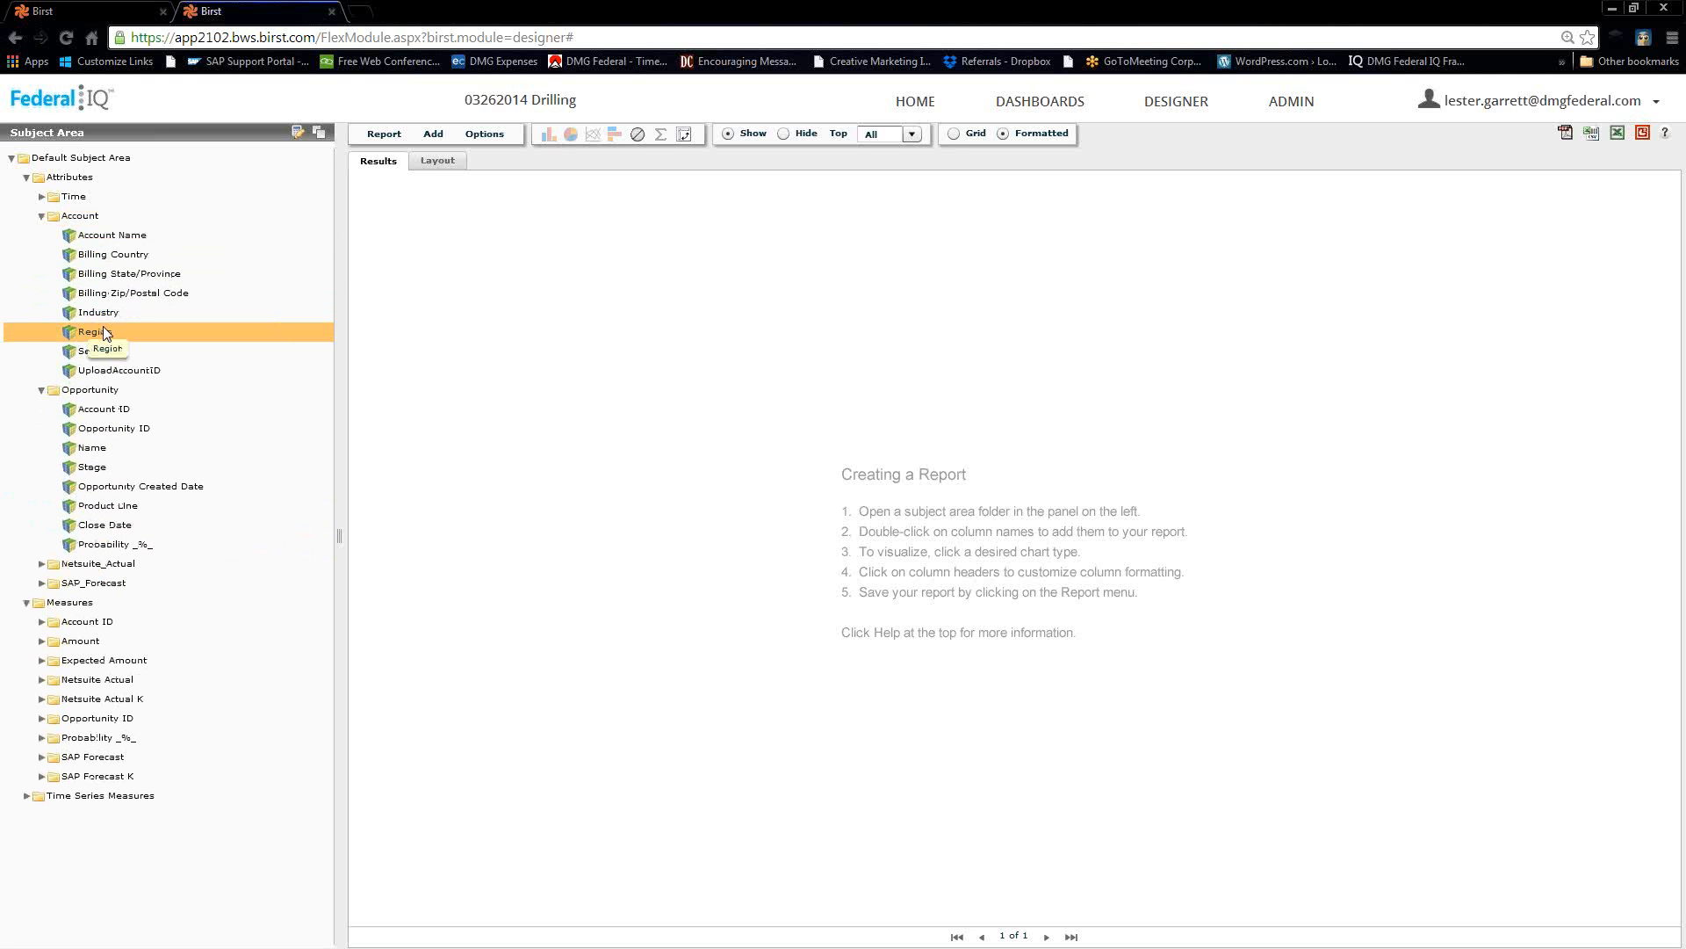
double_click(103, 330)
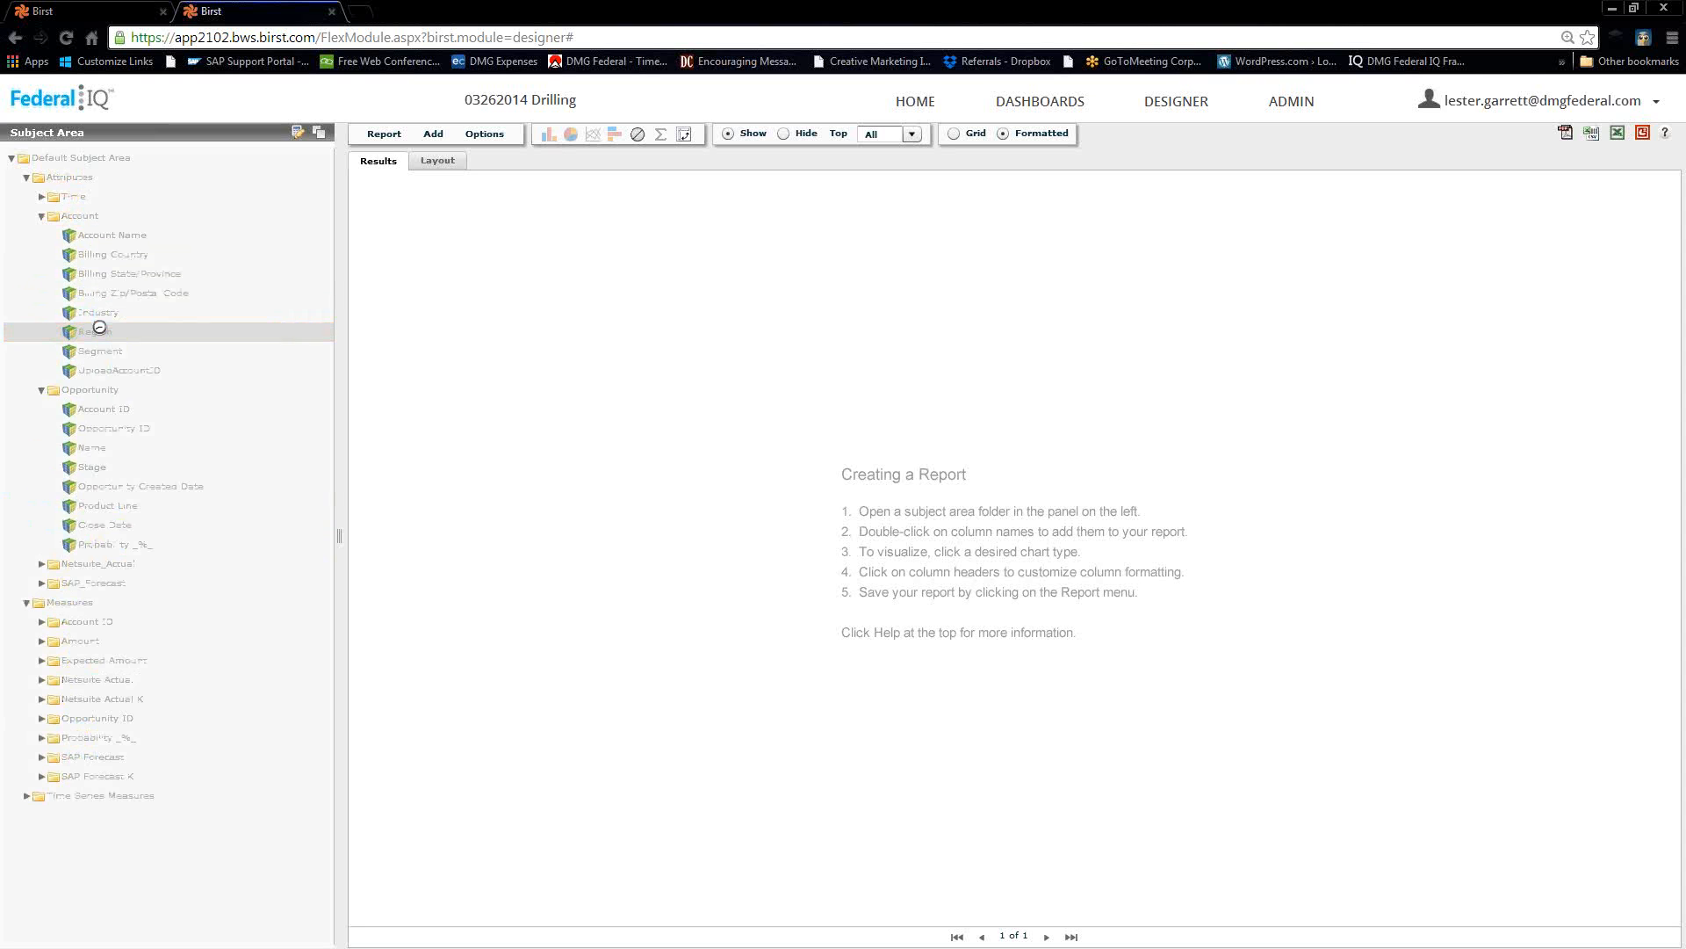
double_click(105, 275)
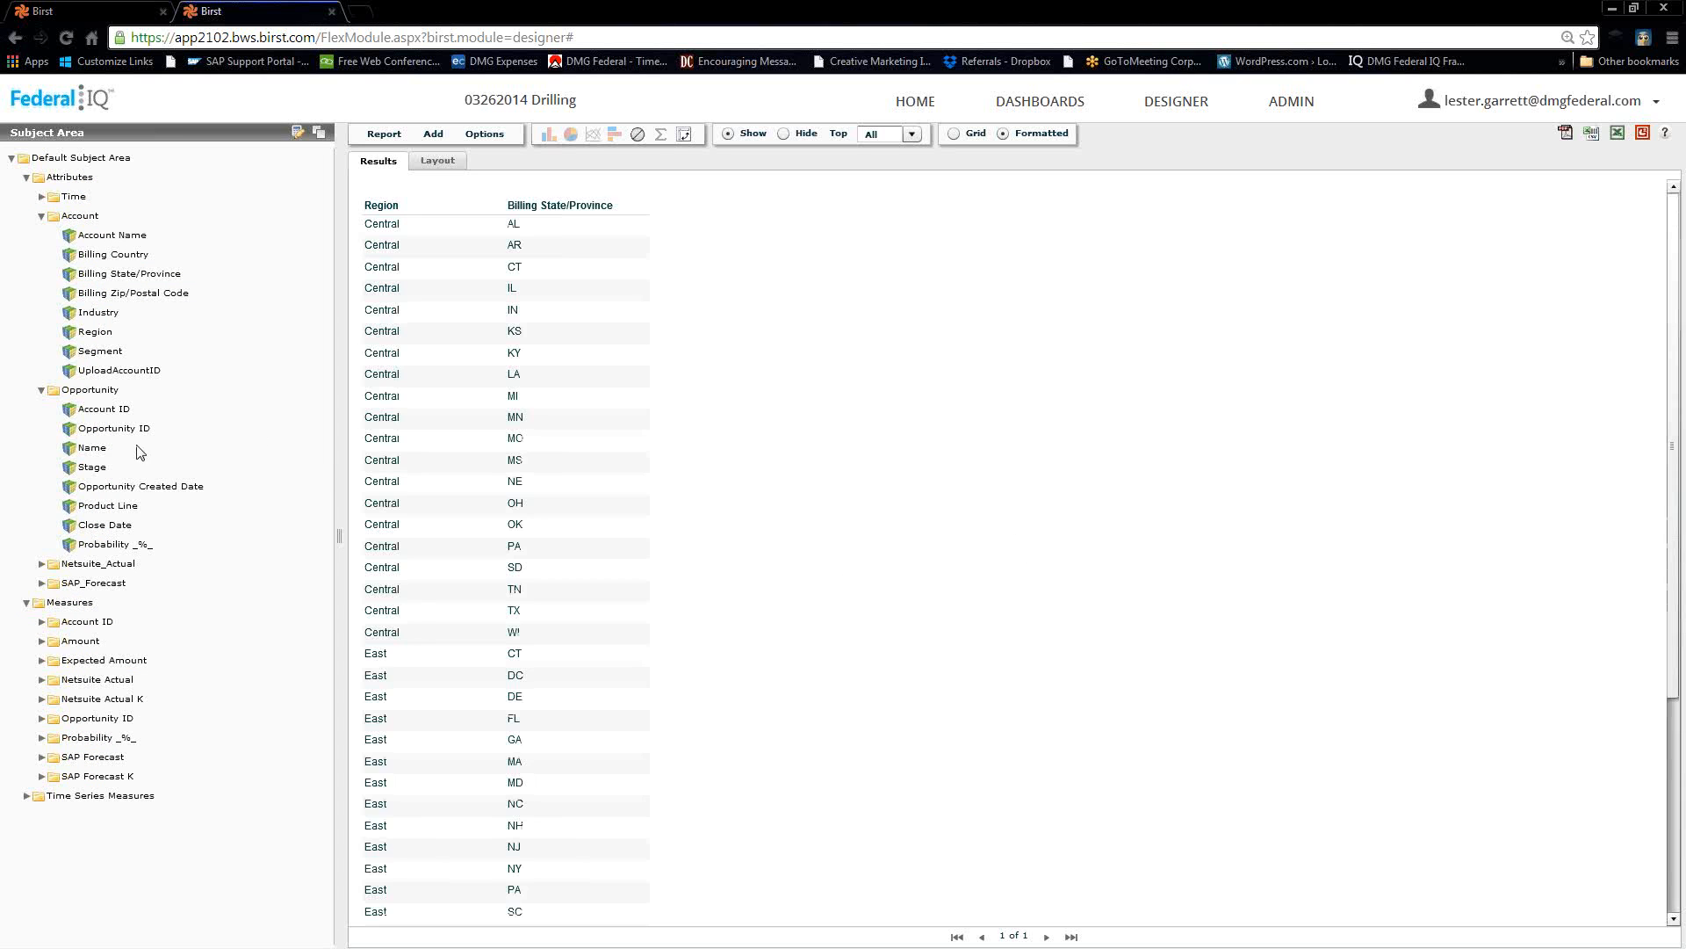
double_click(91, 314)
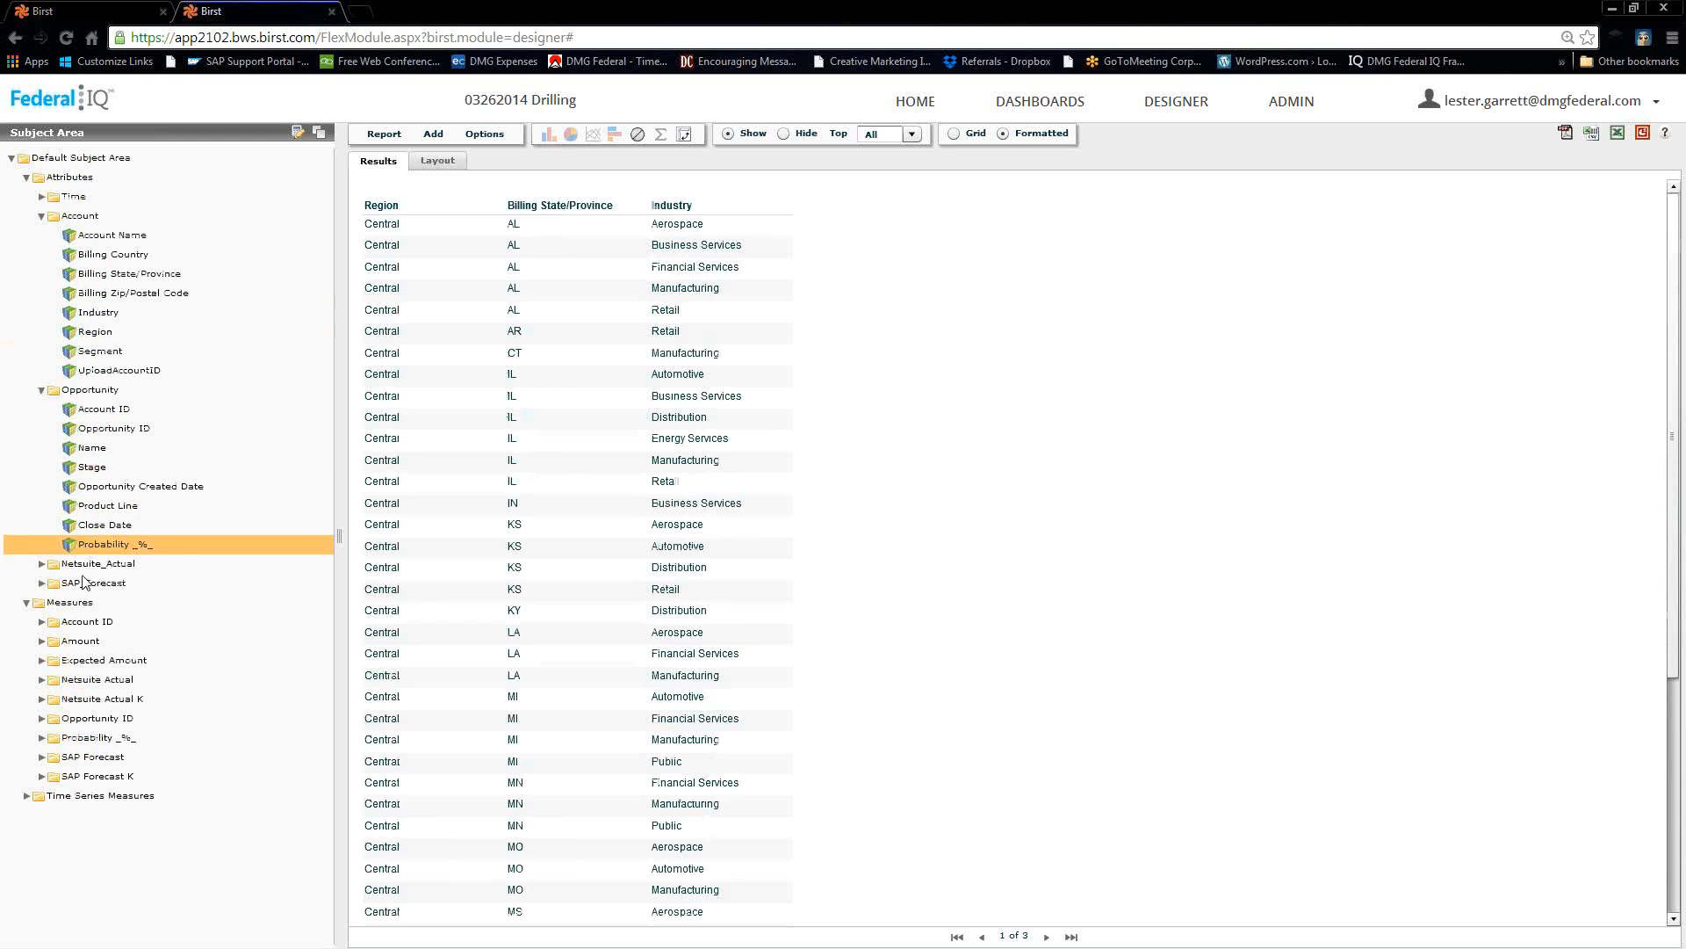
Add the Sum of Expected Amount by Close Date as the measure column.
click(39, 391)
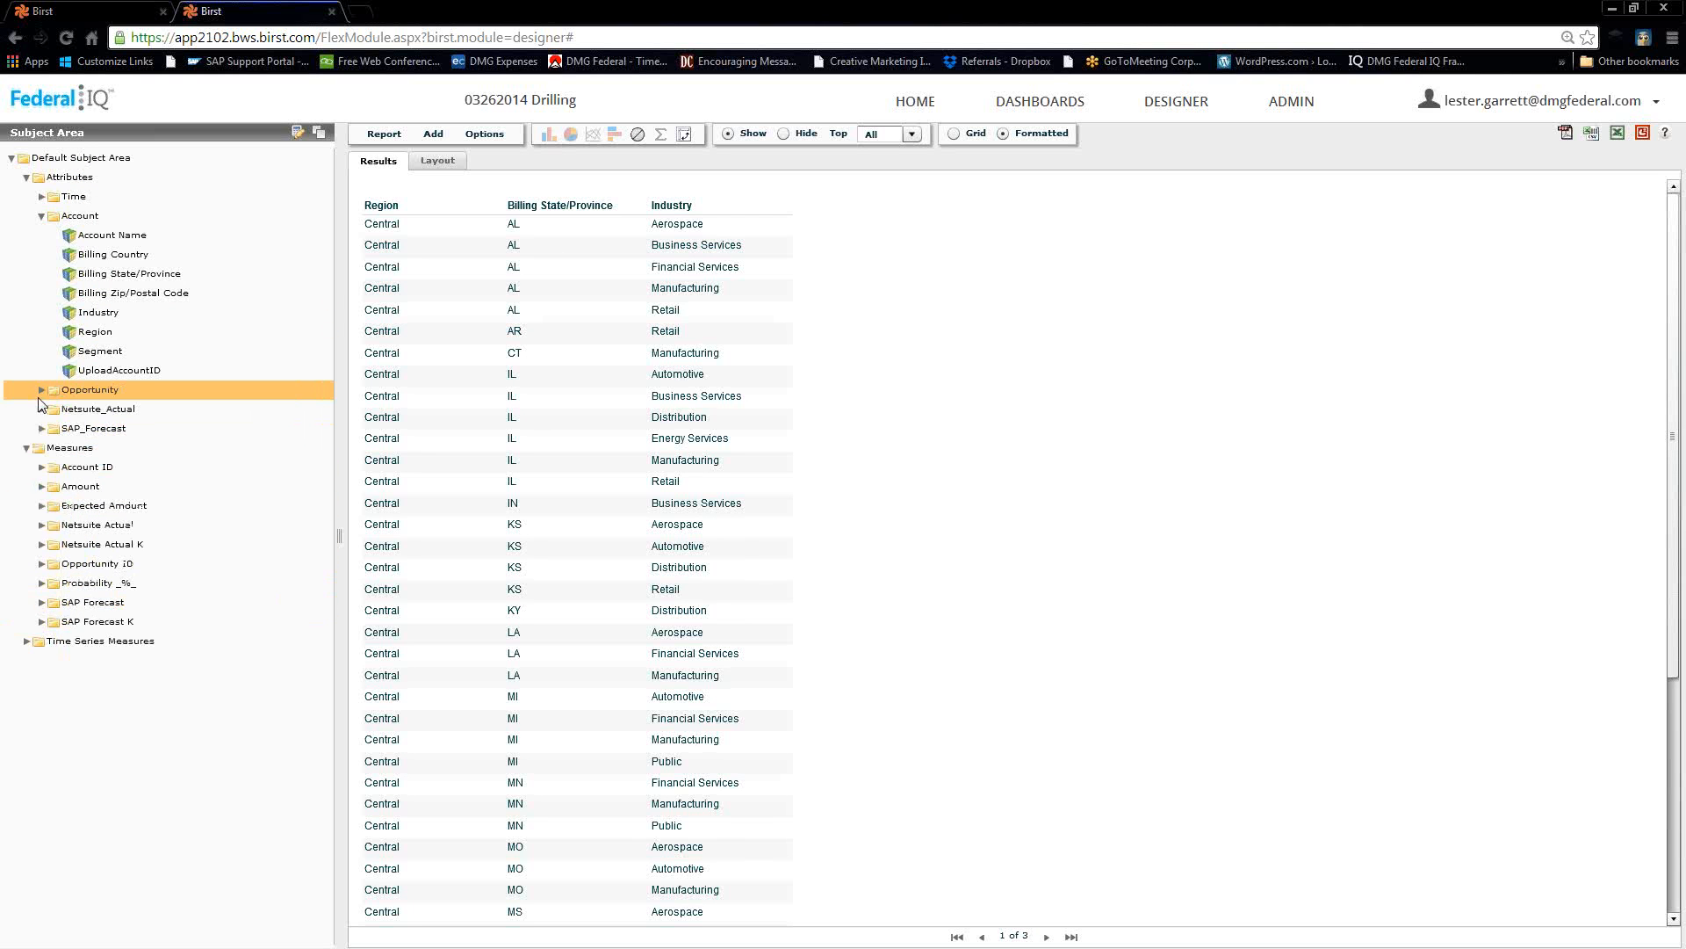
click(42, 487)
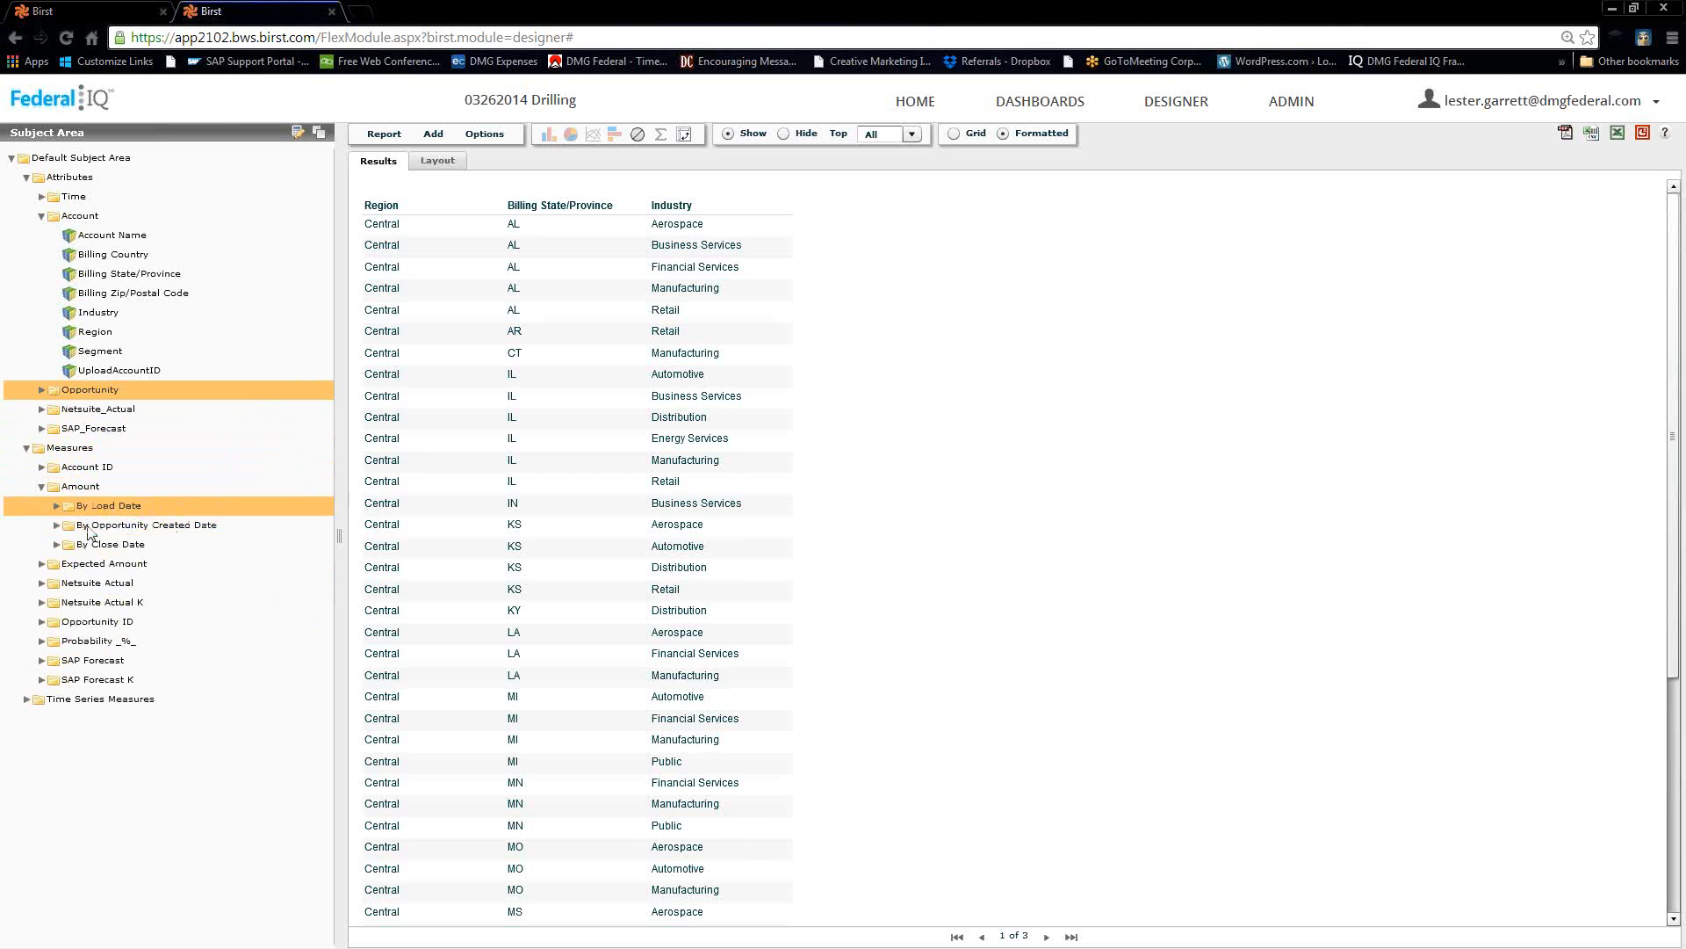
click(40, 565)
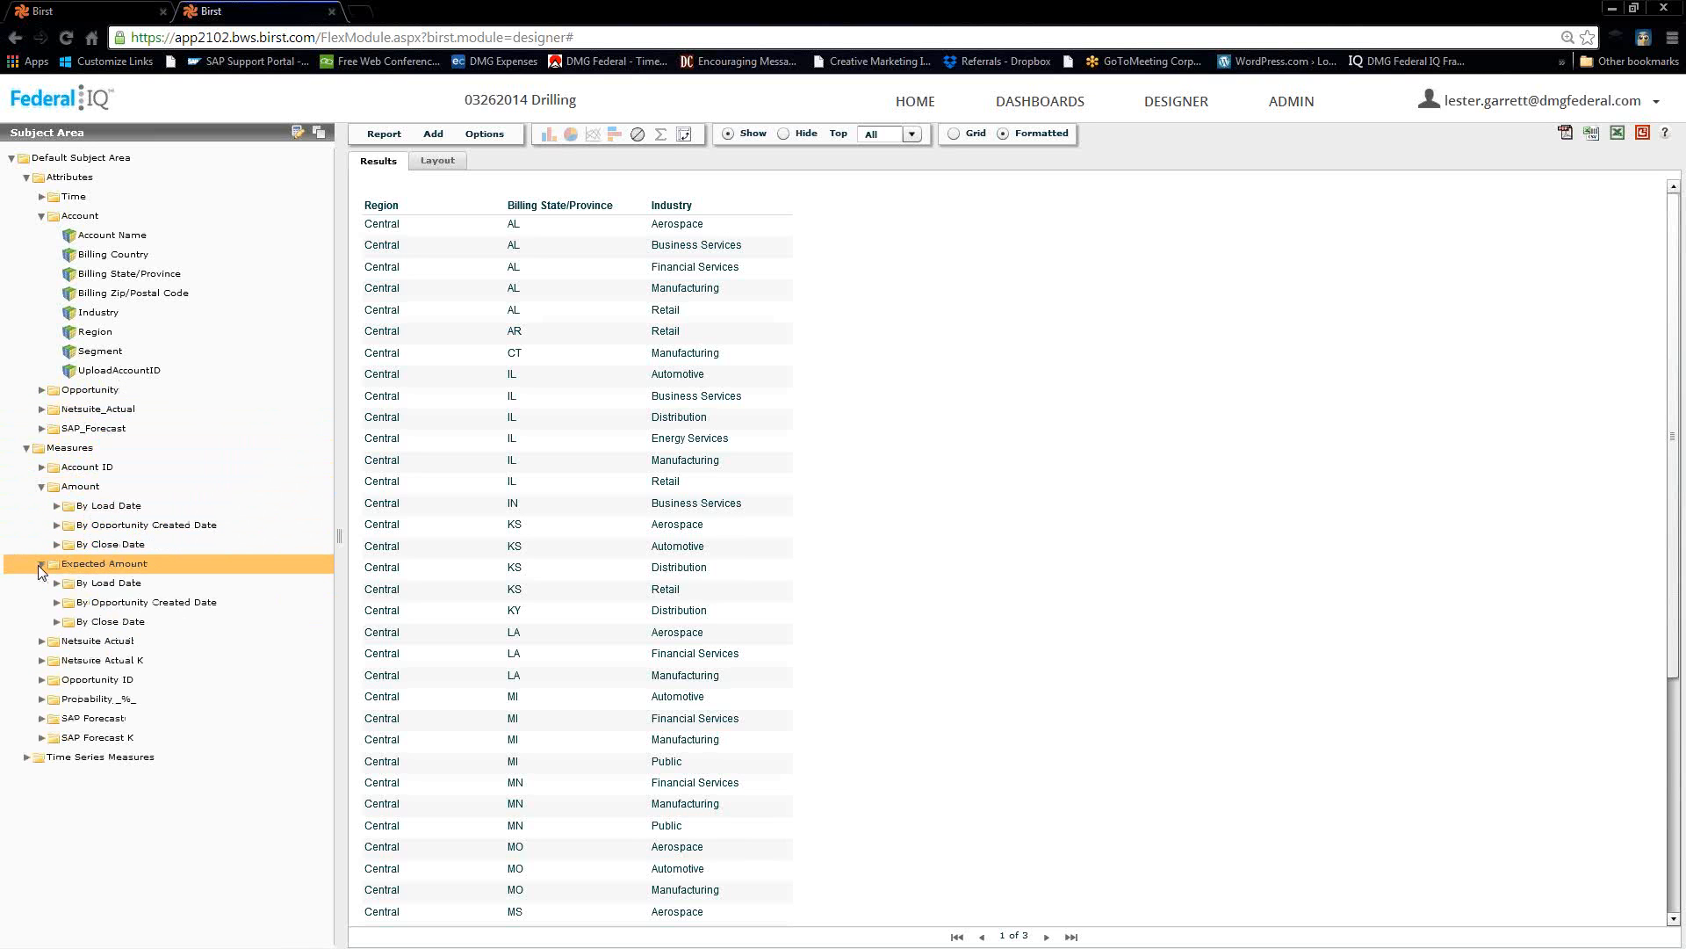
double_click(81, 624)
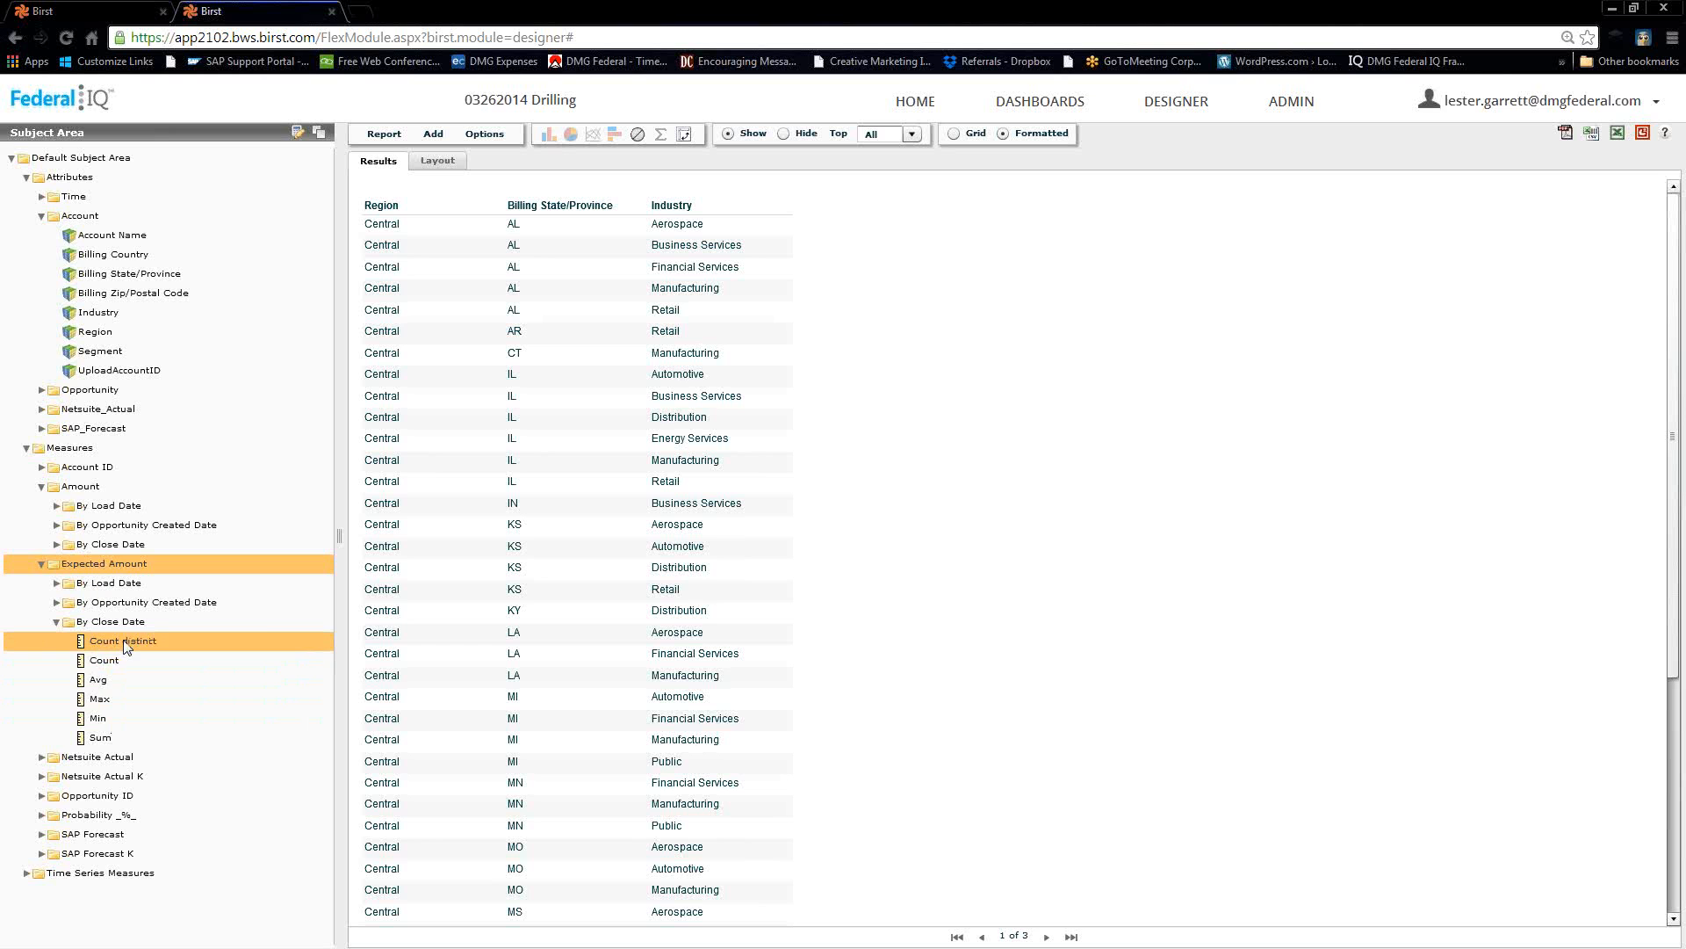
double_click(99, 737)
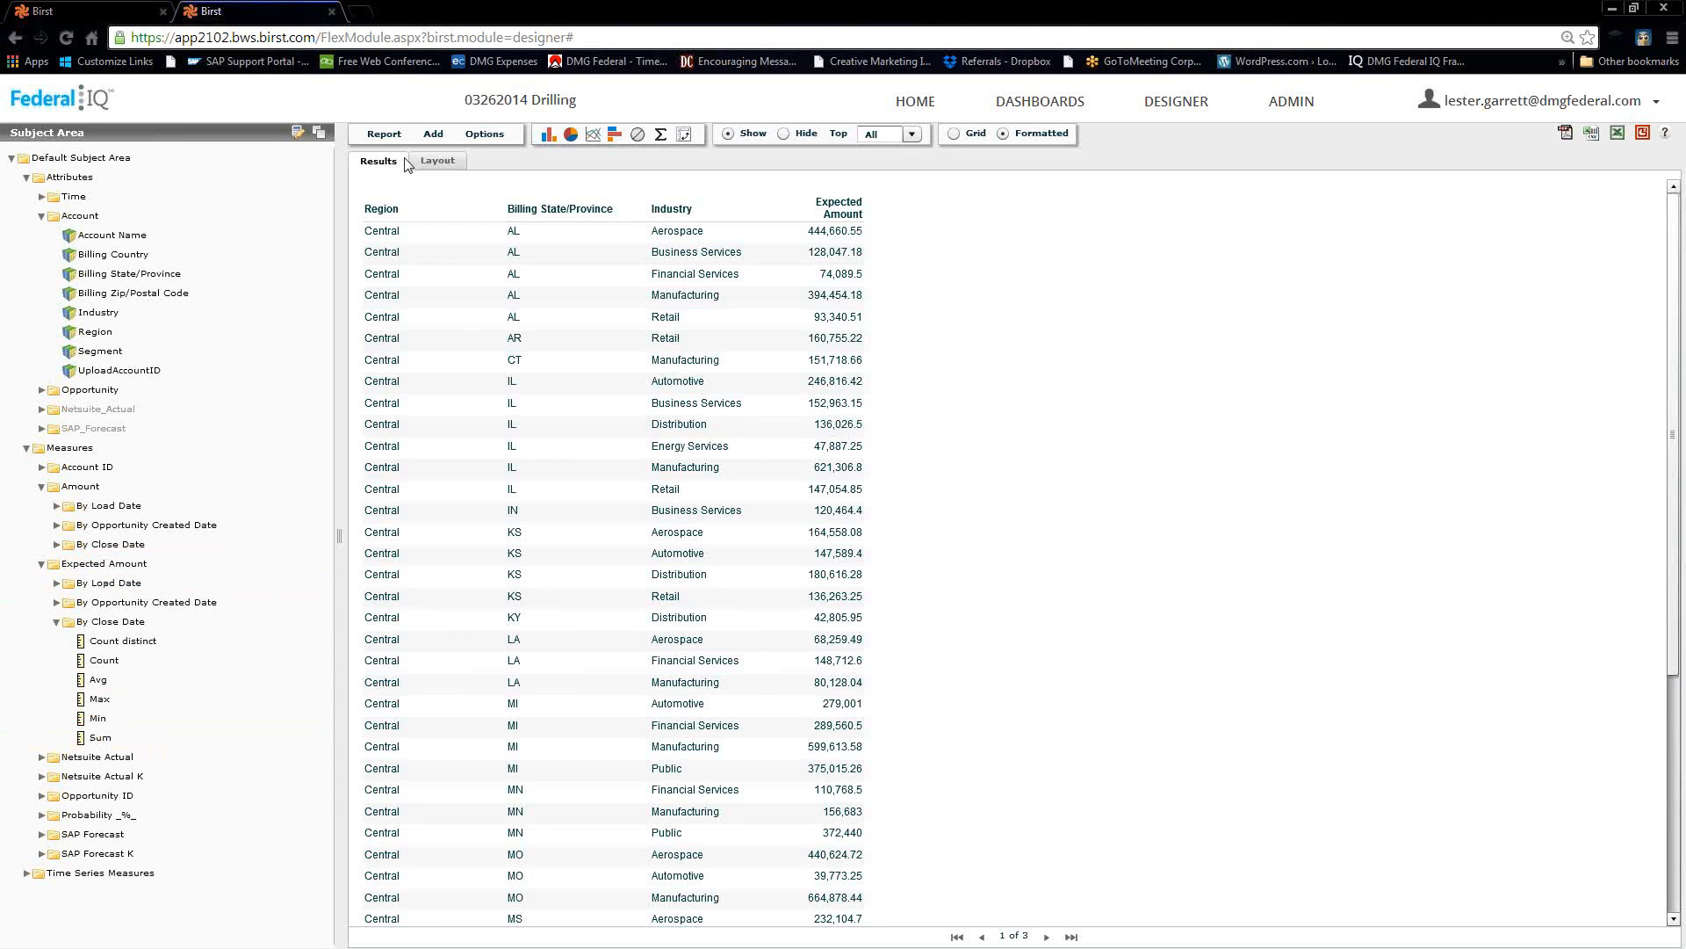
Save the report as 'Detail view or report' in the private folder.
click(378, 141)
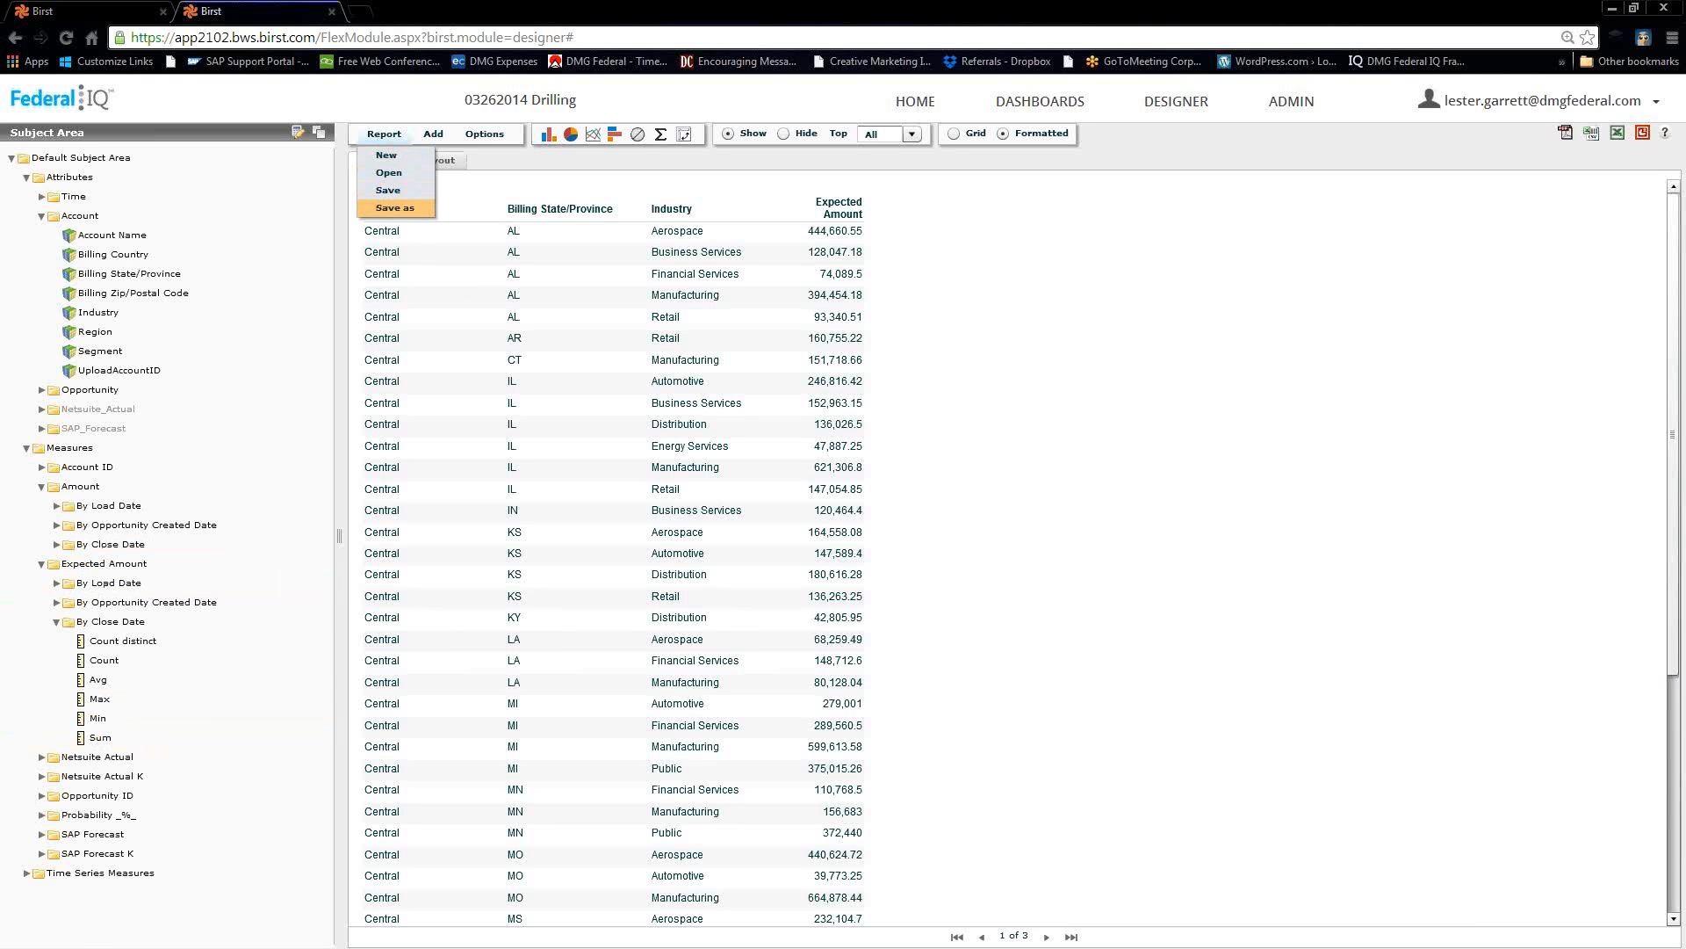
click(395, 208)
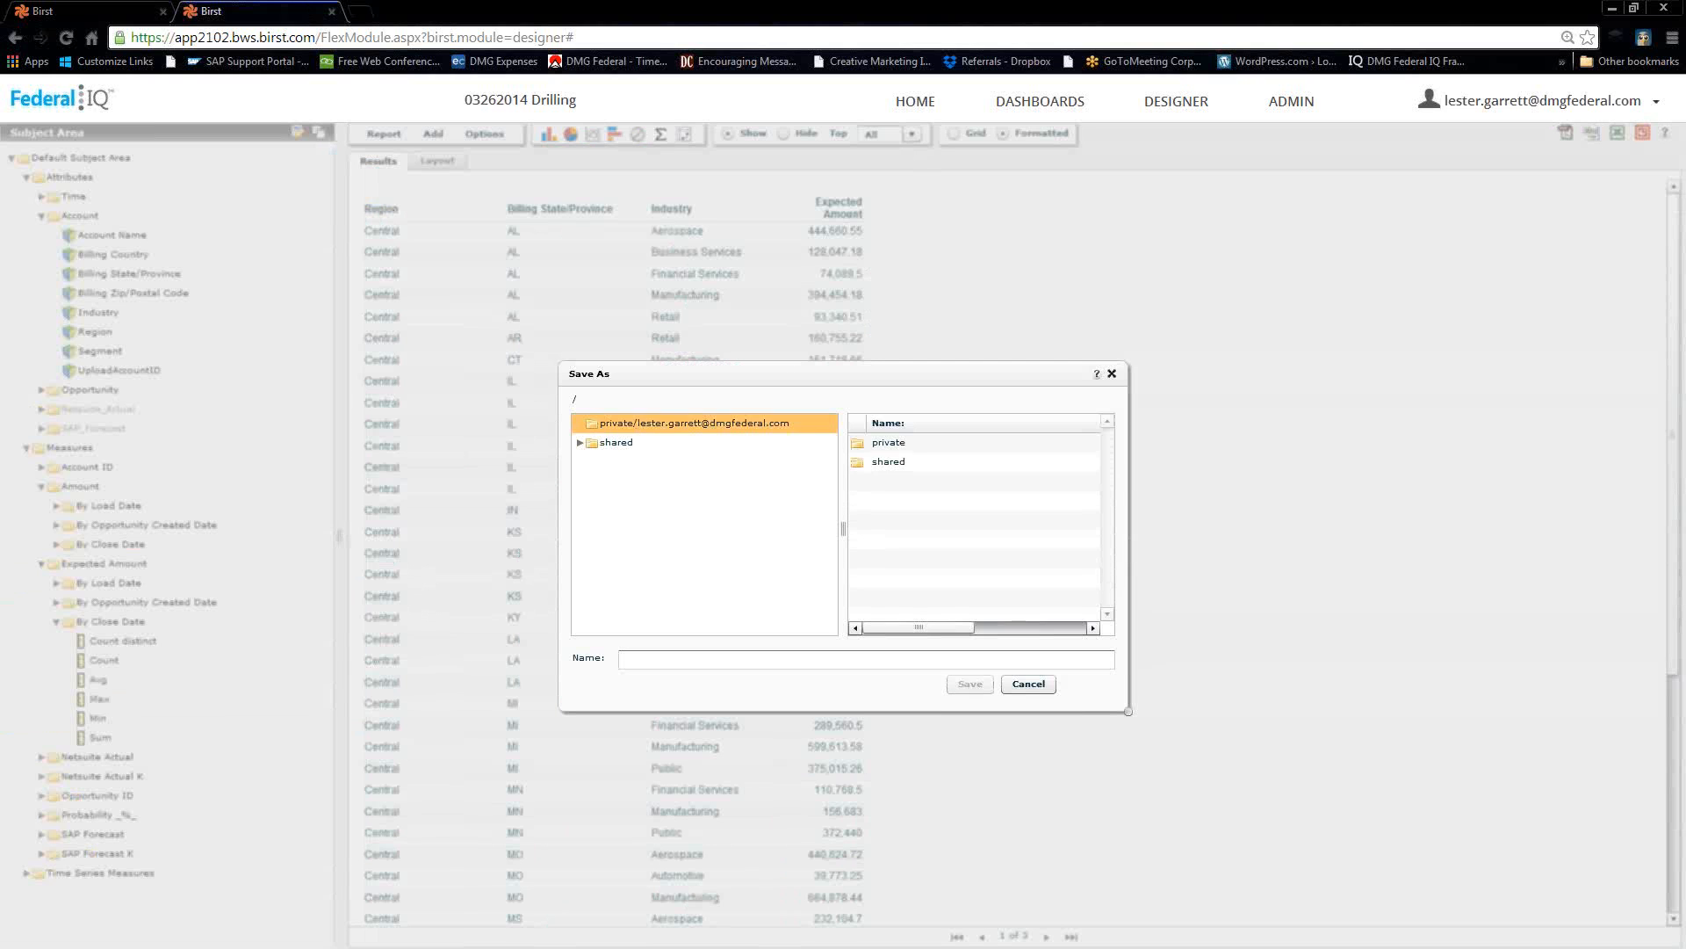
click(637, 423)
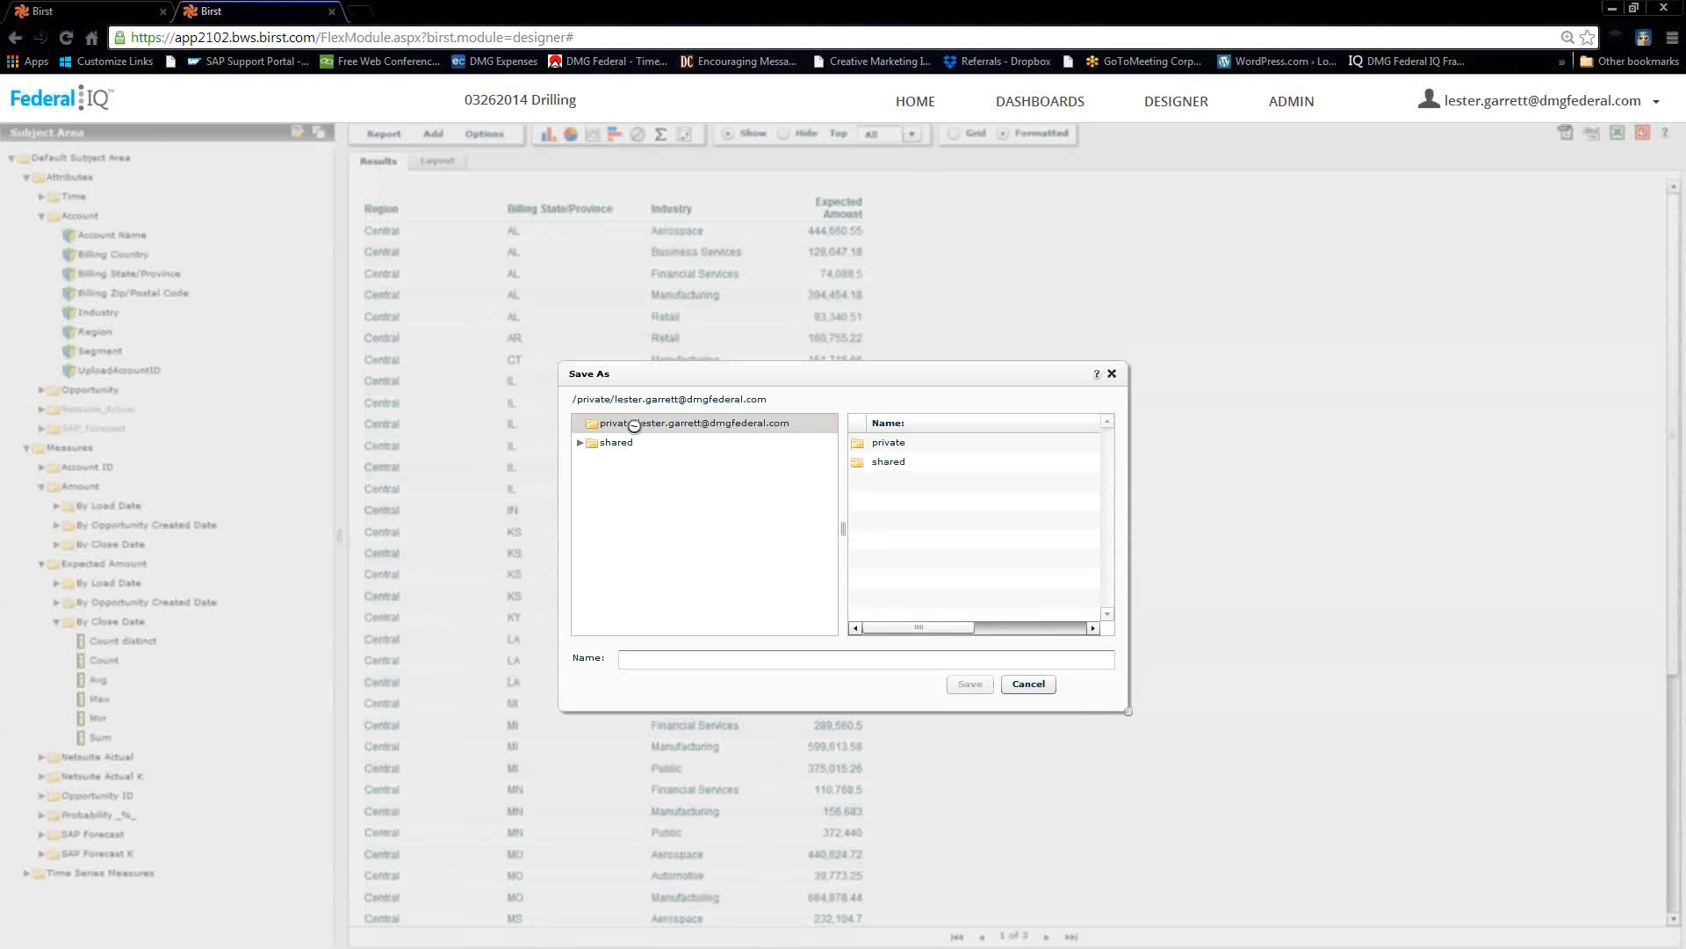
click(655, 660)
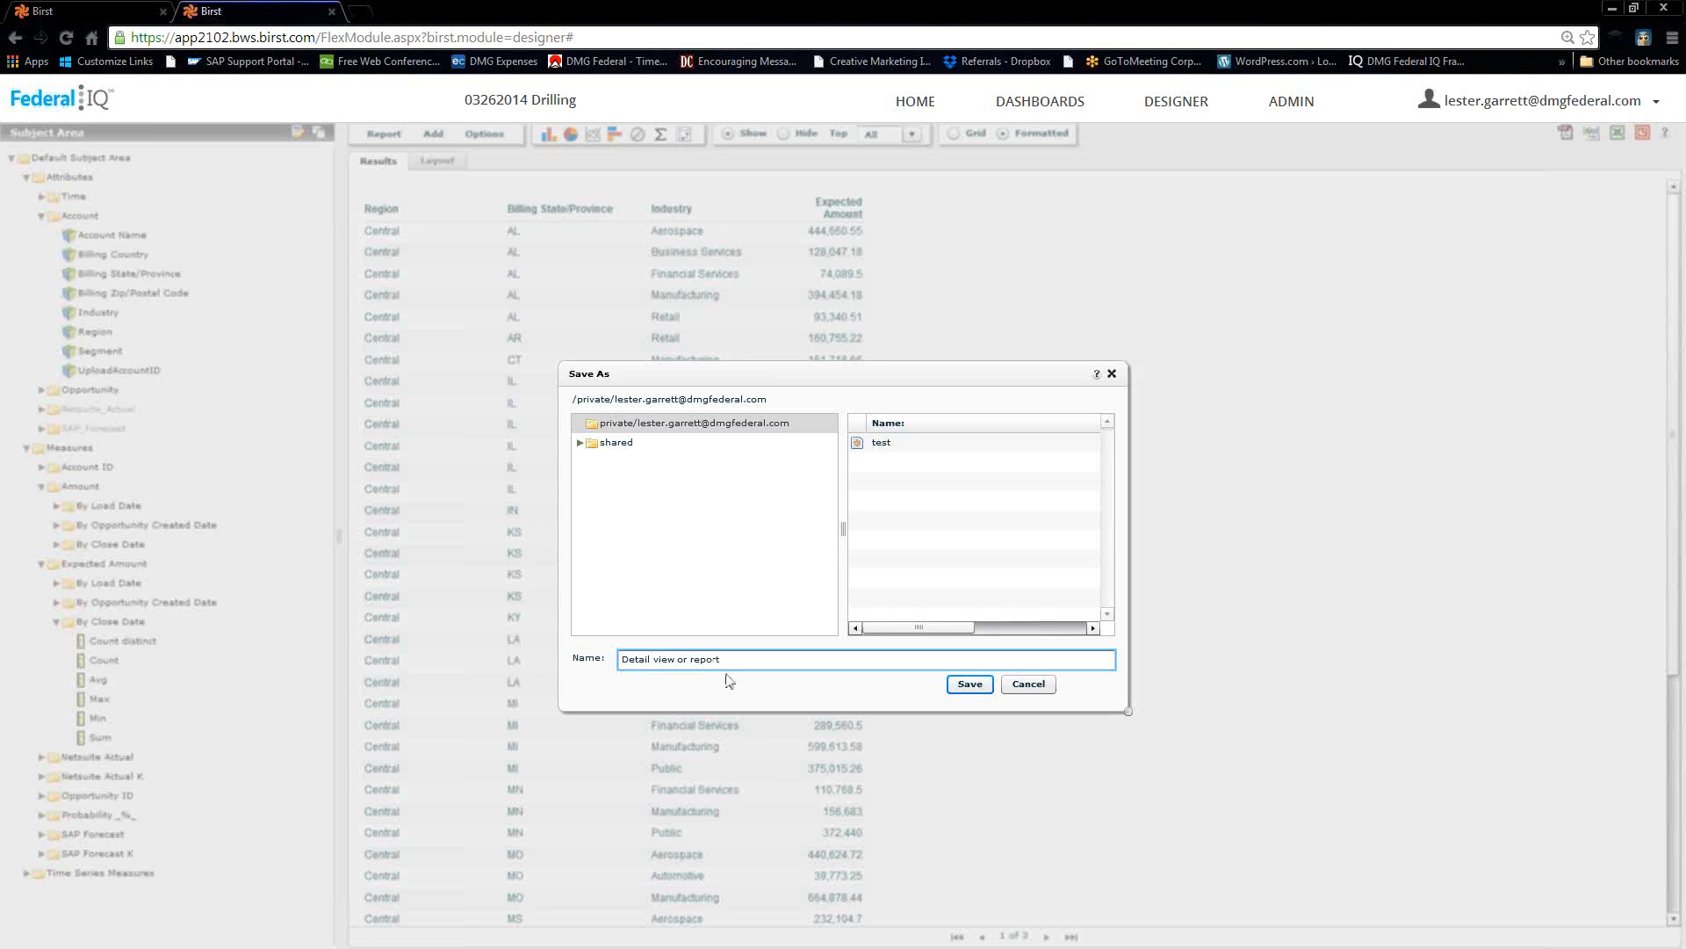
click(966, 682)
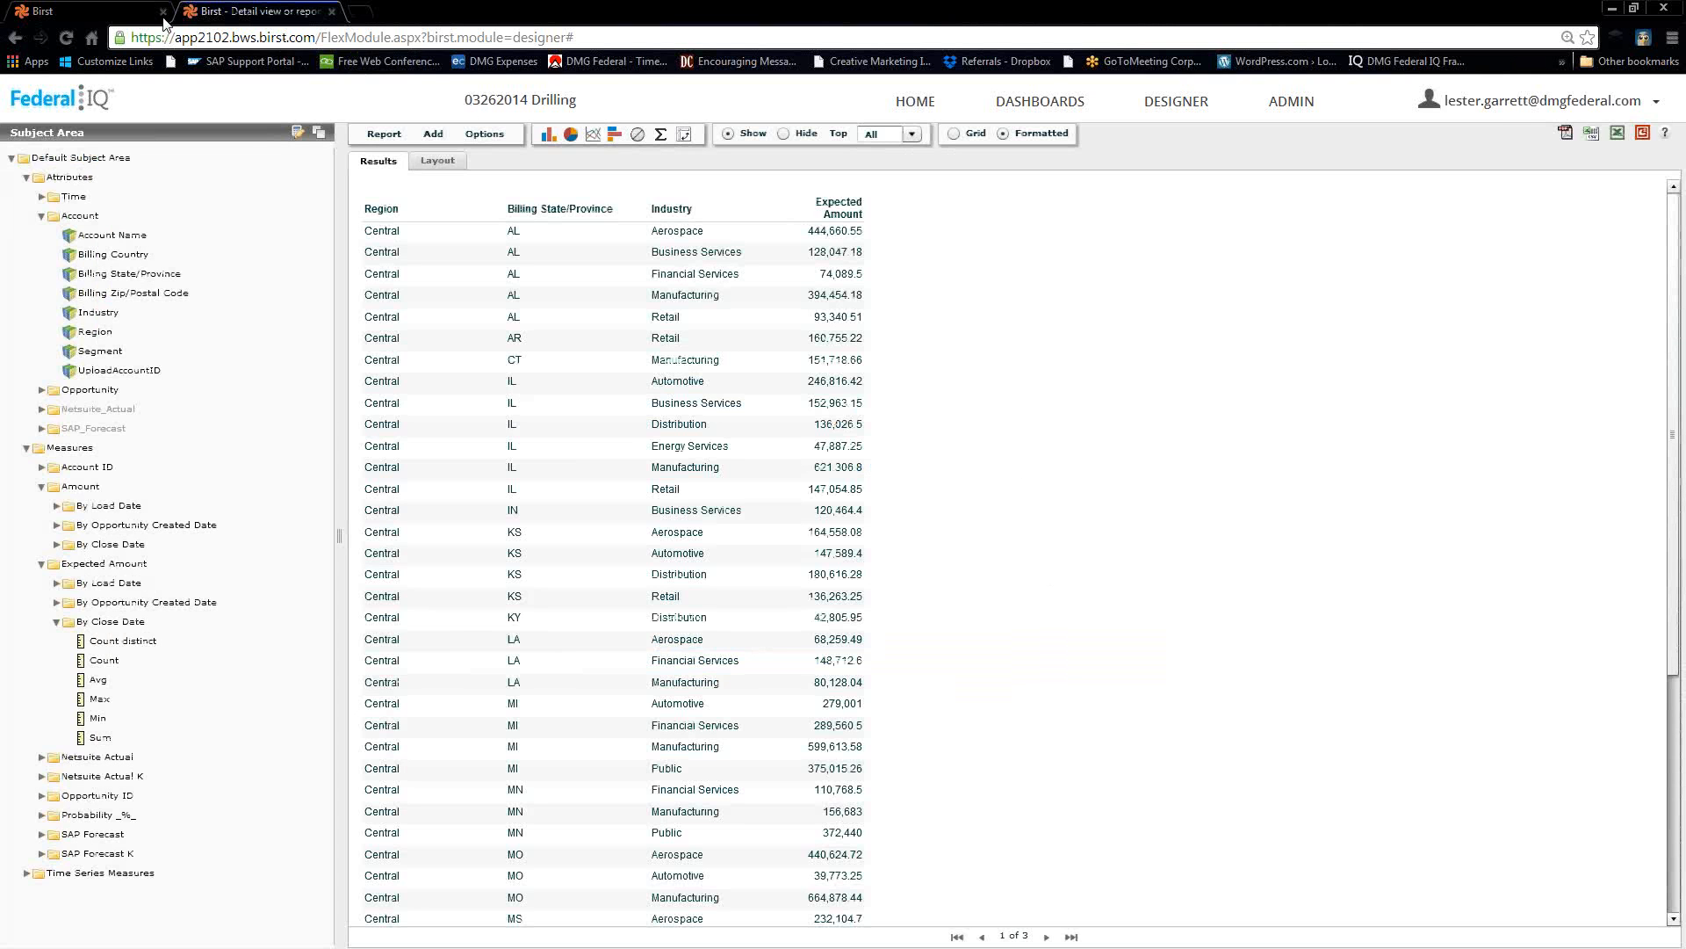
Back on the drilling dashboard, add a new page beside the Overview page.
click(72, 9)
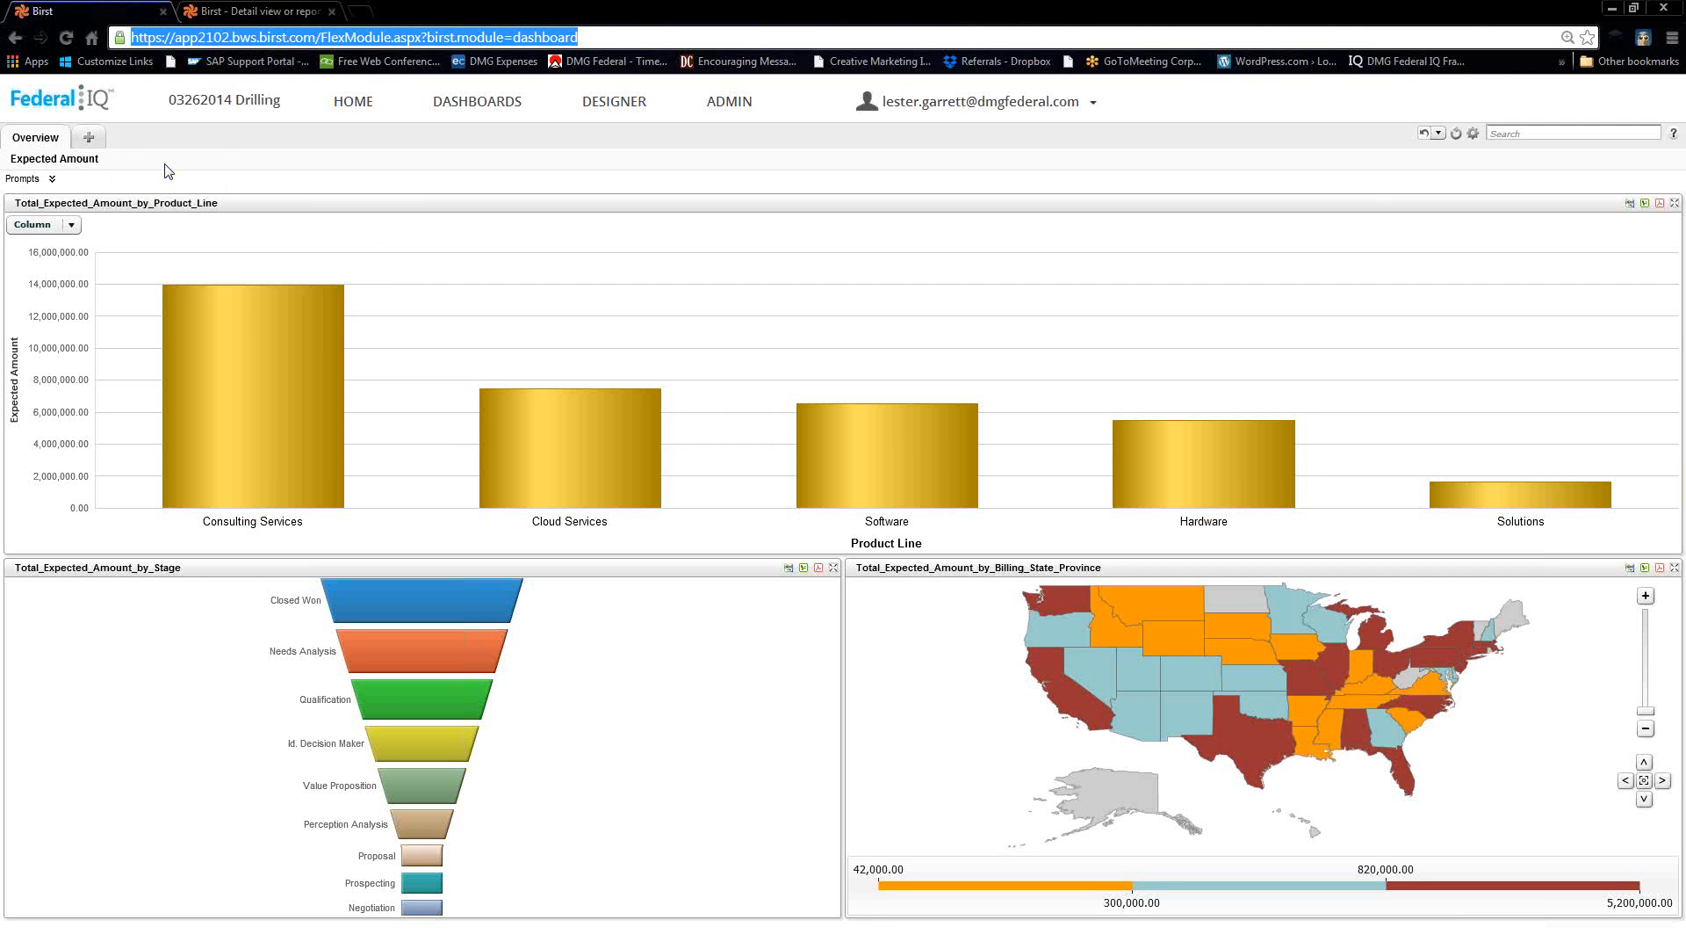
right_click(41, 160)
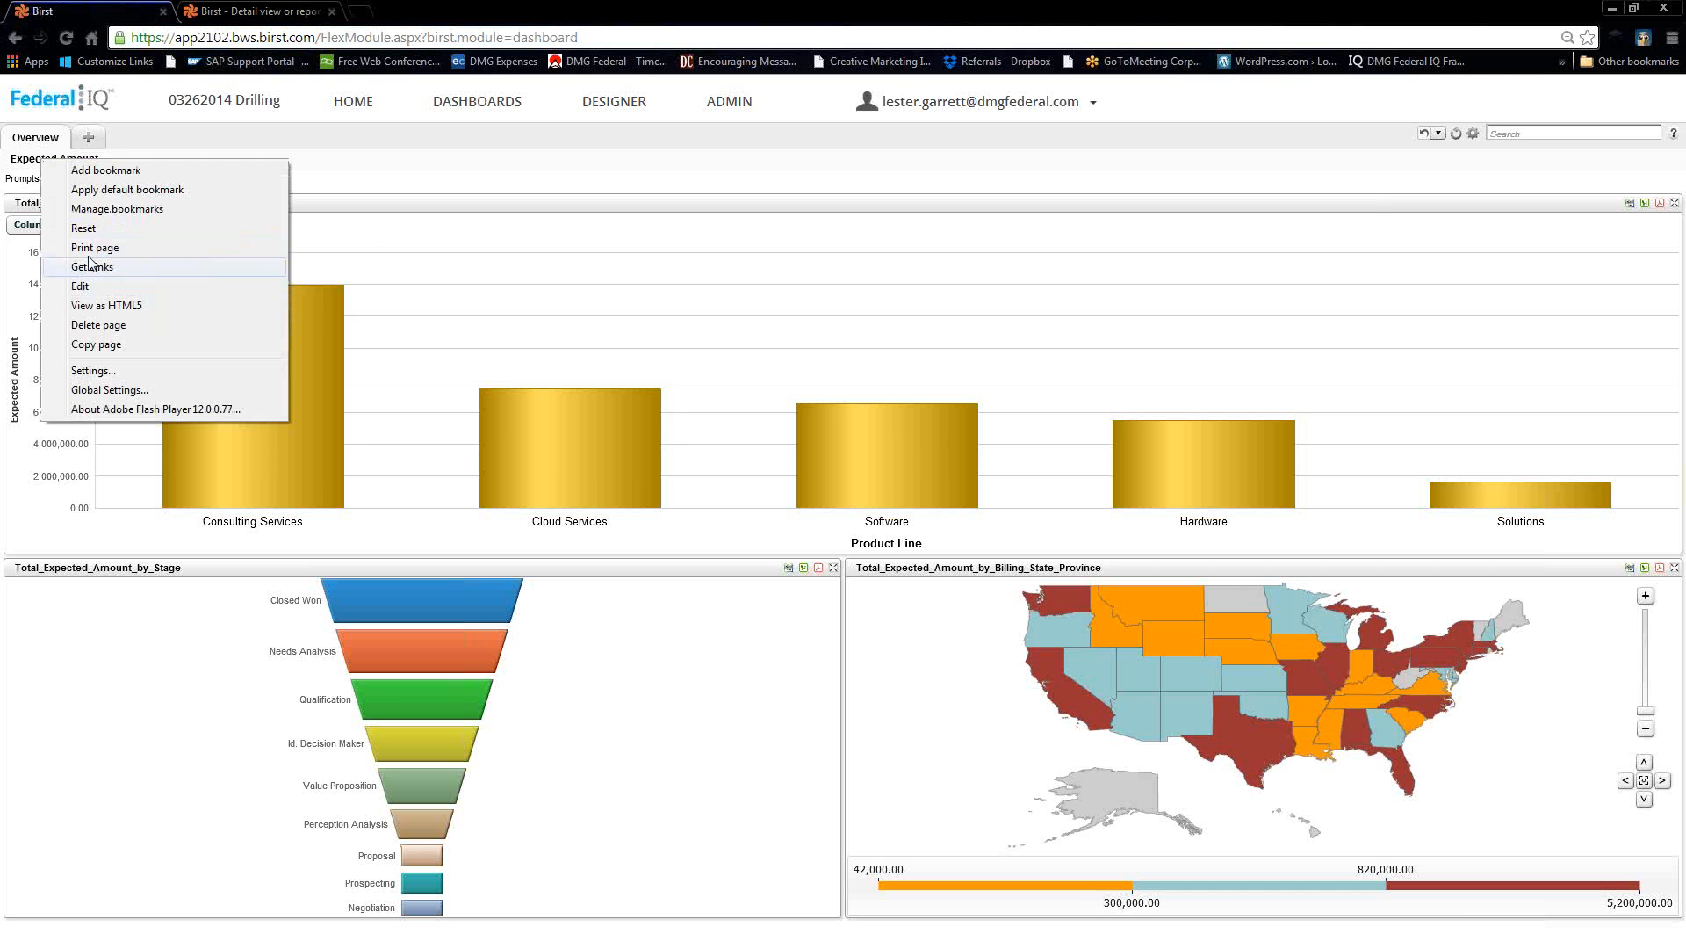
right_click(25, 151)
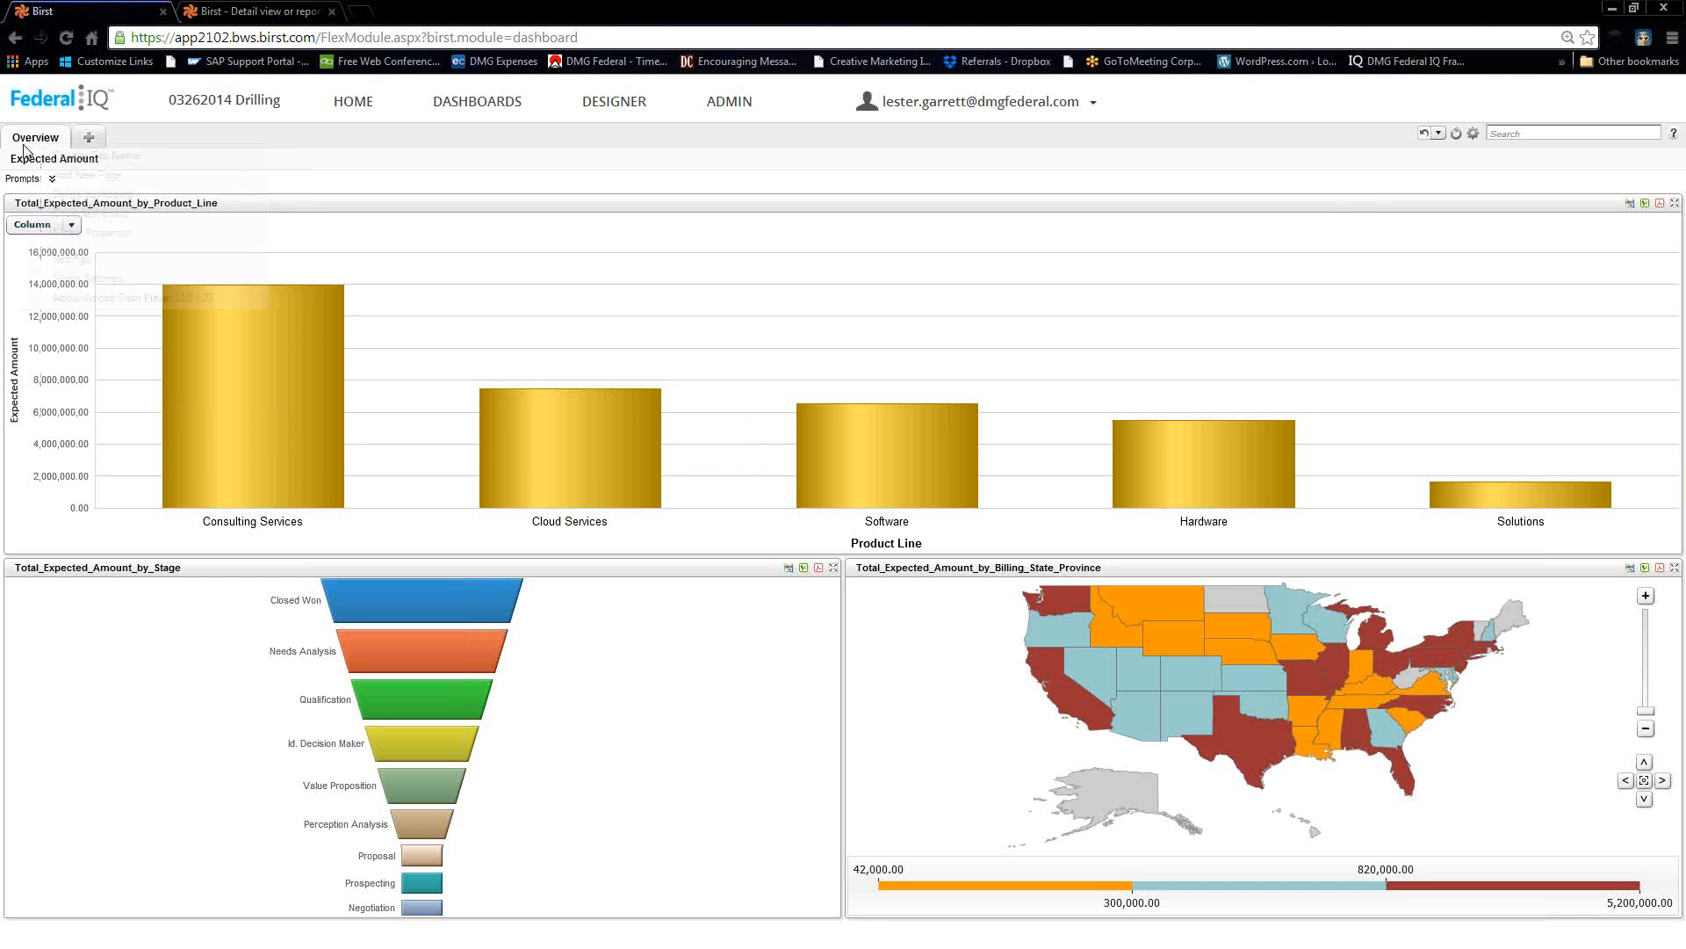
click(80, 175)
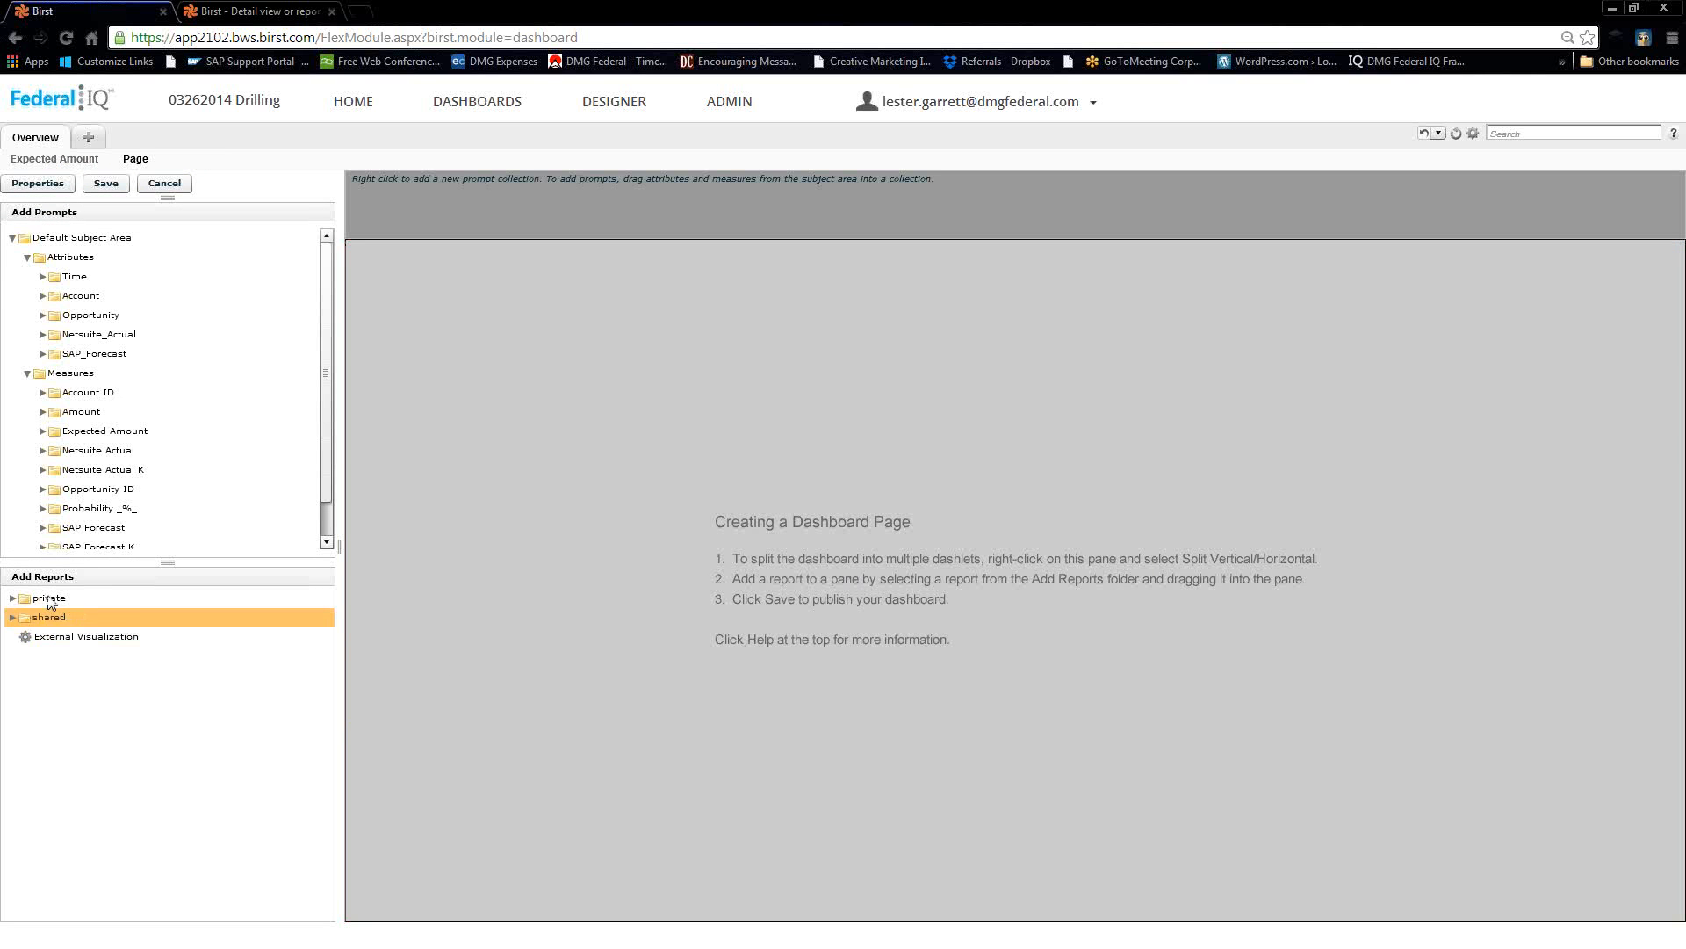
Place 'Detail view or report' from the private folder onto the new dashboard page.
click(13, 598)
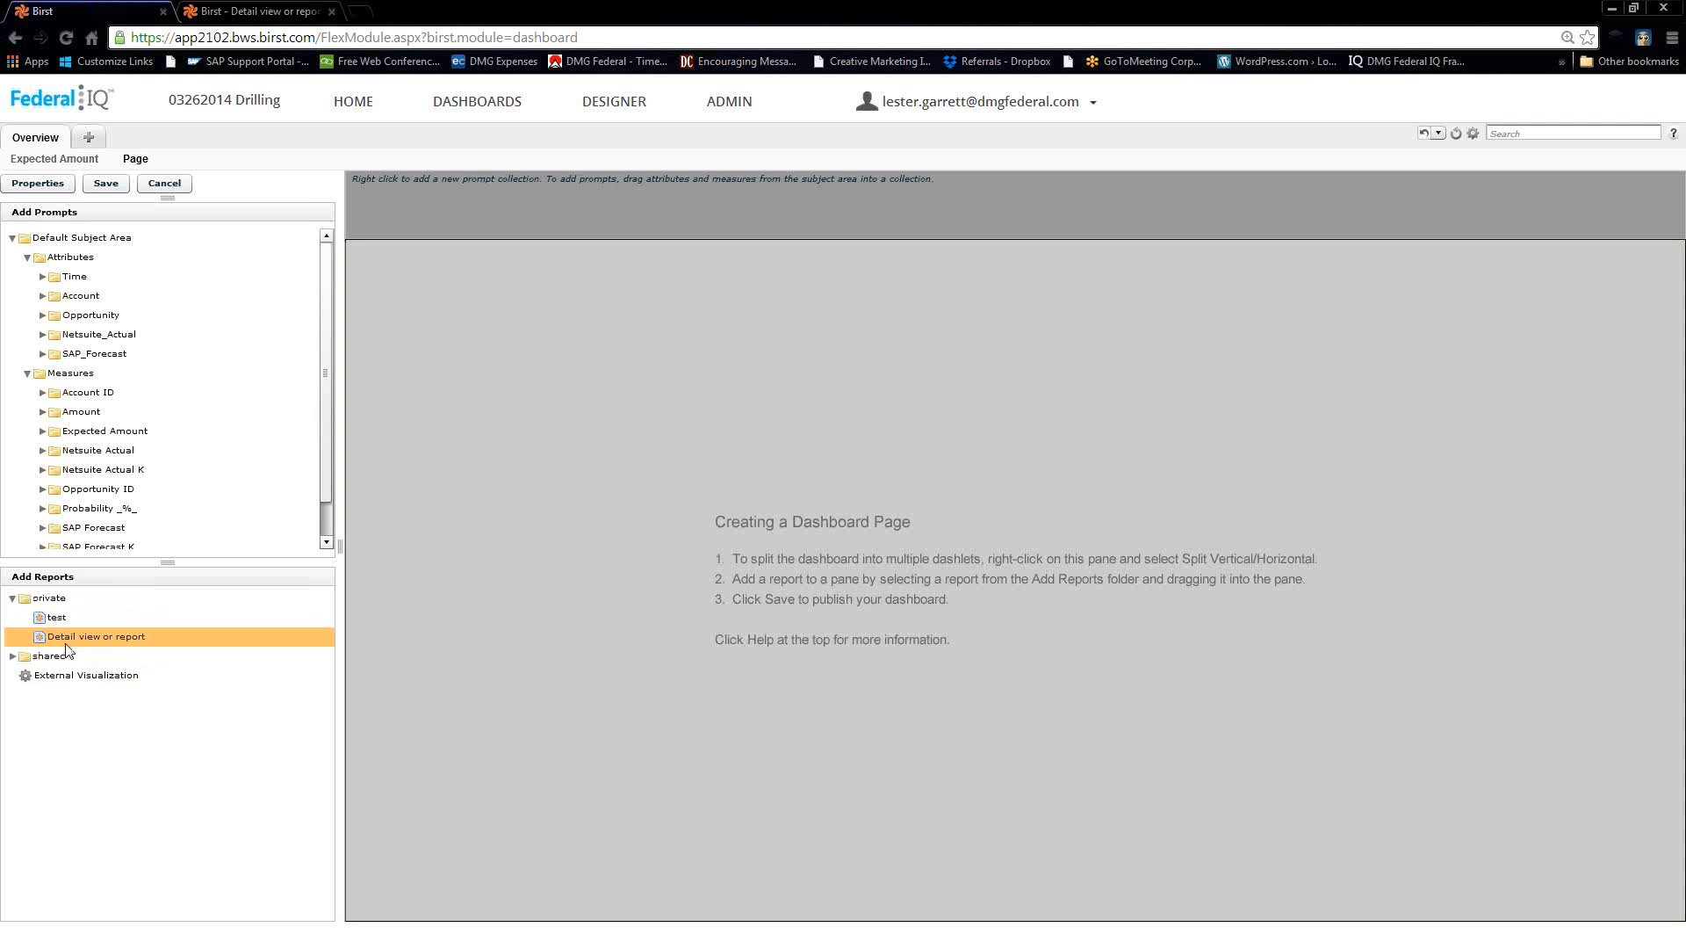
drag(67, 646, 958, 573)
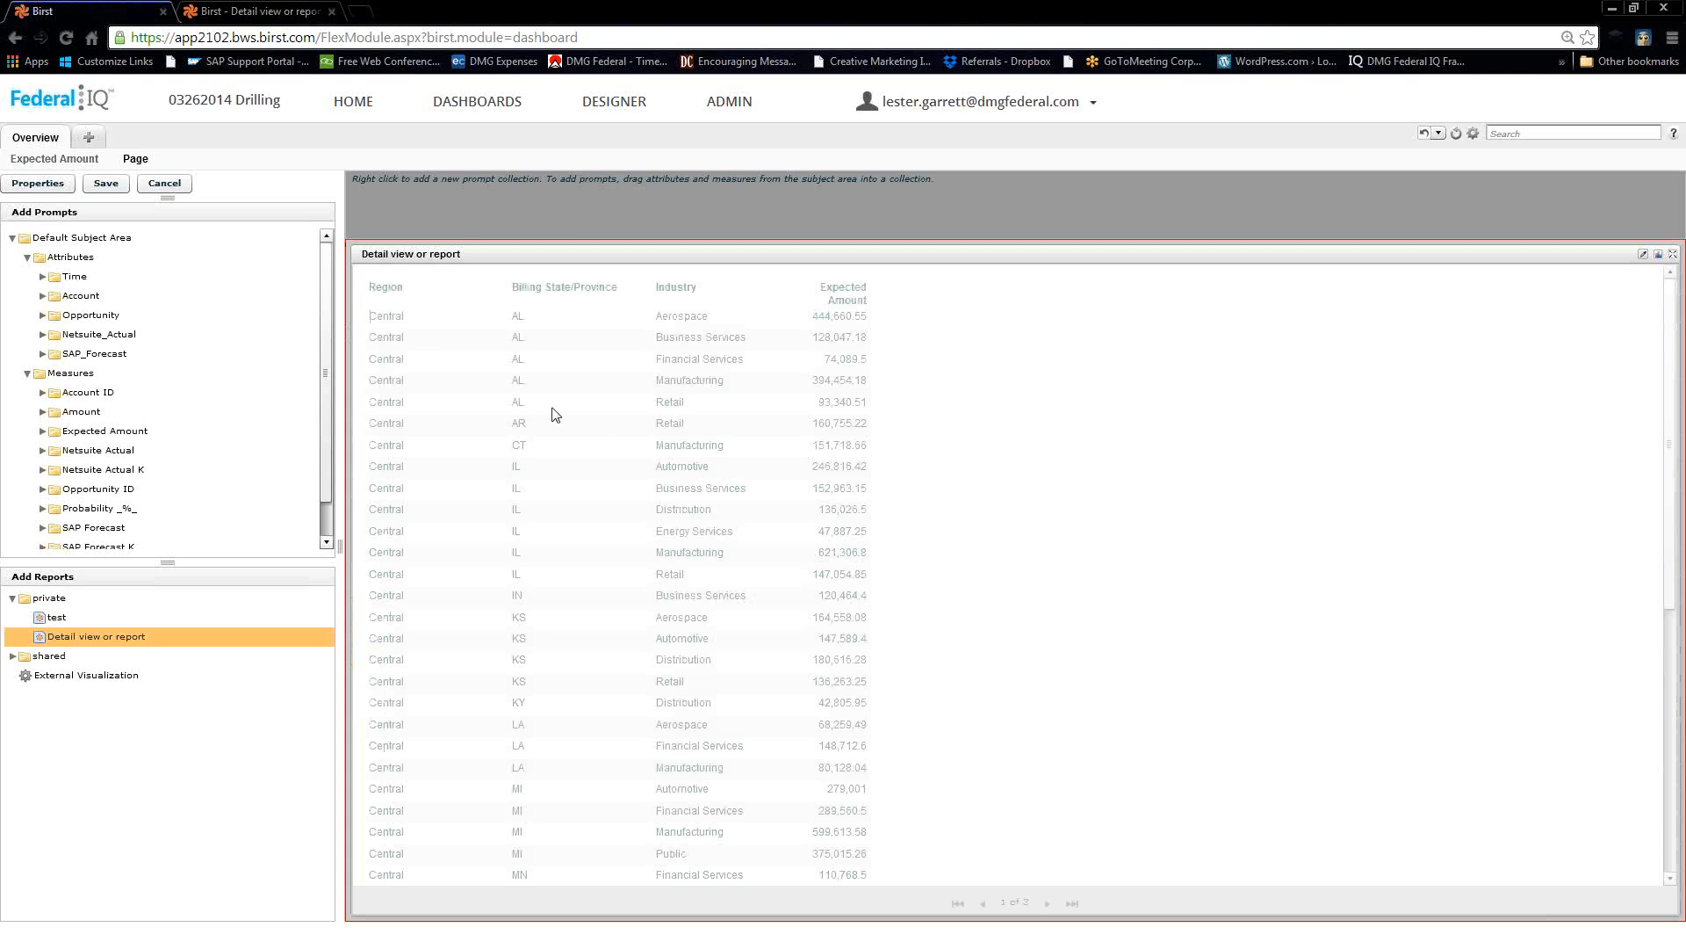
Enable Excel export in the Detail view or report dashlet properties and save them.
click(1644, 255)
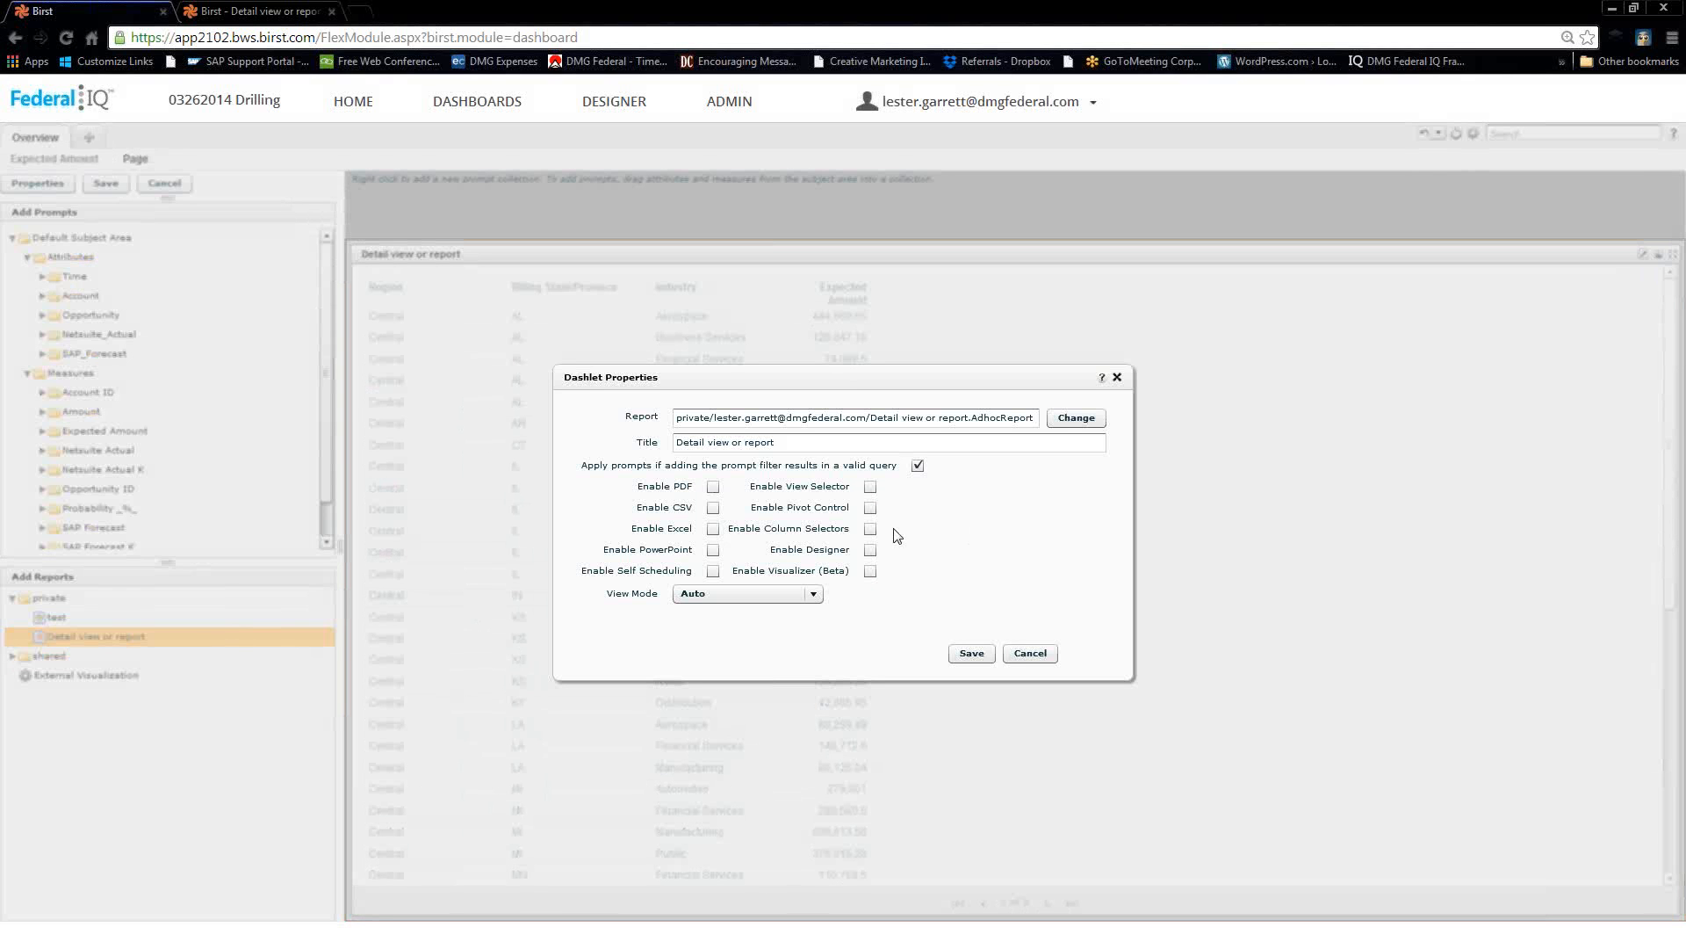
click(713, 571)
click(713, 529)
click(972, 655)
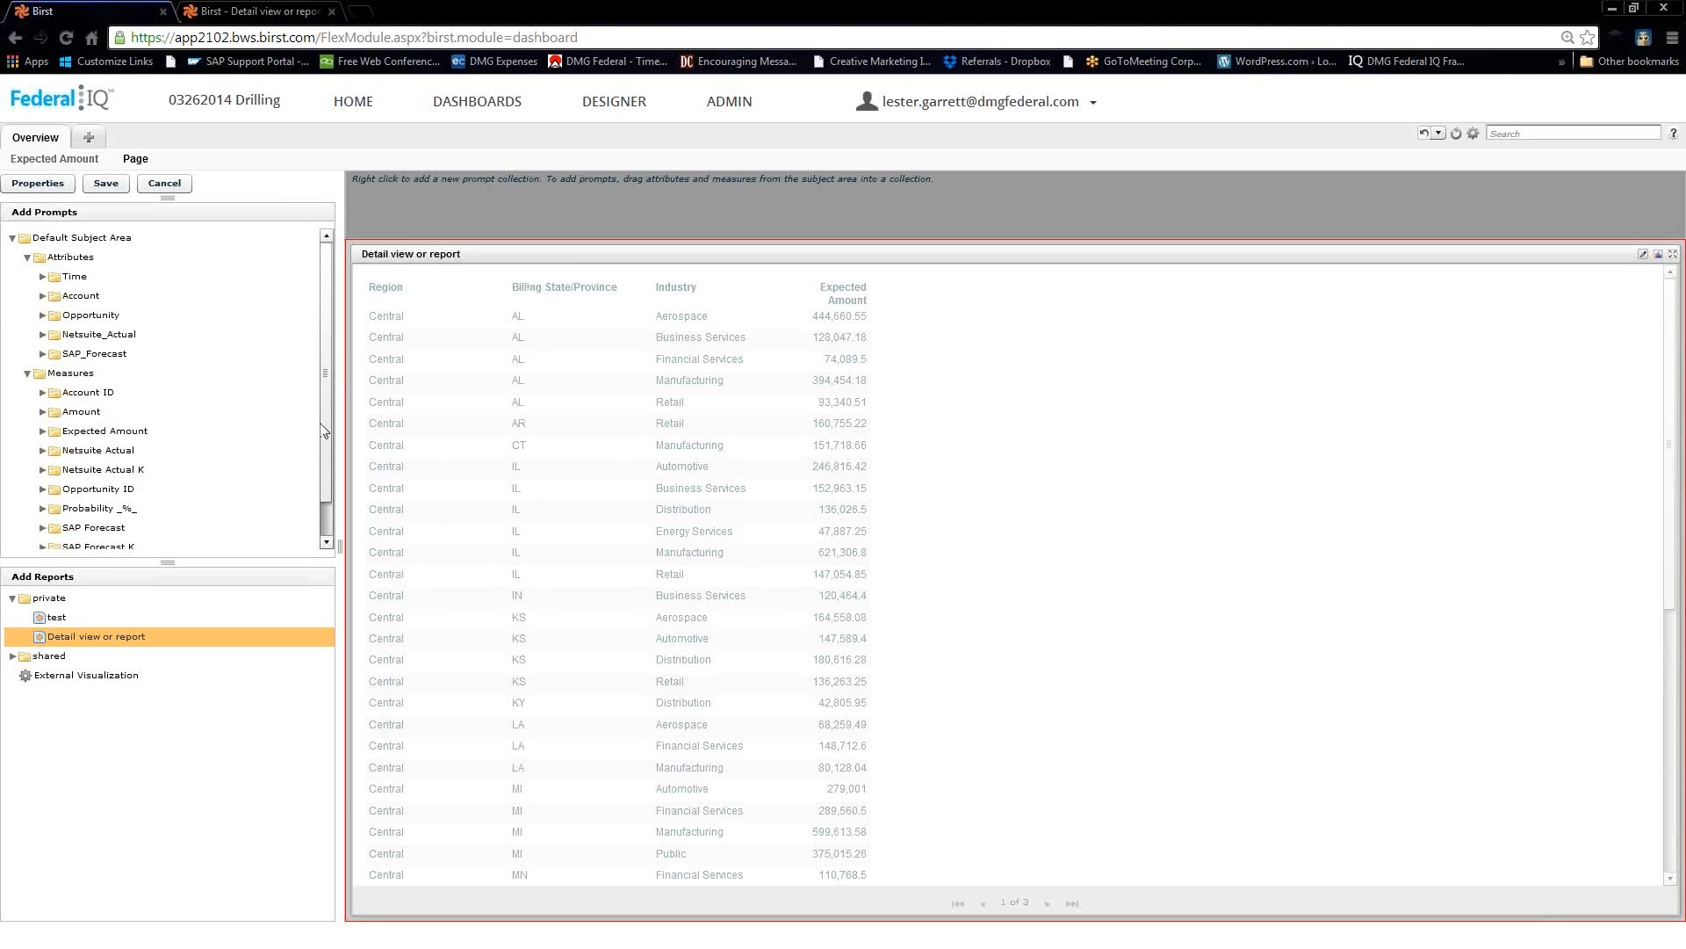
click(64, 334)
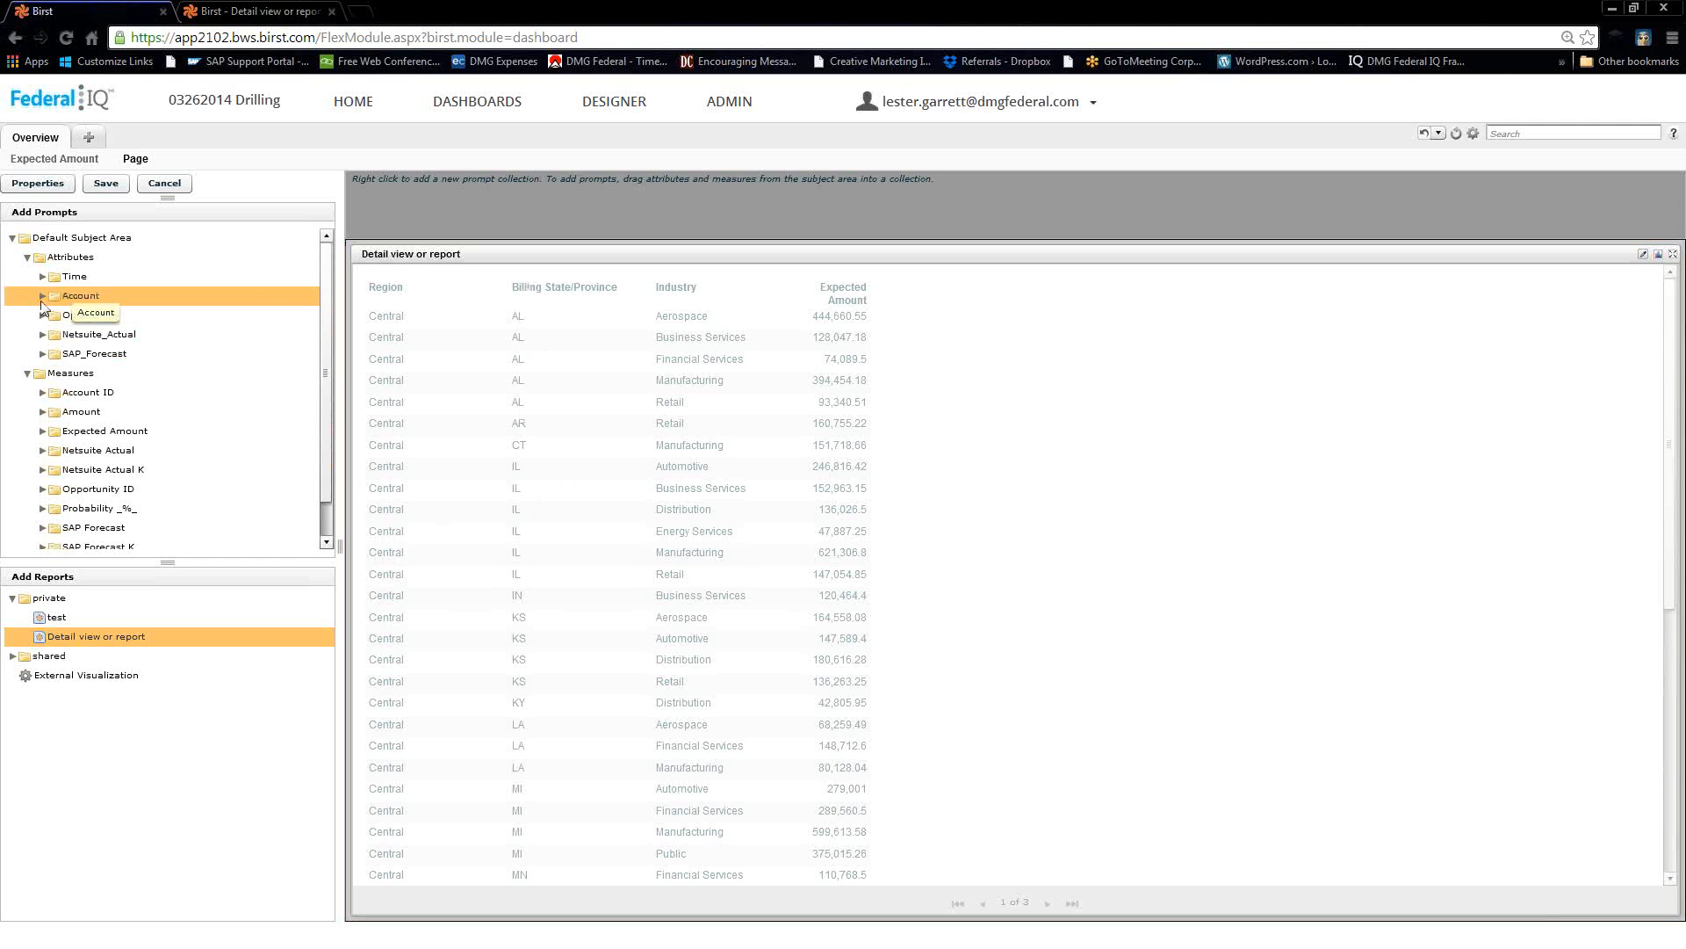
Add a Billing State/Province prompt to the Default prompt collection and open its properties.
click(42, 297)
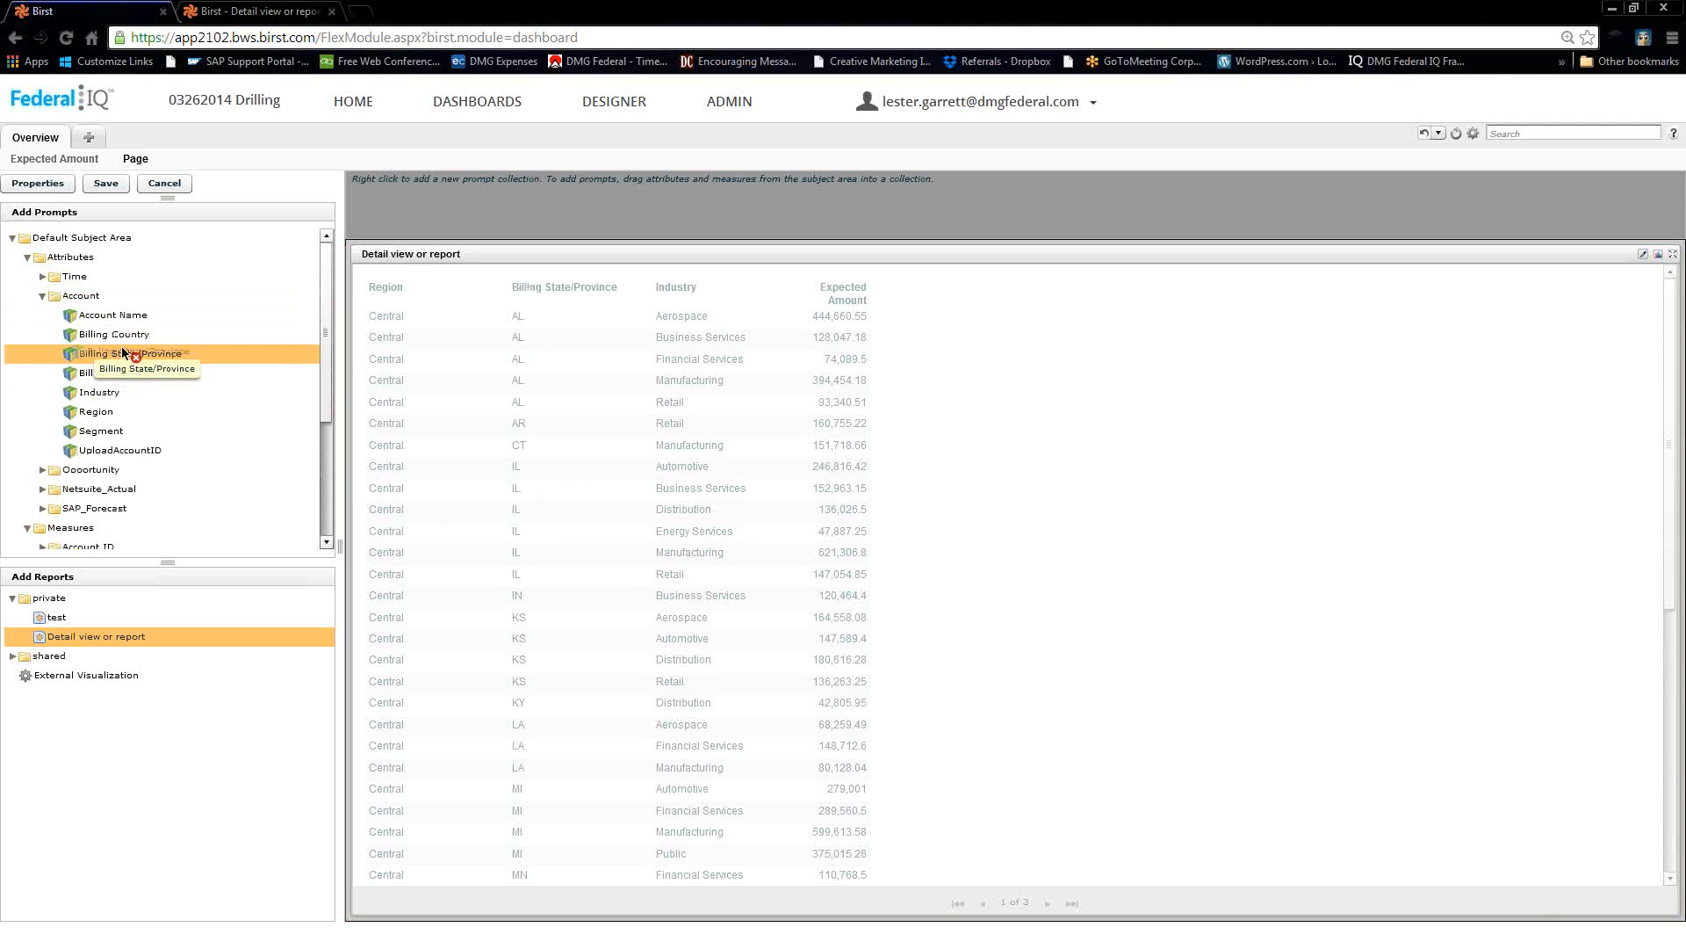
drag(120, 357, 473, 210)
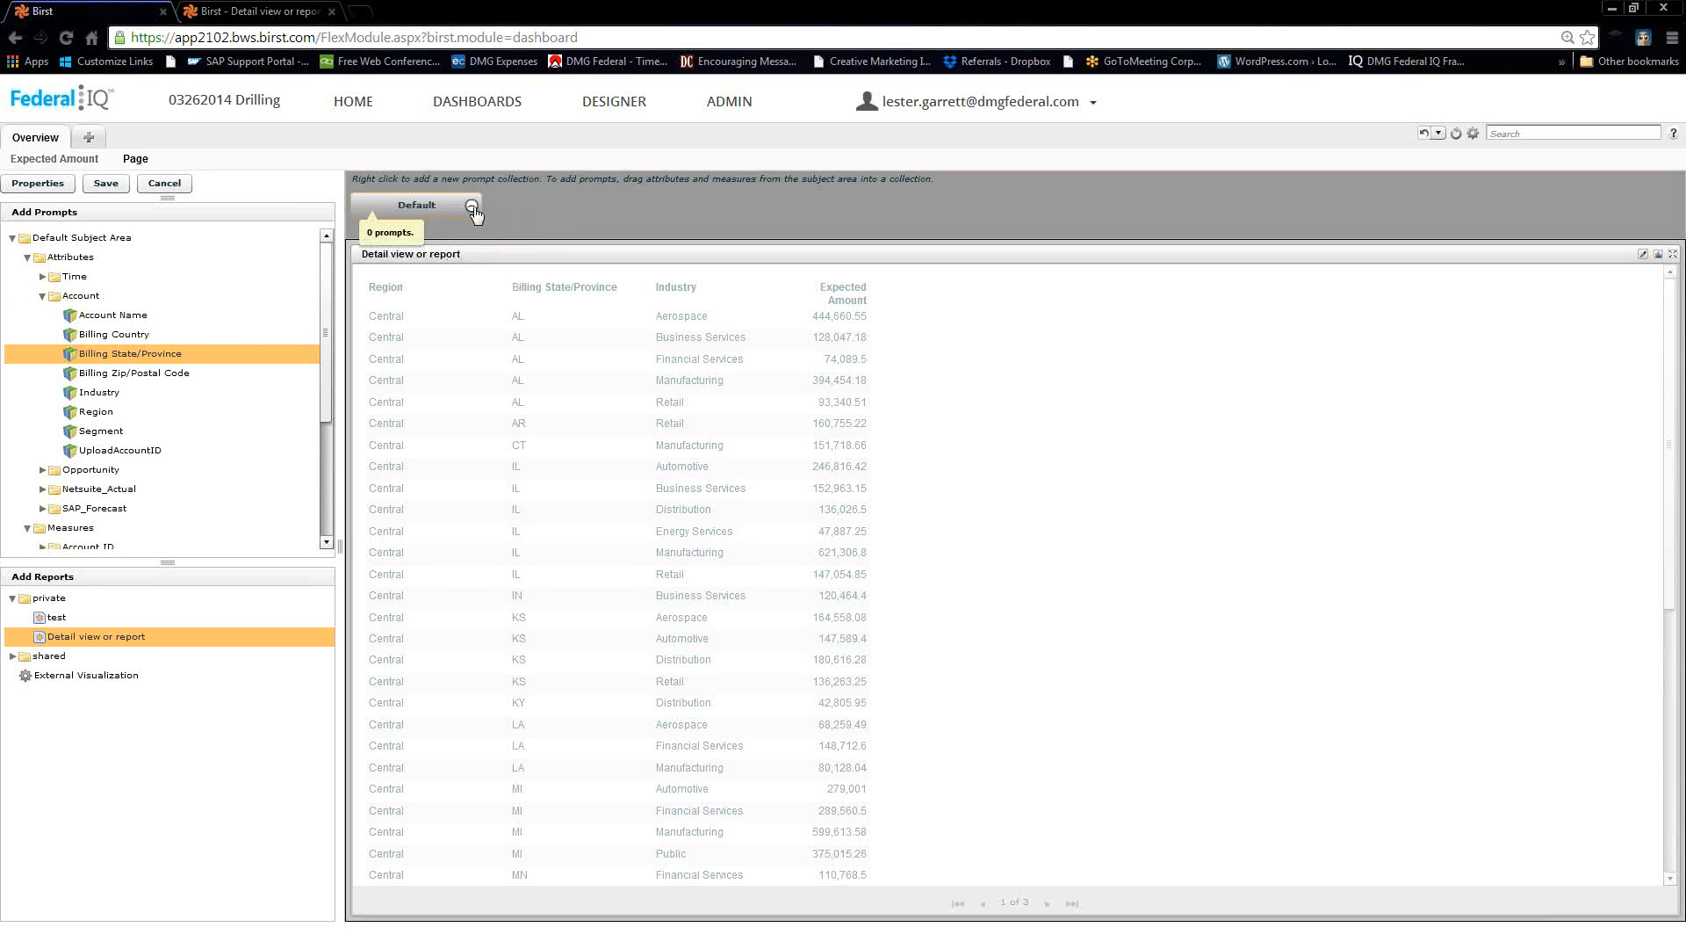
click(428, 213)
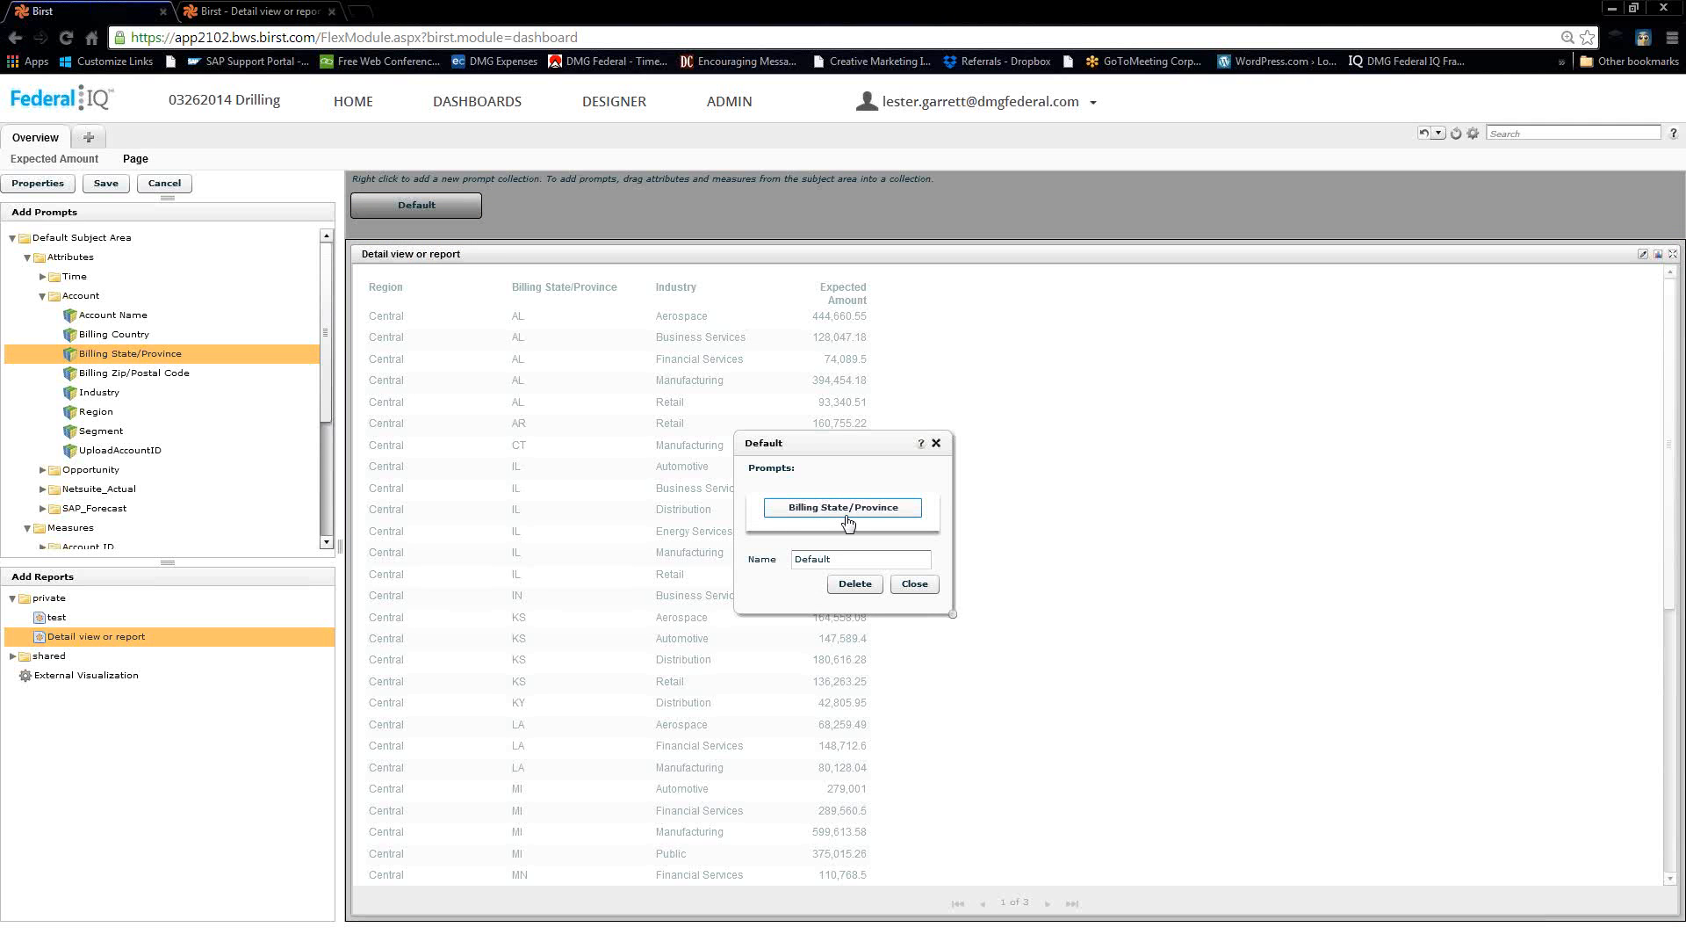
click(845, 510)
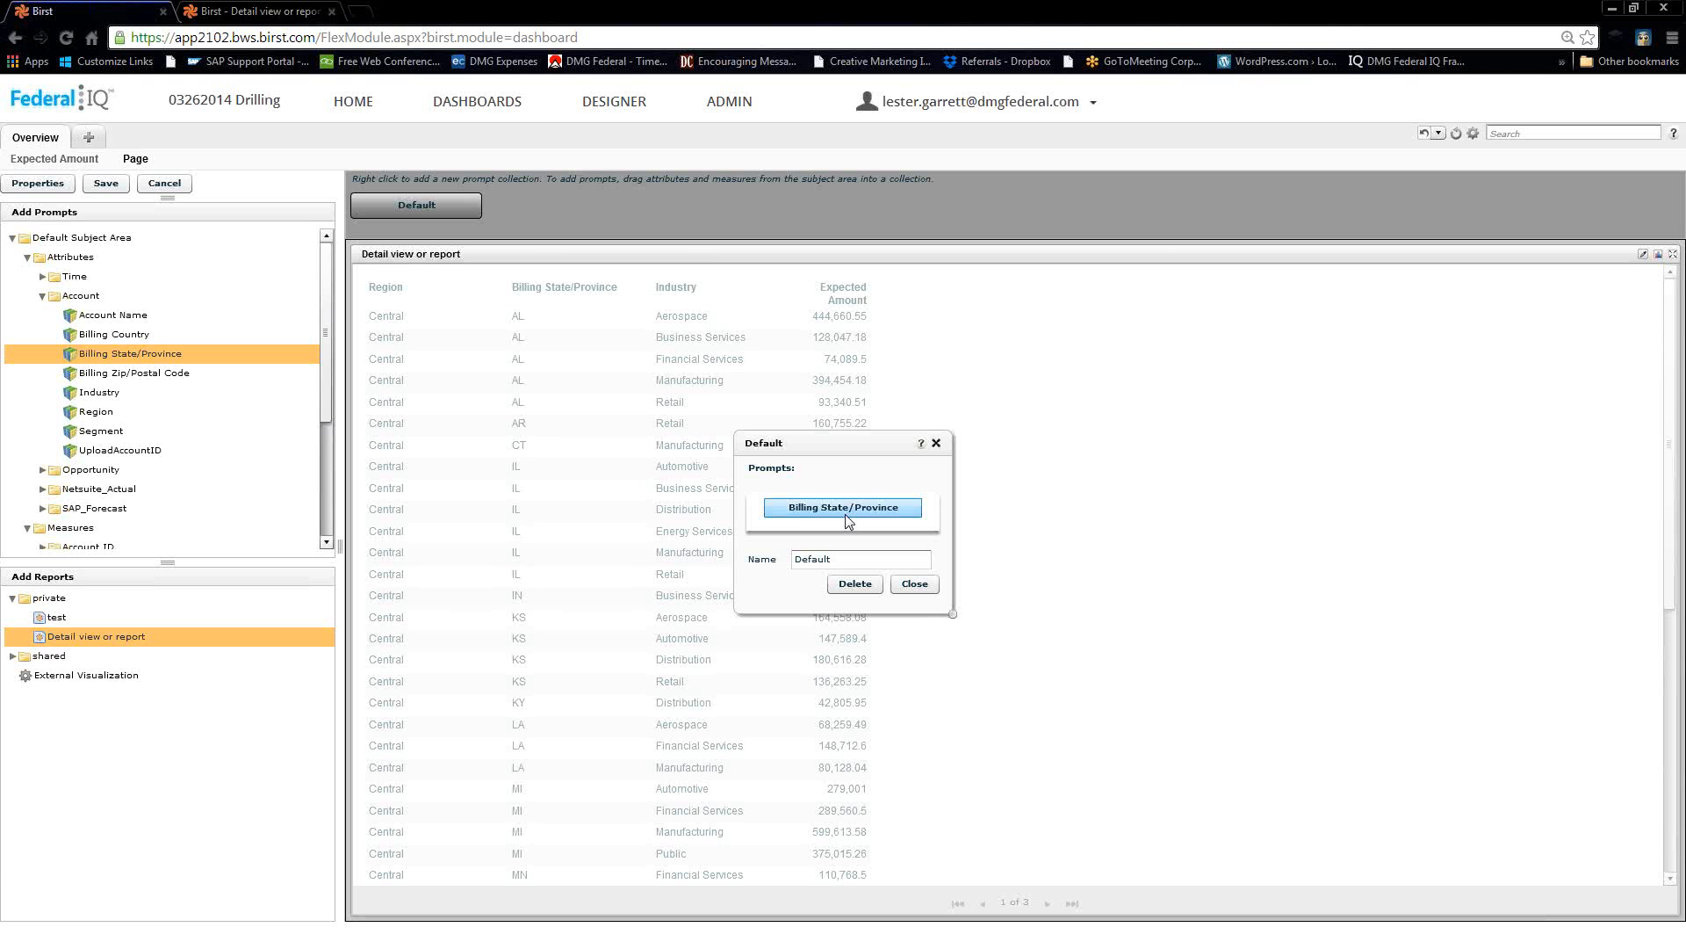
double_click(845, 509)
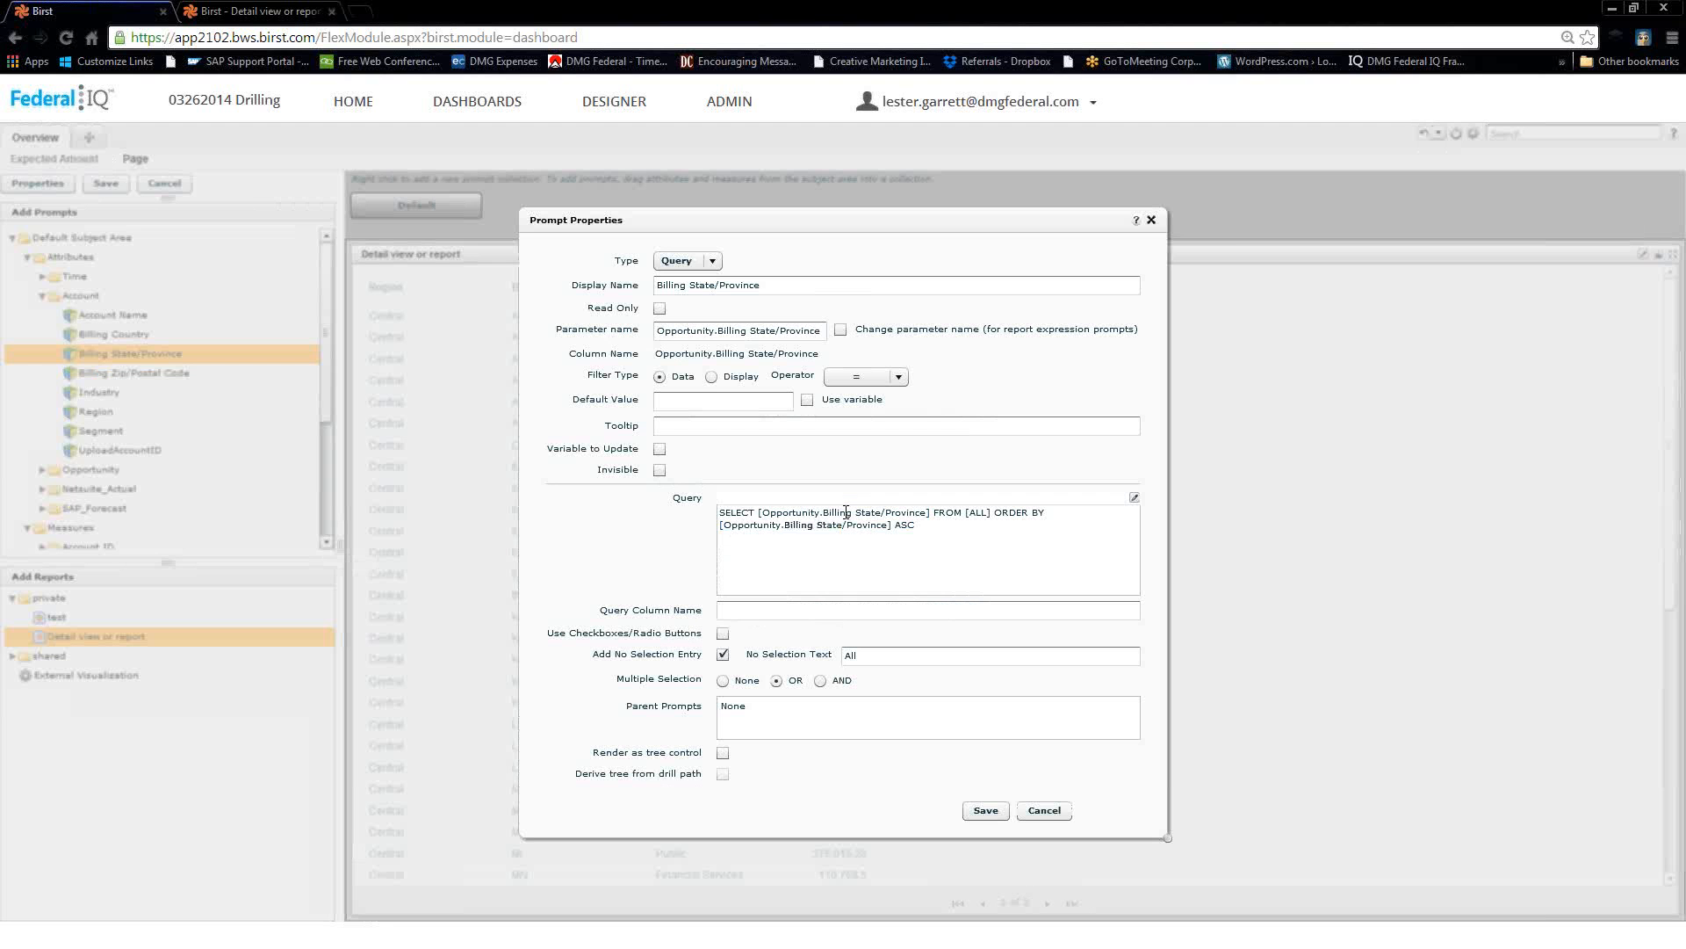
Enable Variable to Update on the Billing State/Province prompt, save it, and close the Default collection.
click(845, 511)
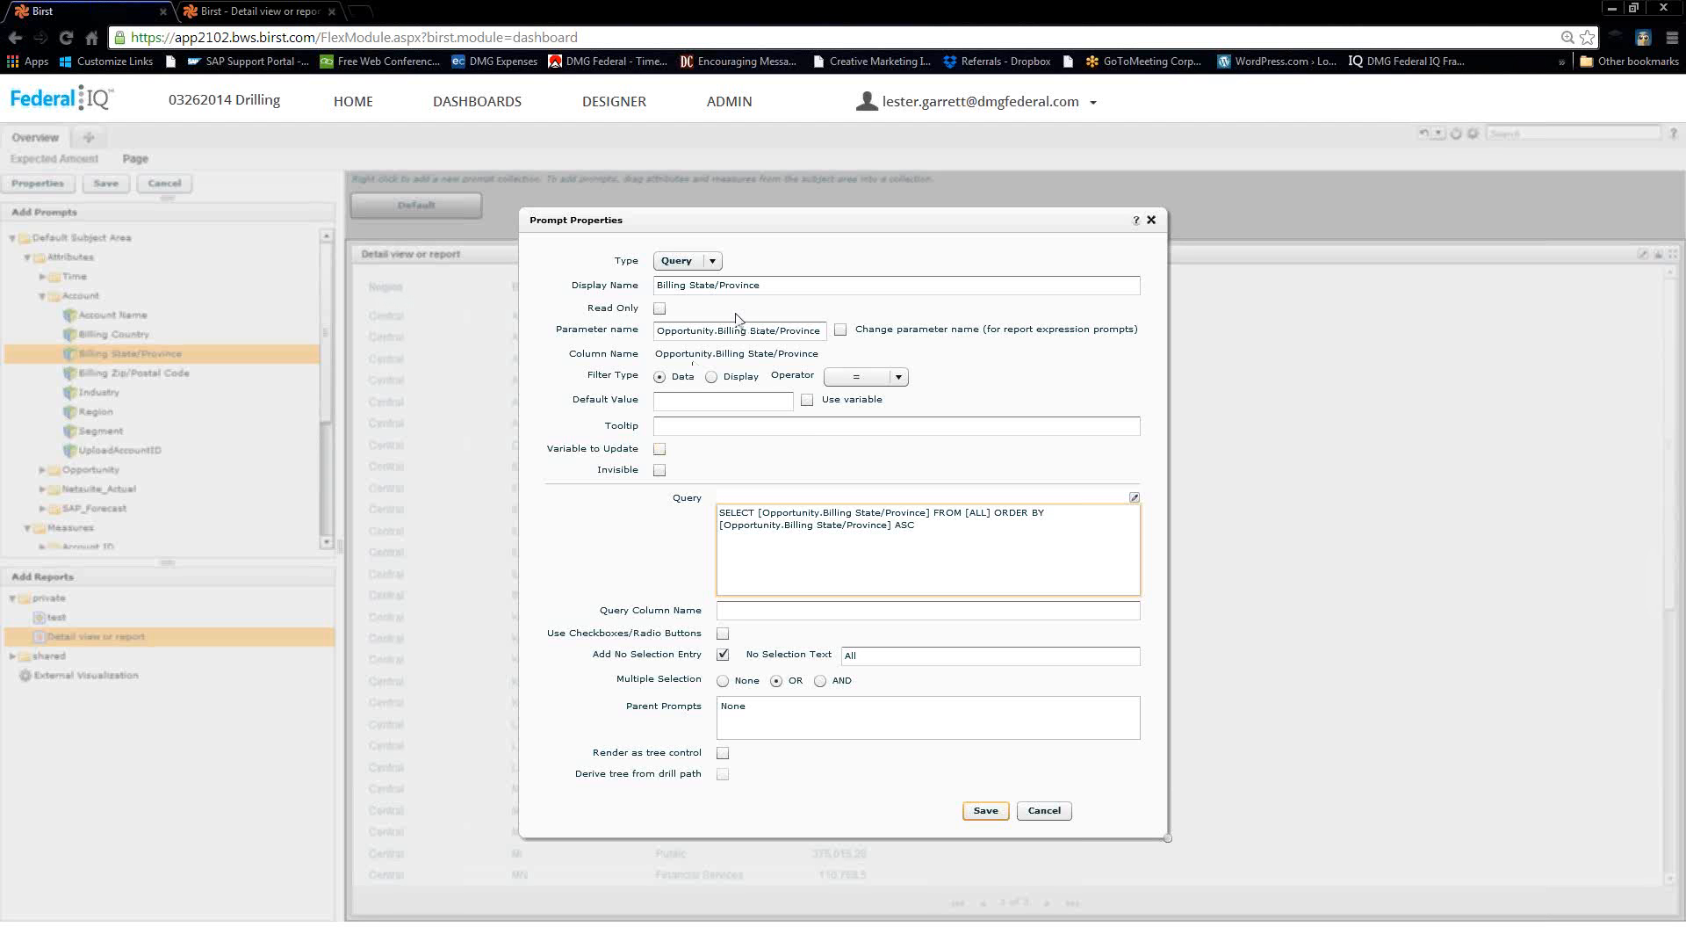
click(661, 450)
click(996, 812)
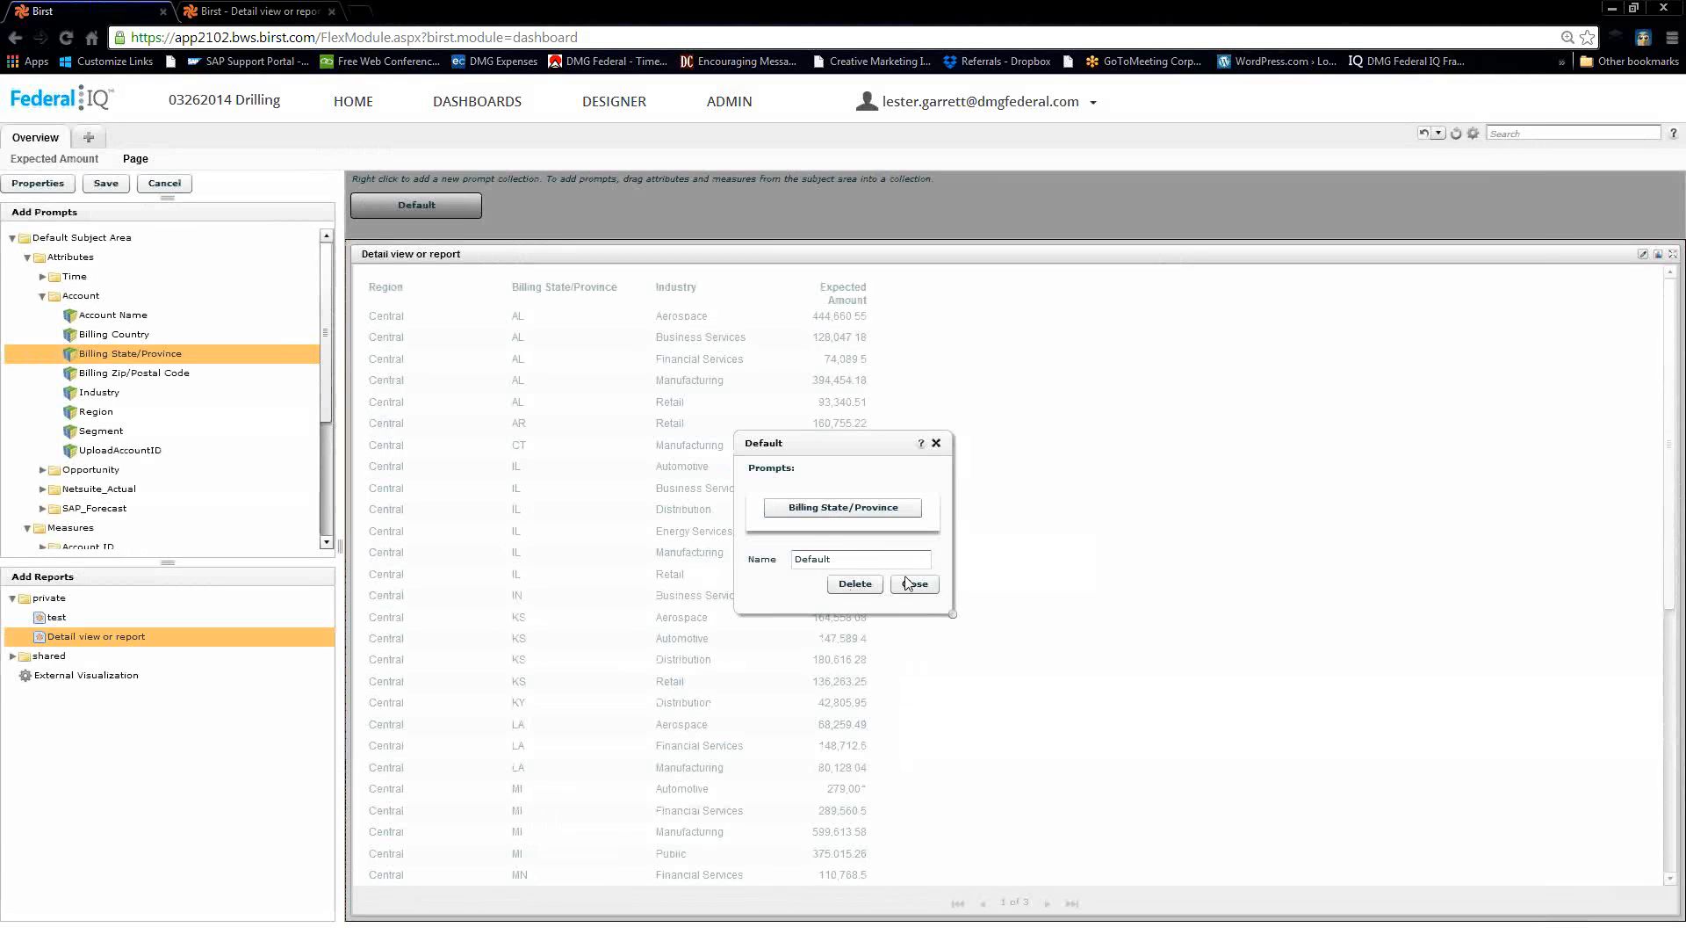
click(584, 466)
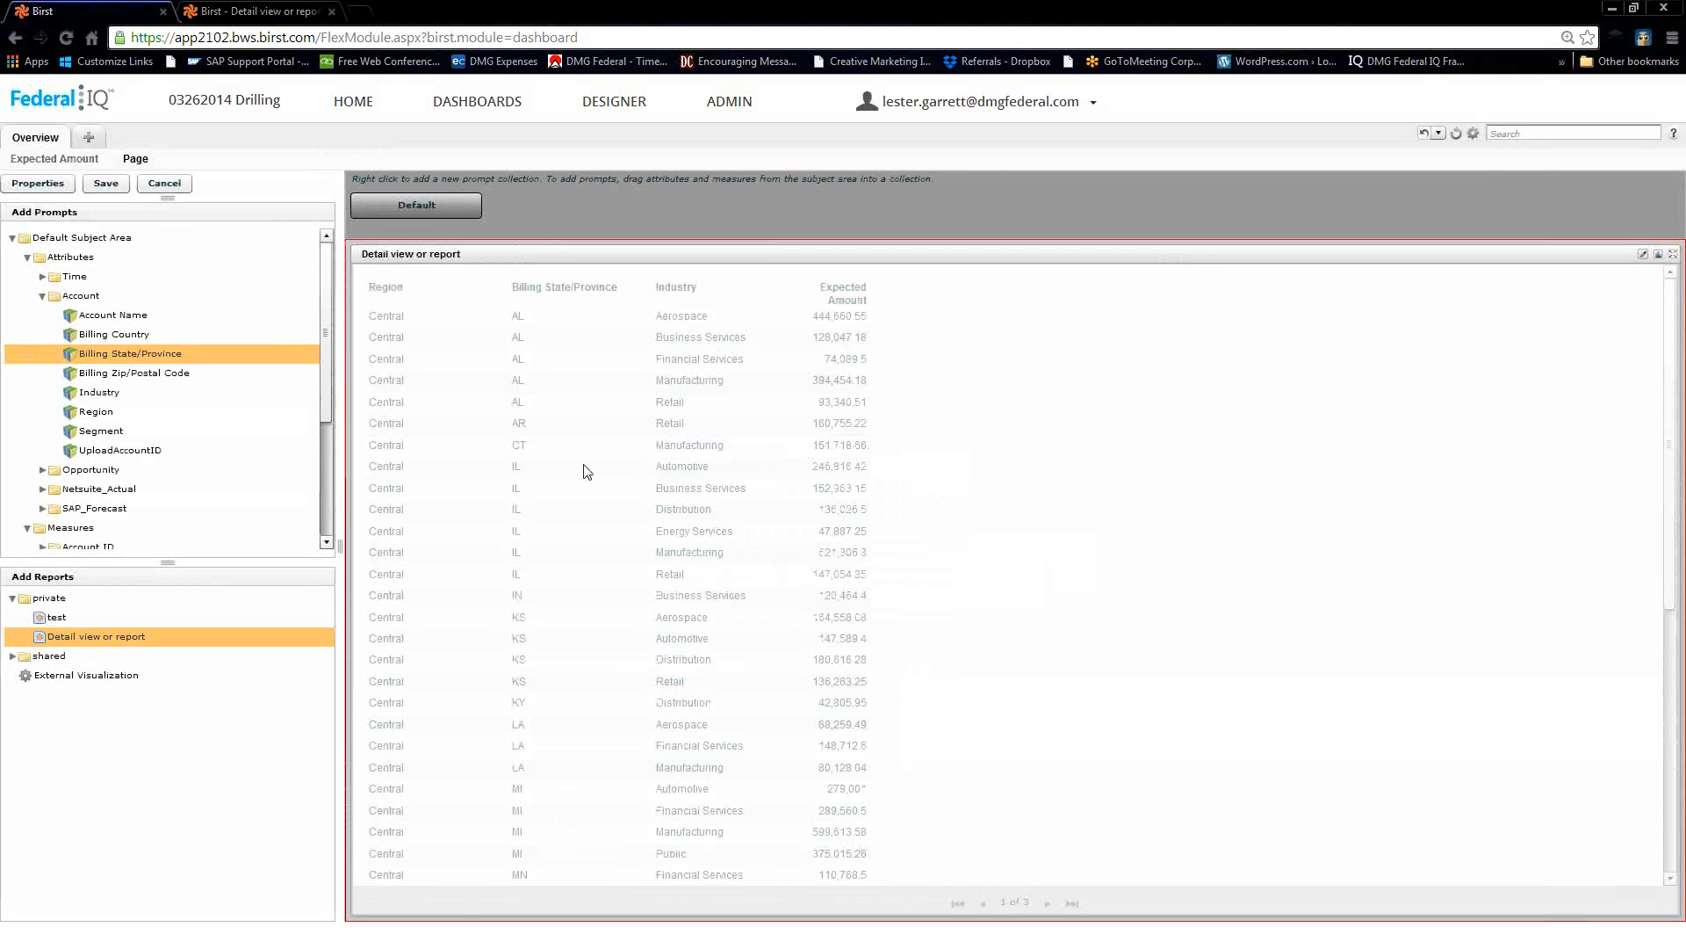
click(277, 255)
click(47, 185)
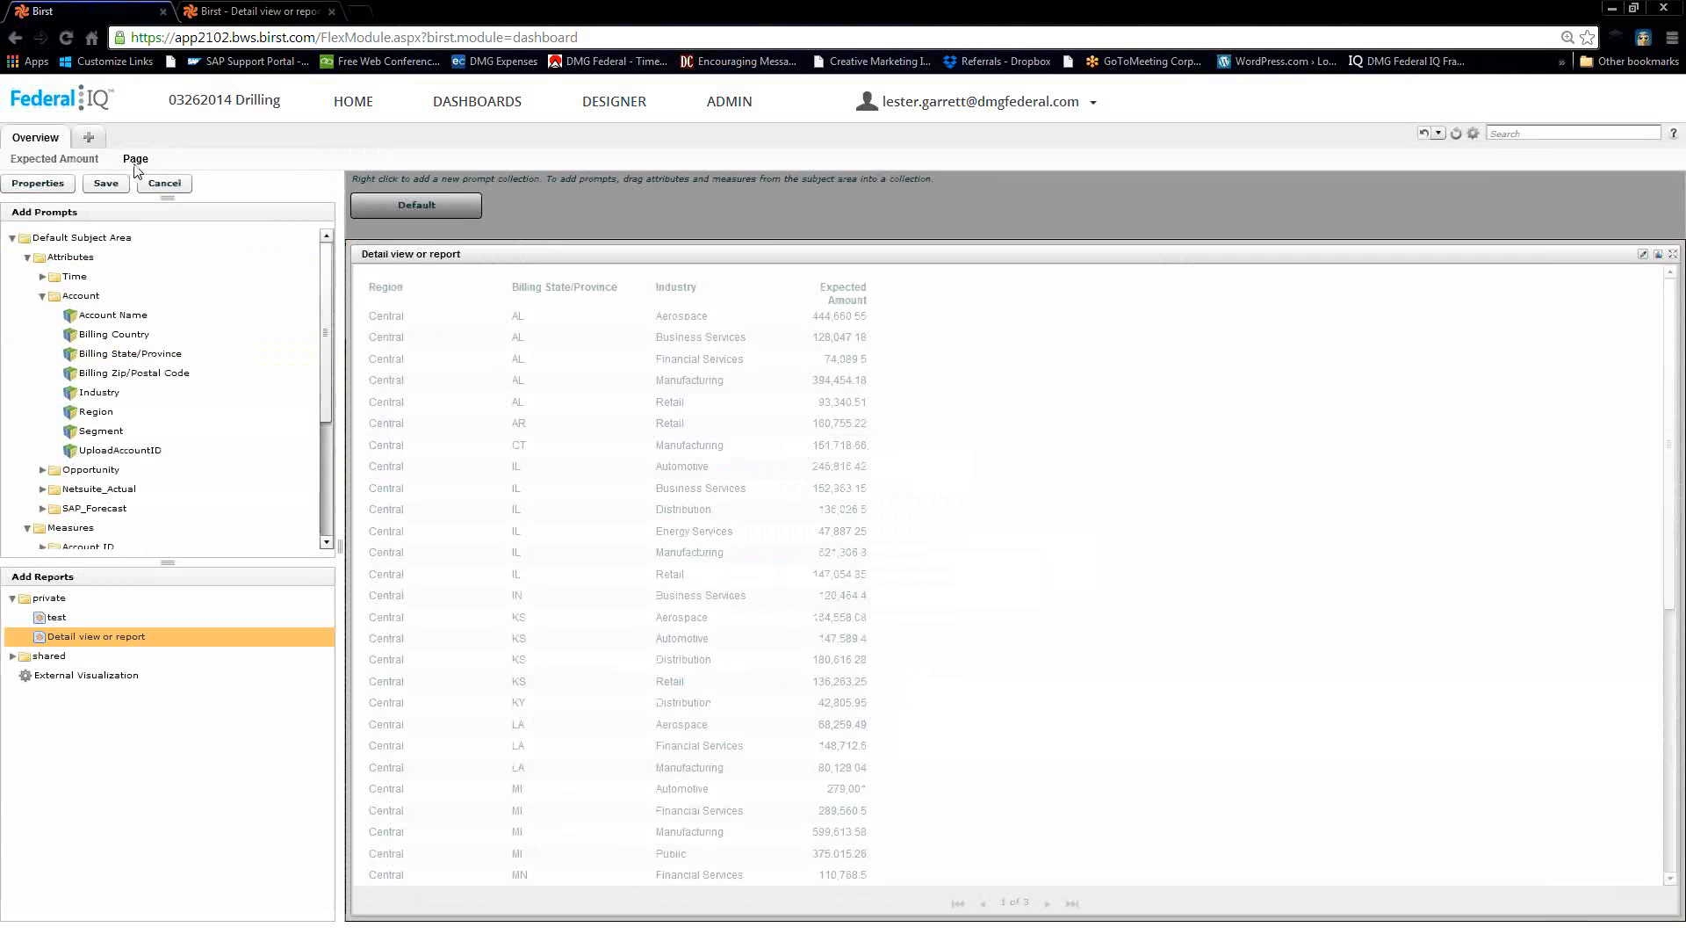
Rename the page from 'Page' to 'Detail View' in its properties and save.
click(47, 183)
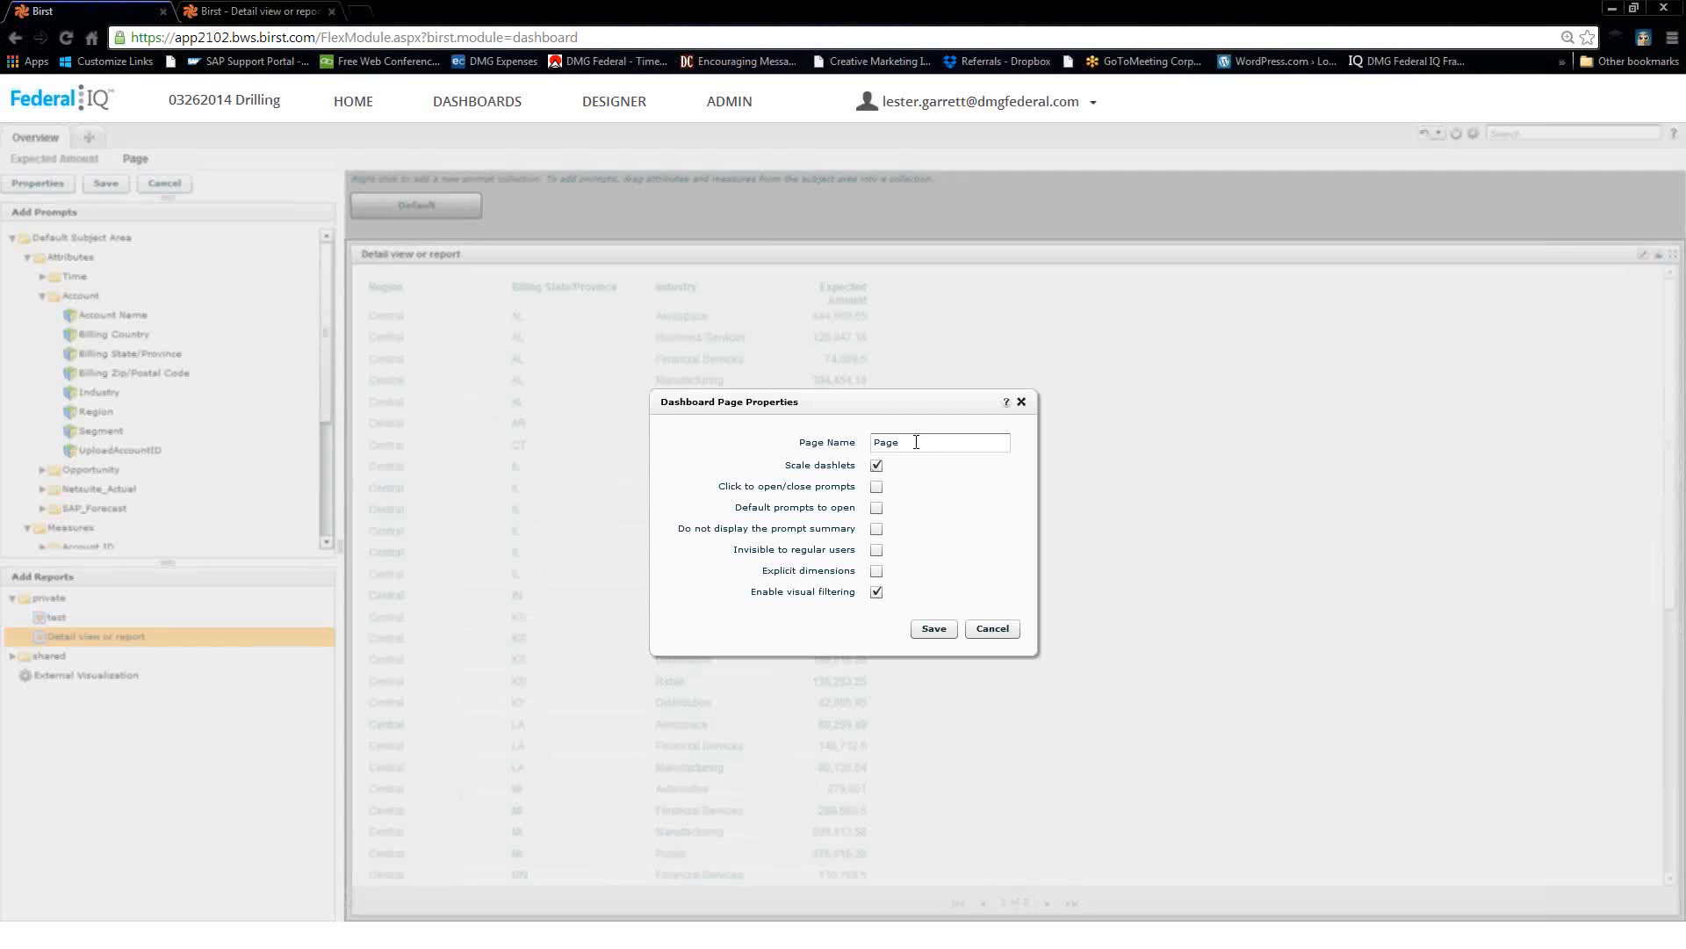
double_click(913, 442)
text(Detail View)
click(936, 629)
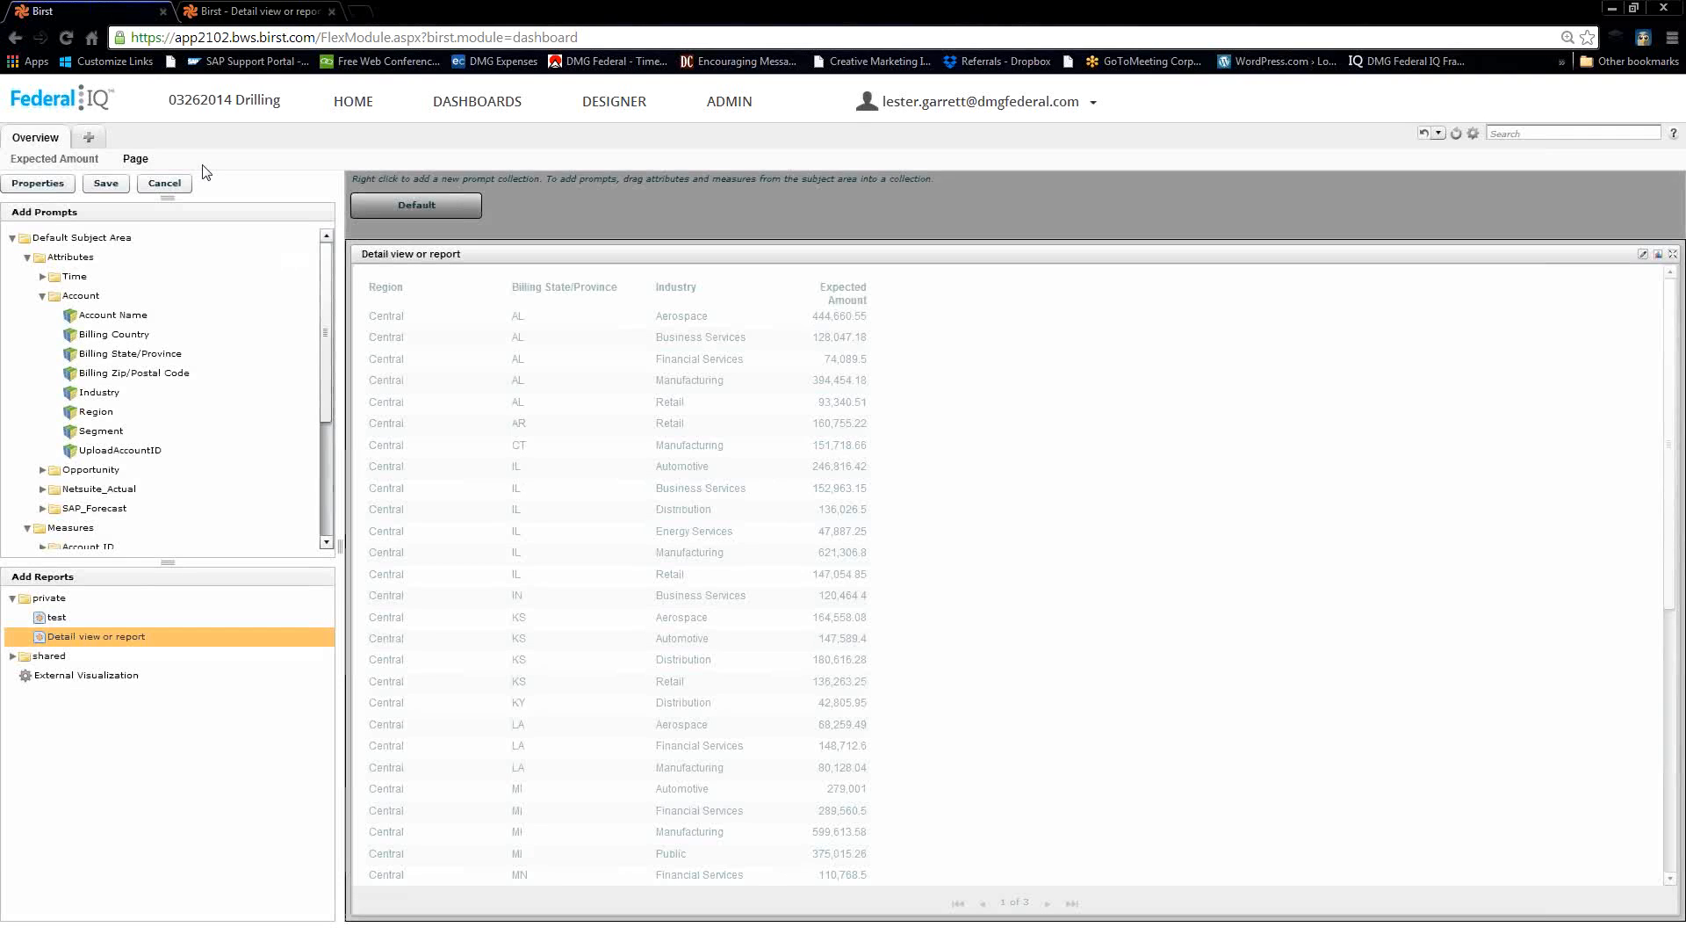
Save the dashboard, then open the Expected Amount page for editing.
click(133, 183)
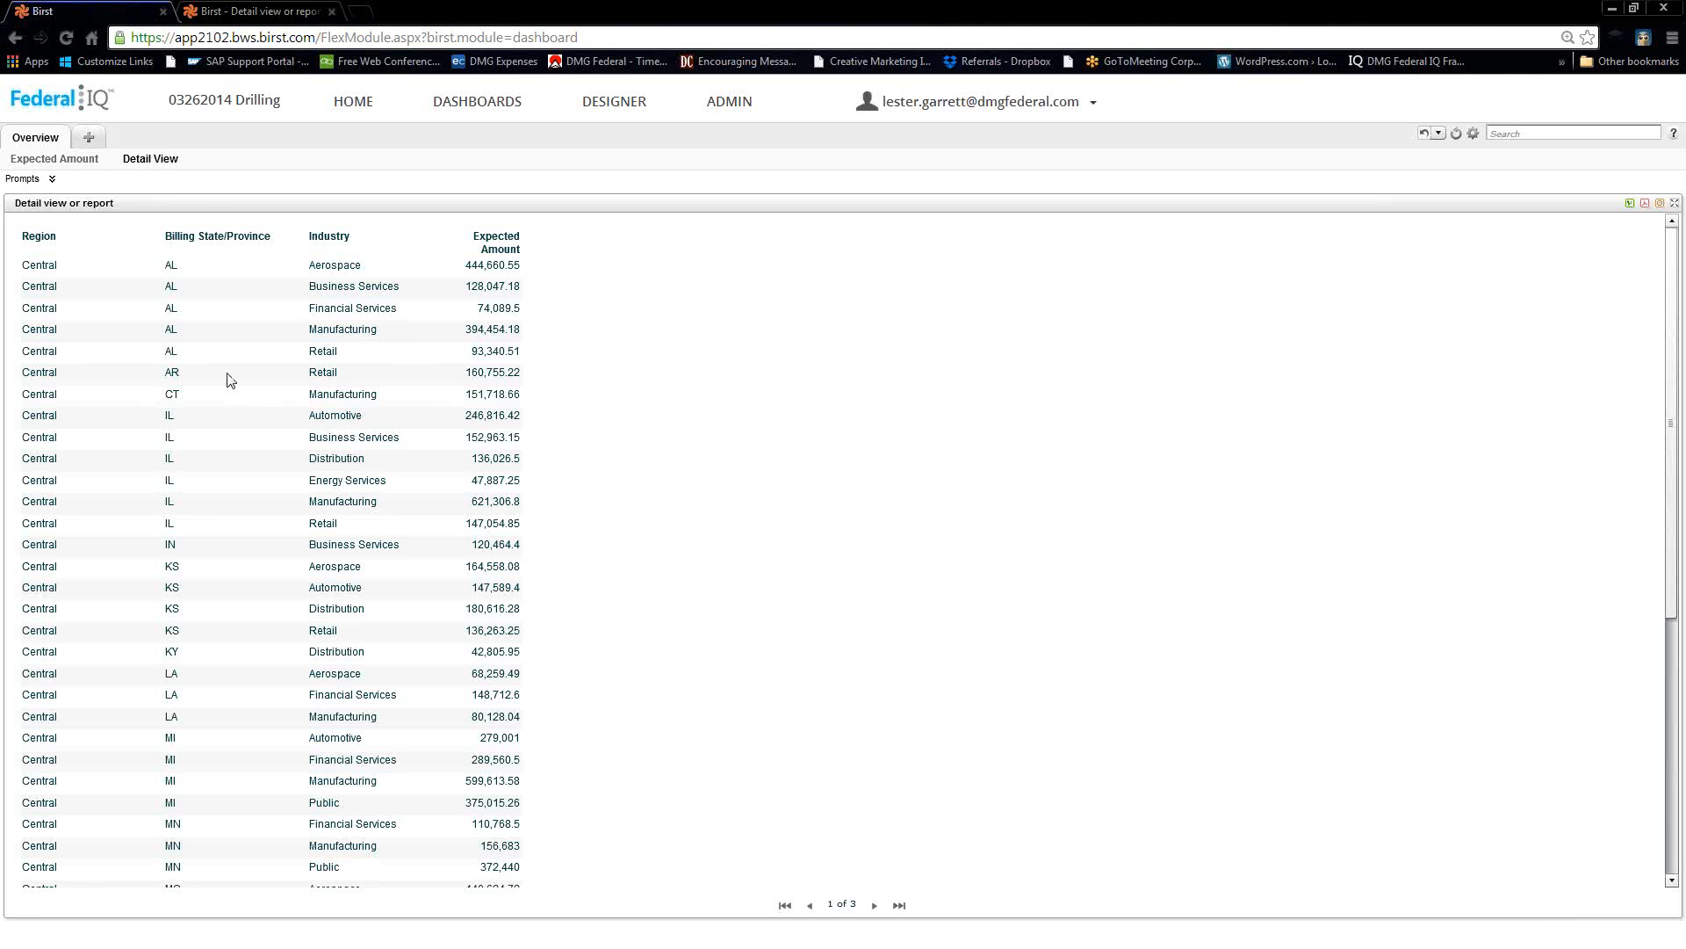
click(36, 162)
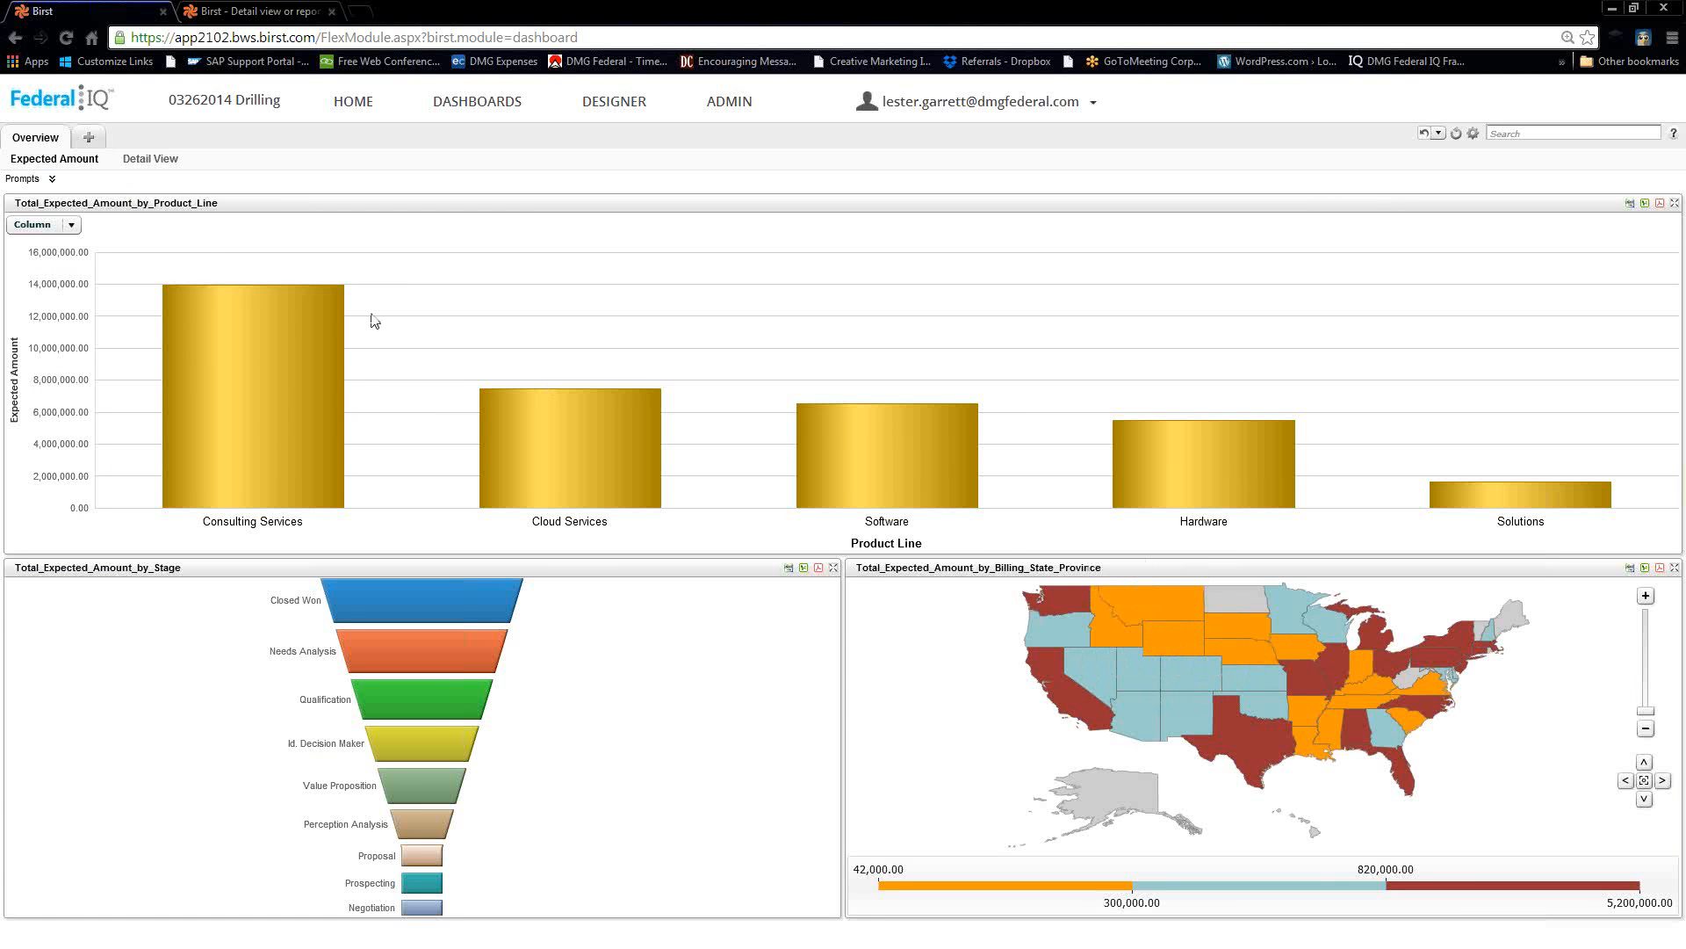
click(45, 178)
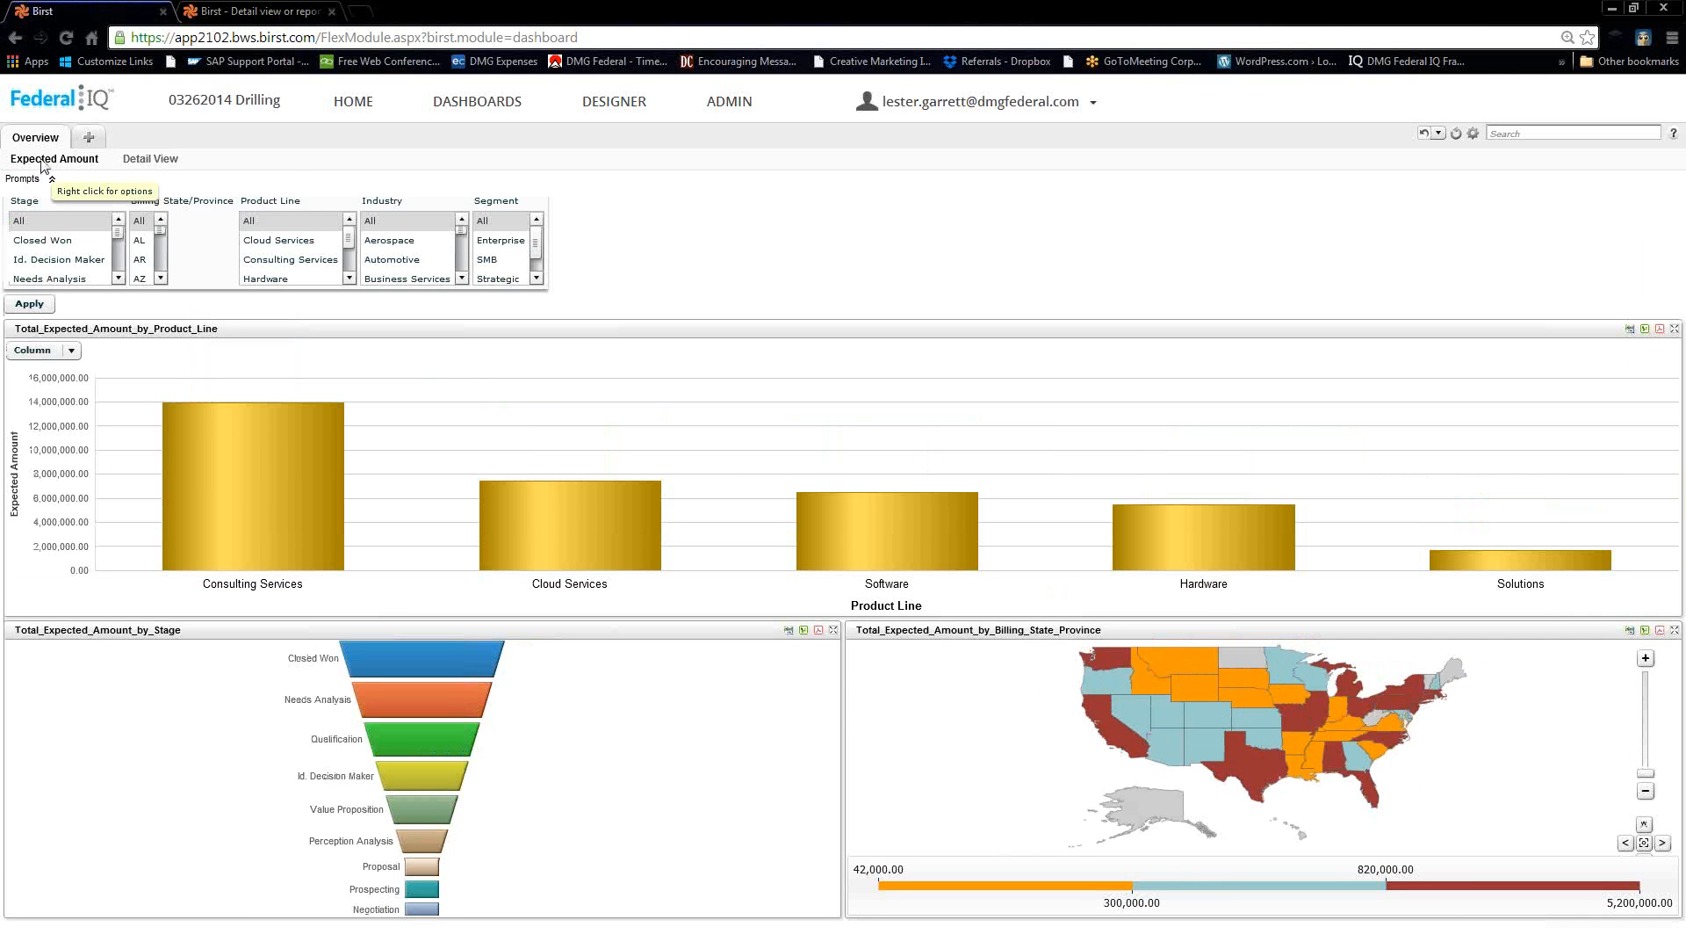
right_click(41, 162)
click(91, 286)
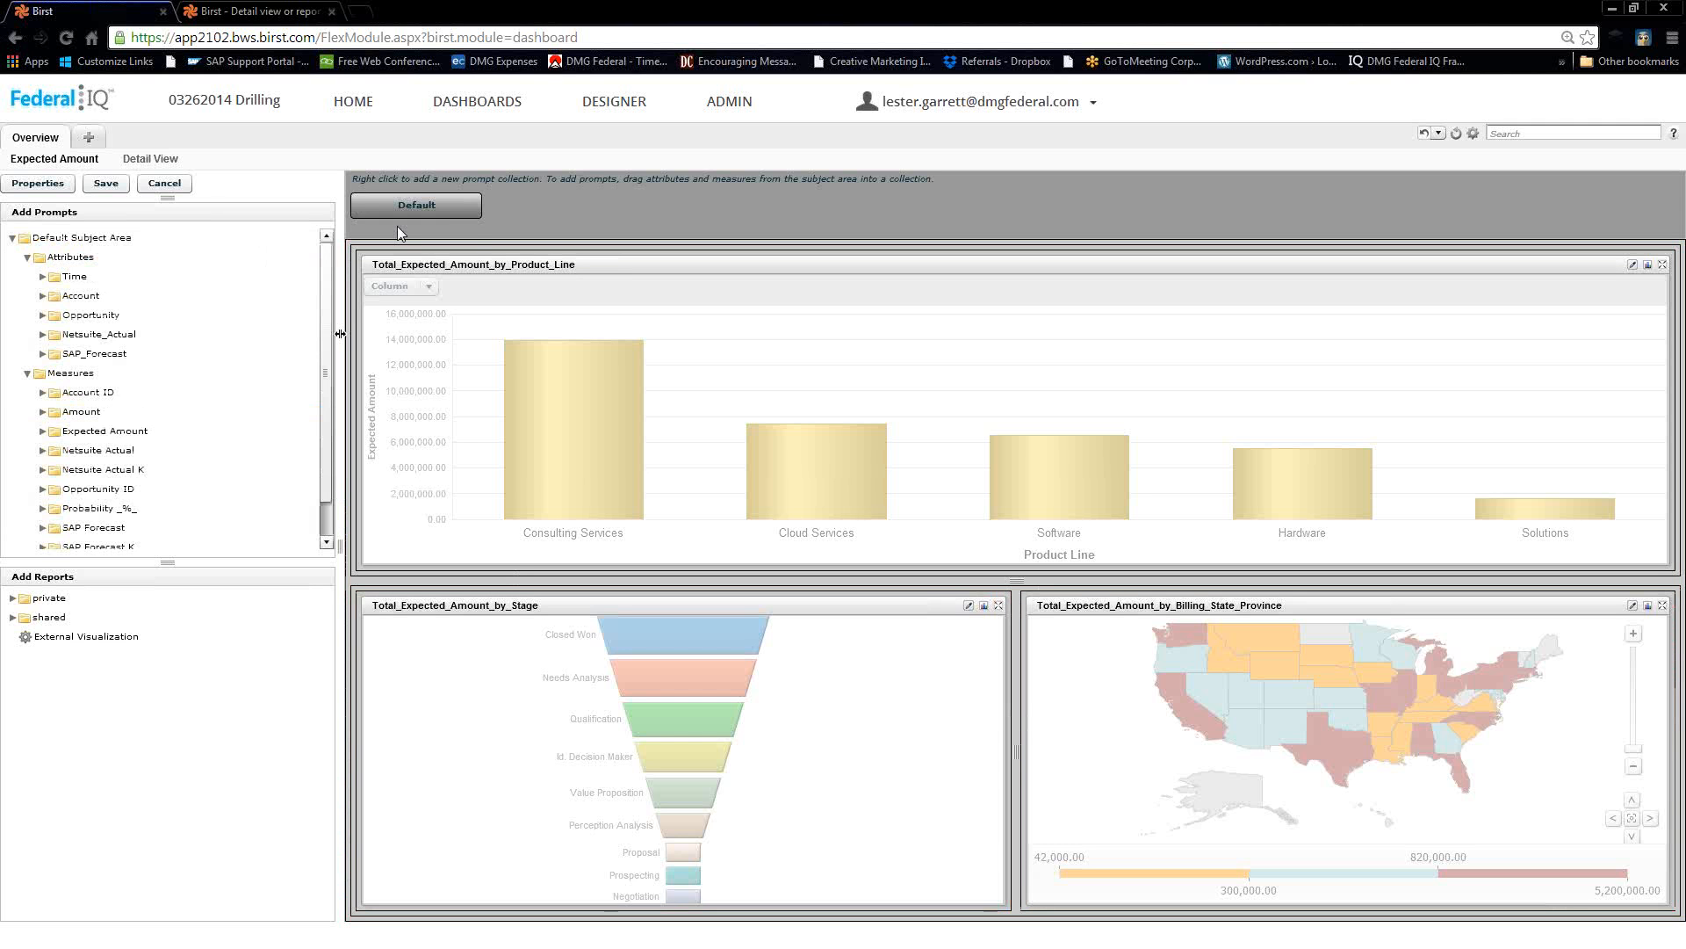
In the Default prompt collection, mark the Billing State/Province prompt as Variable to Update and save.
click(413, 207)
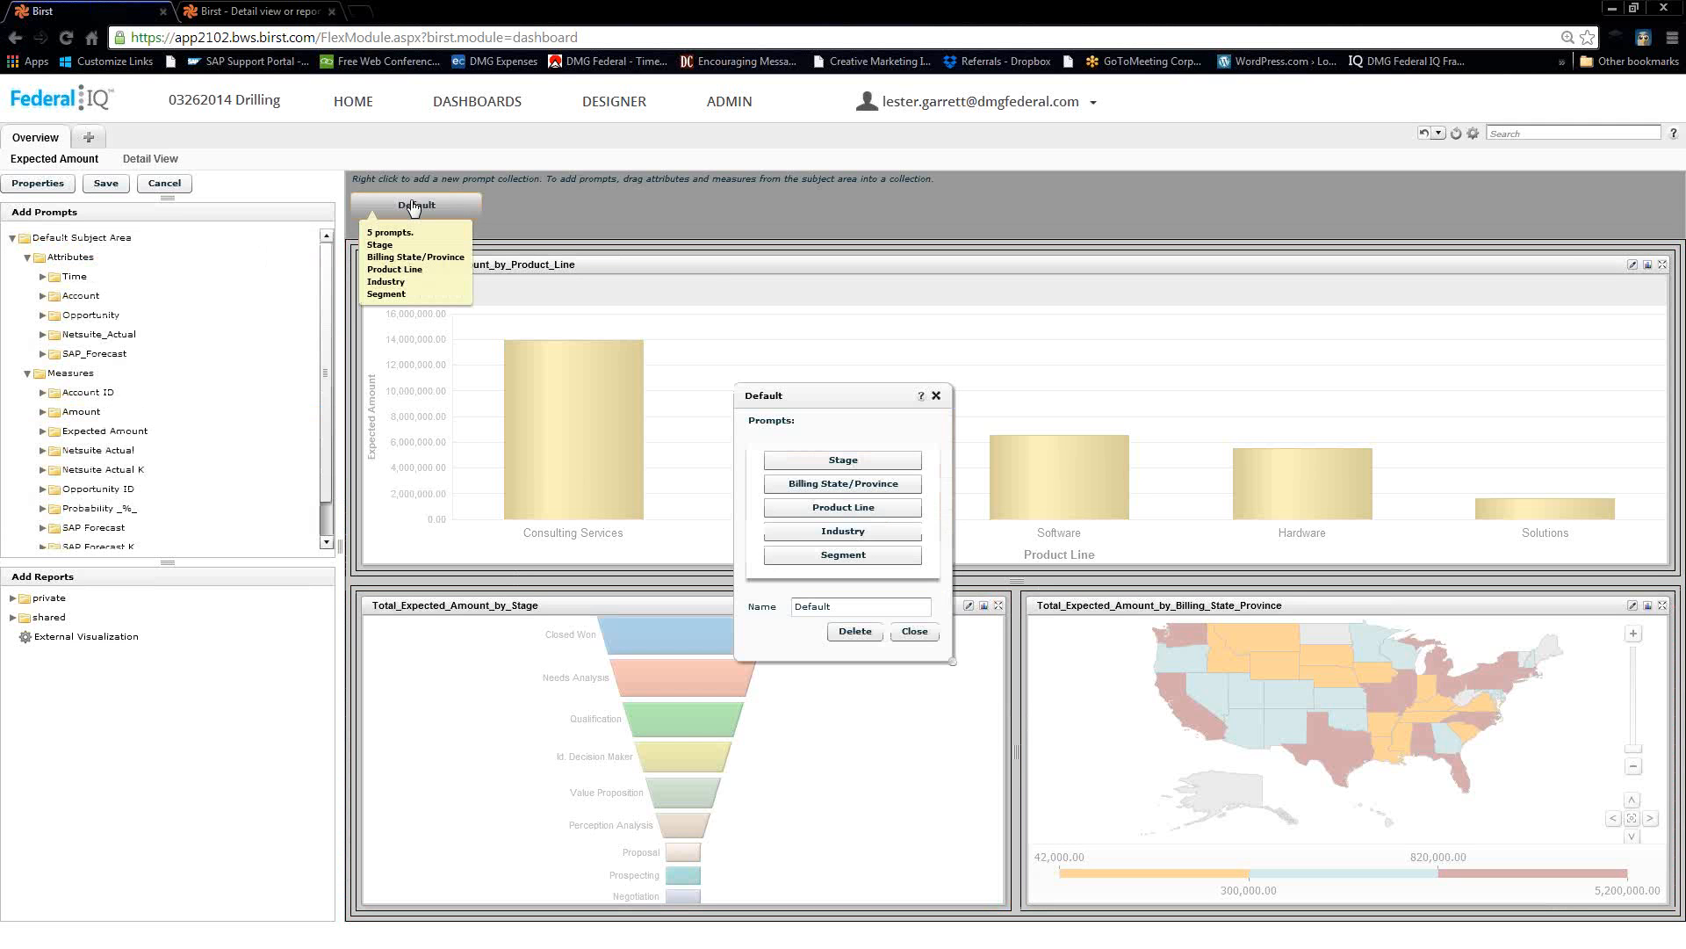
click(835, 484)
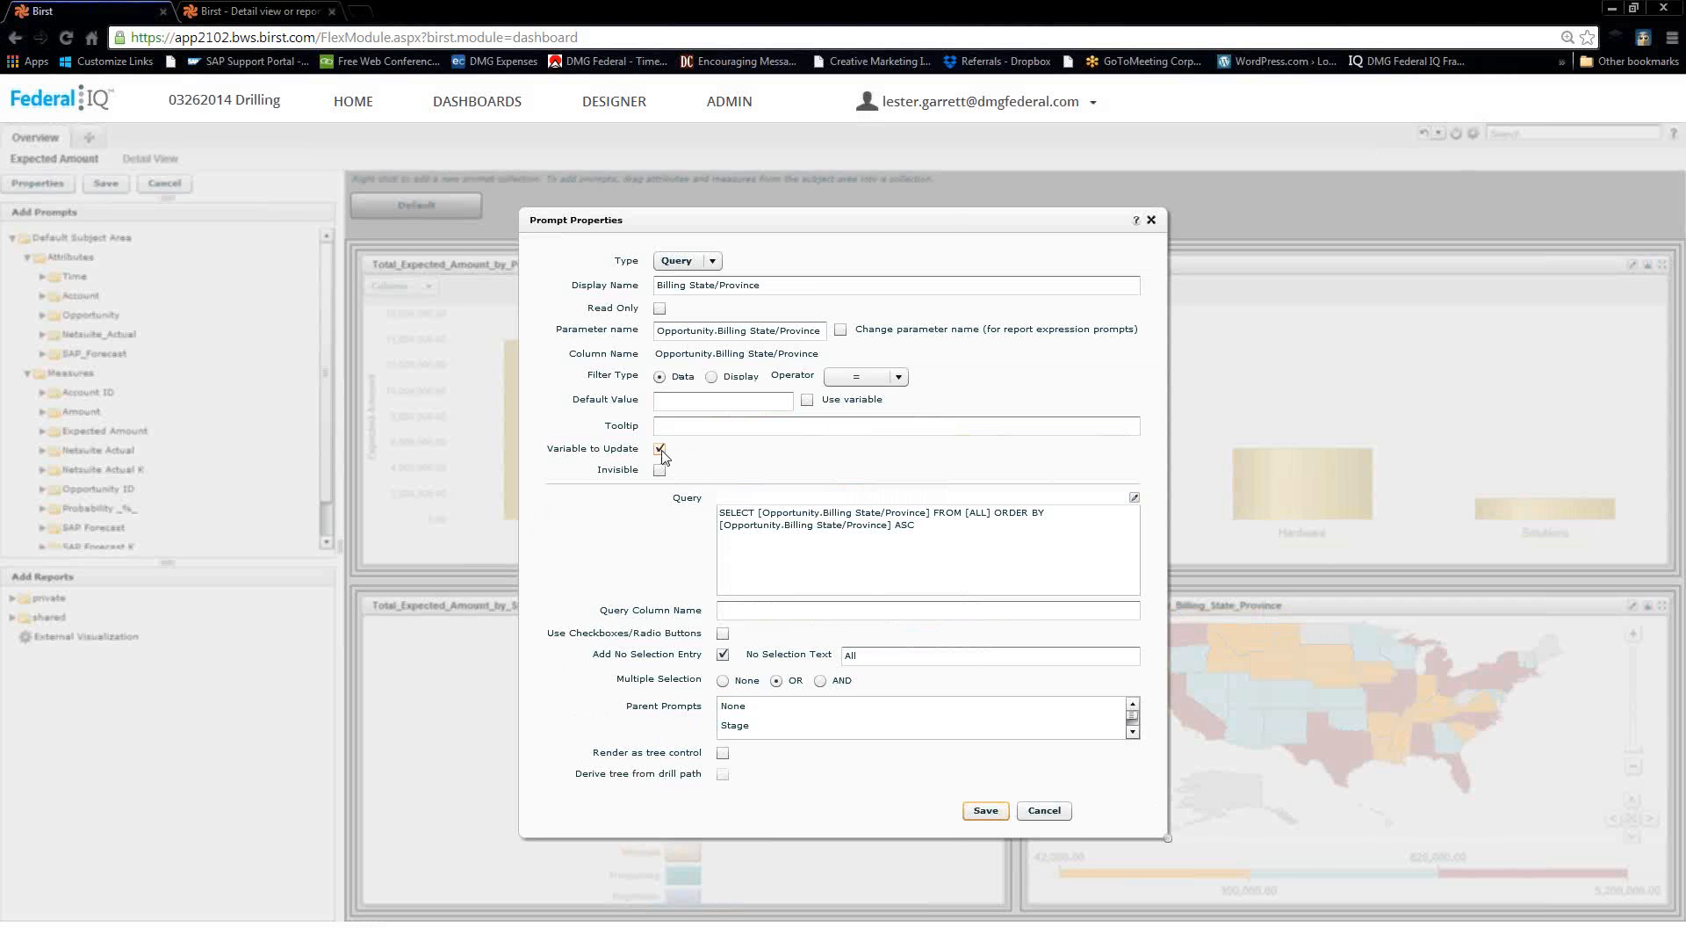
click(983, 814)
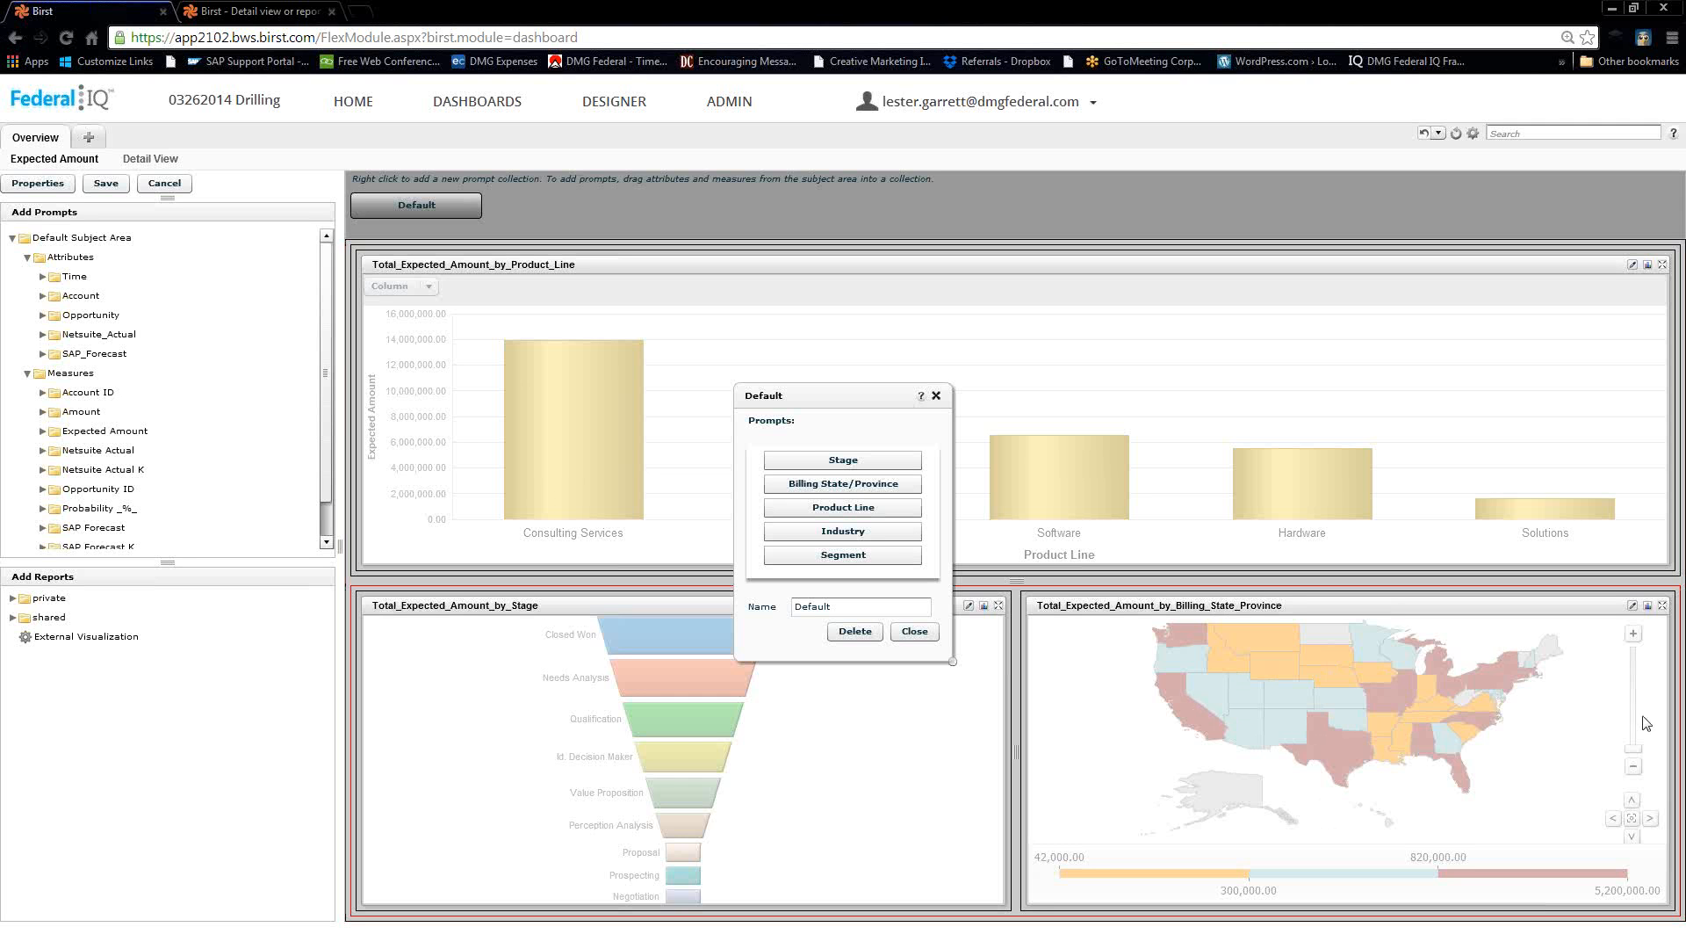
click(913, 633)
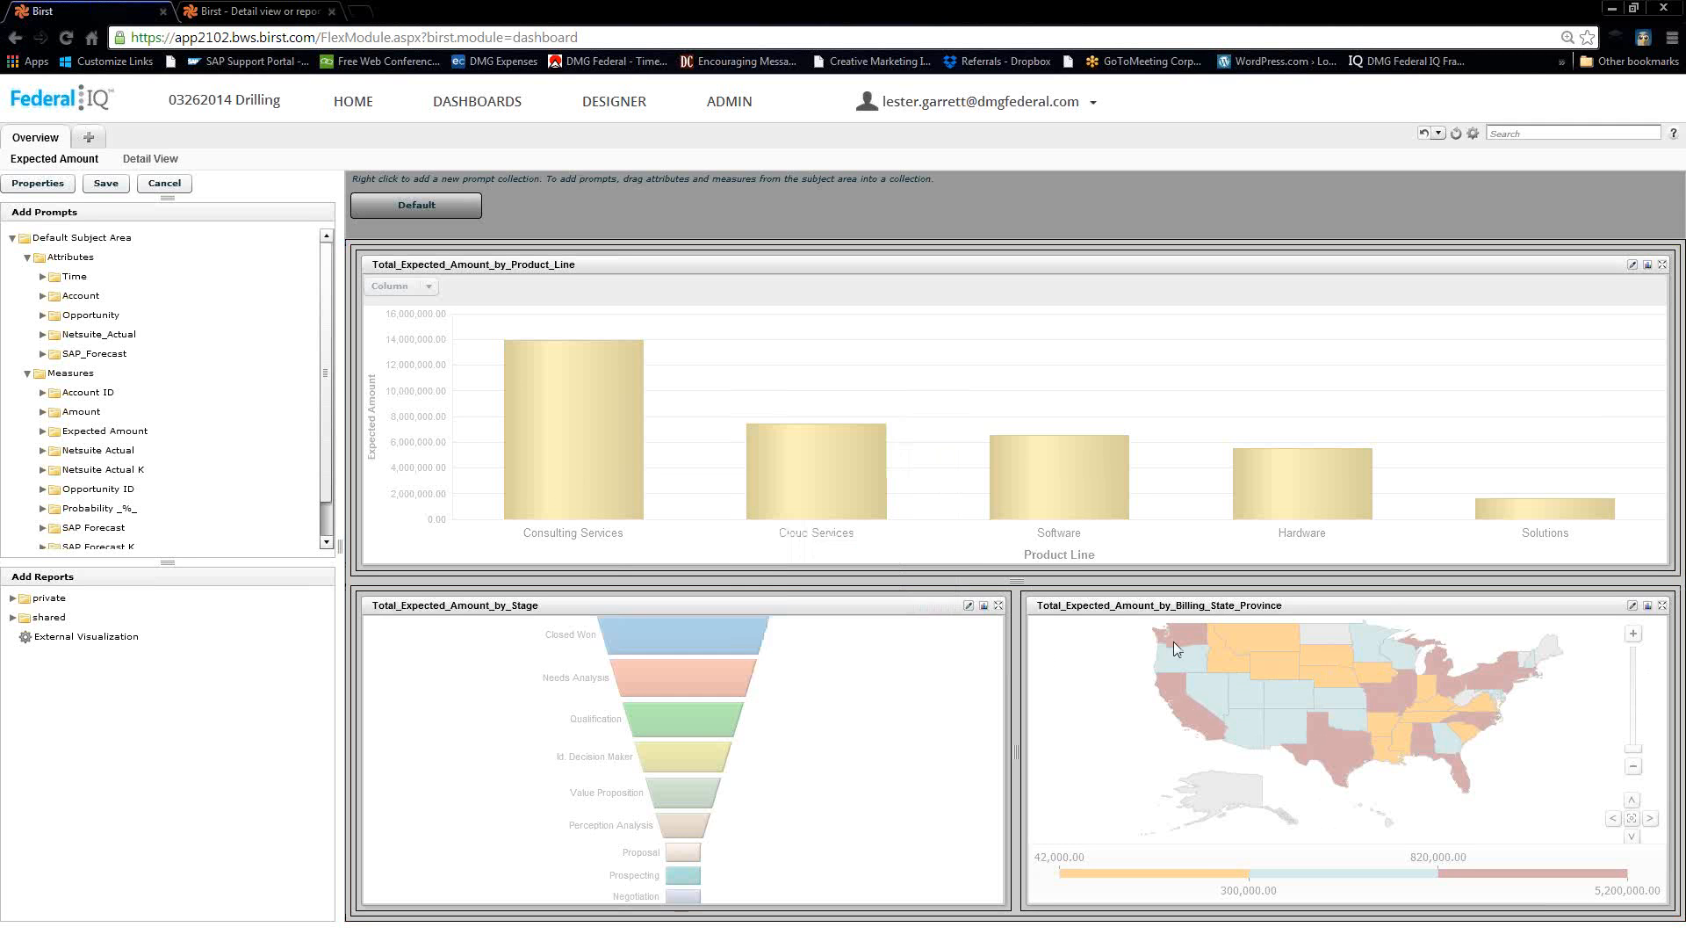
Open the map report's pivot layout and show Column Properties for the Billing State/Province row.
click(1648, 606)
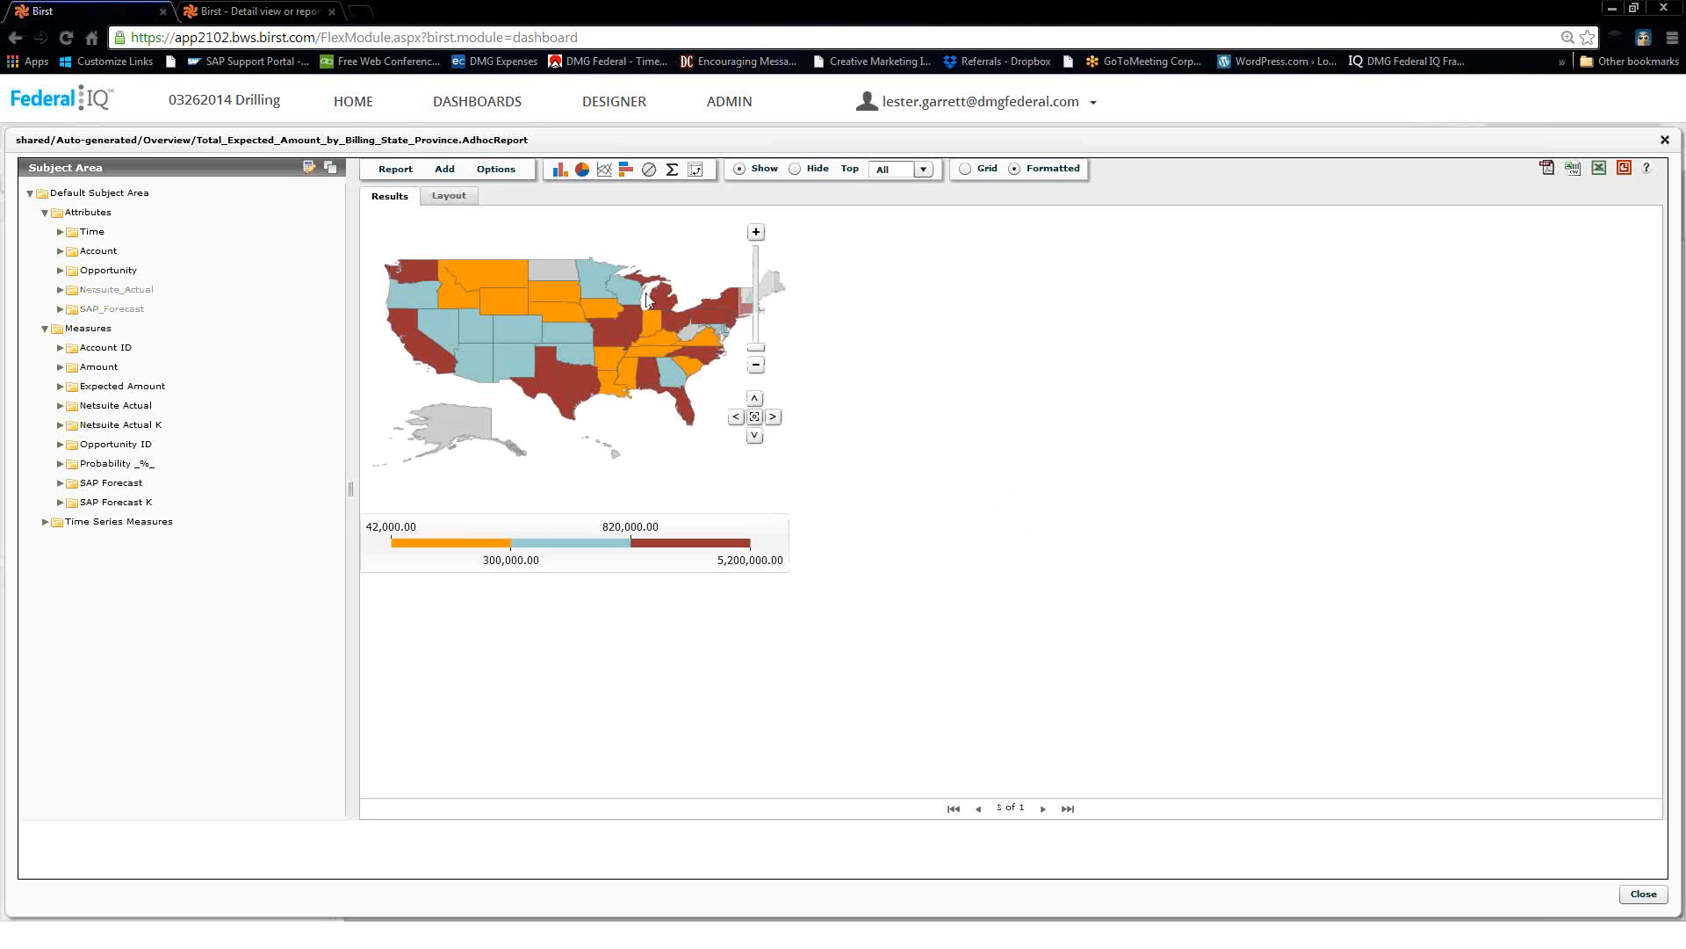
click(696, 169)
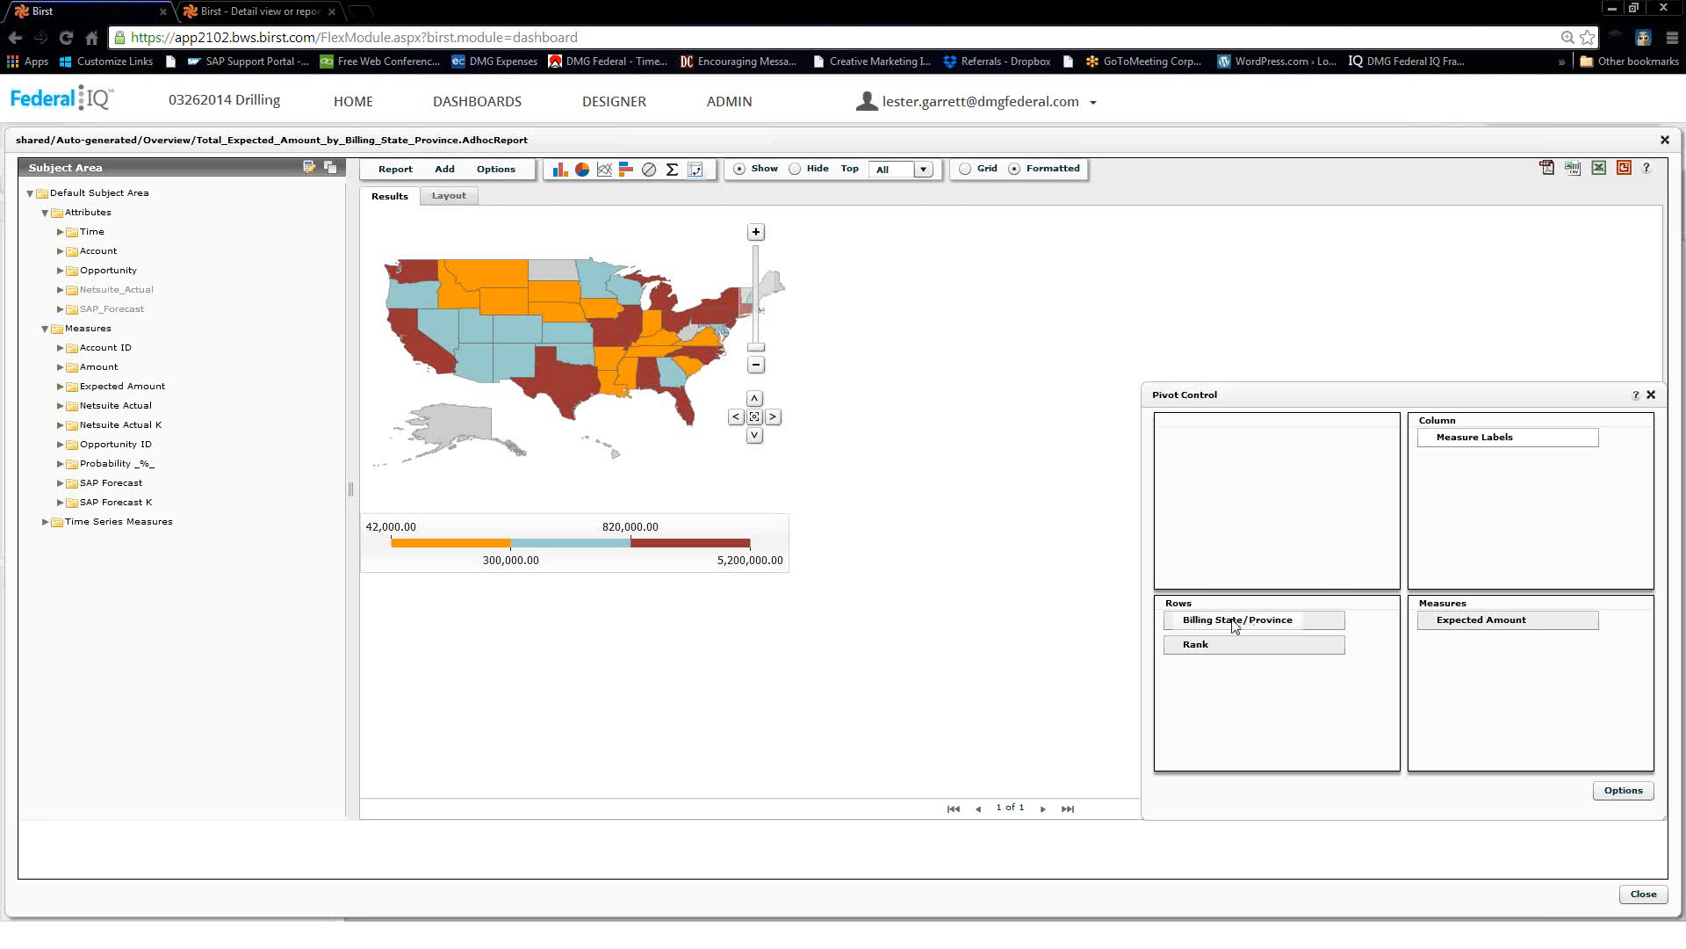
right_click(1235, 625)
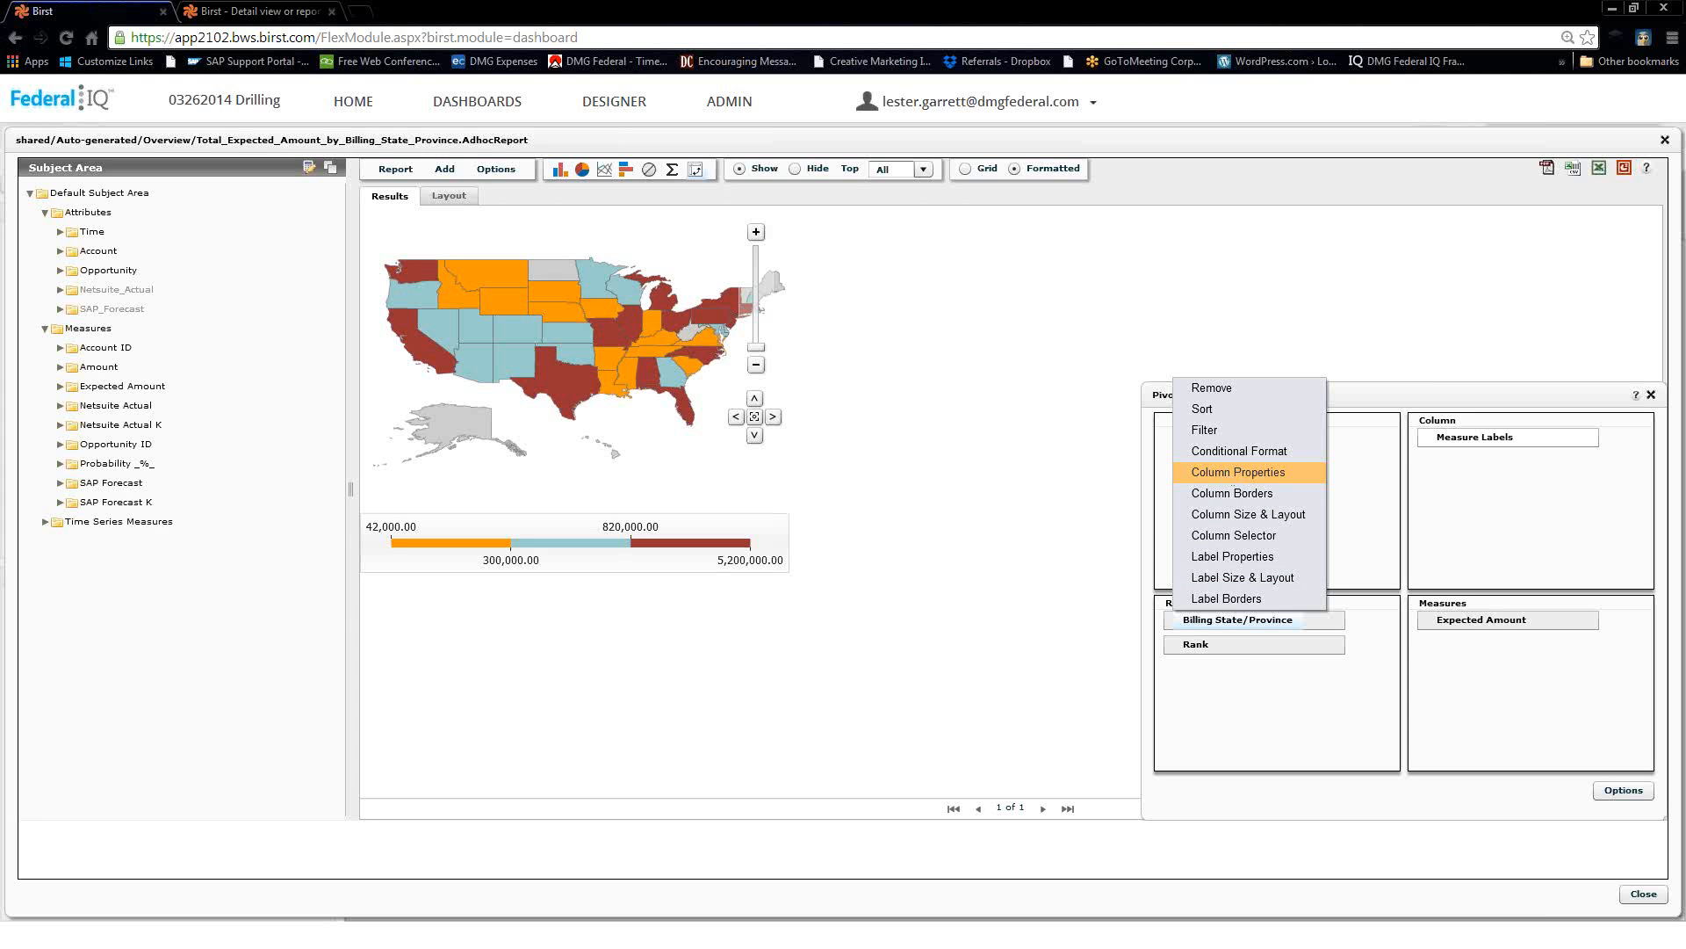
click(1227, 472)
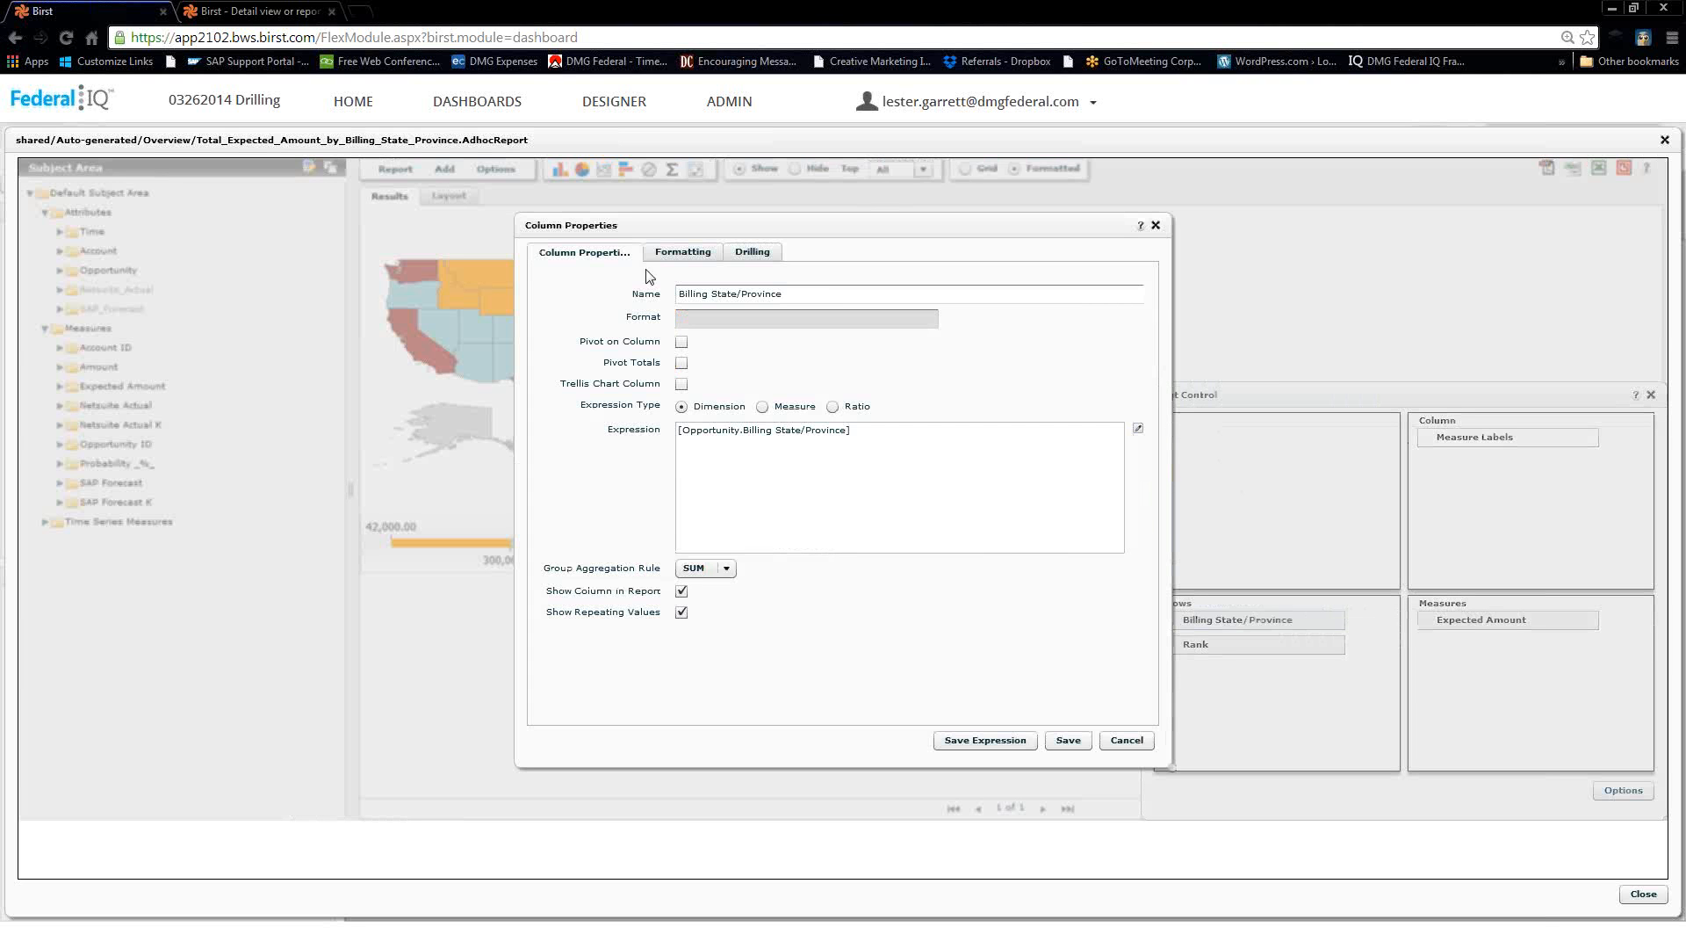
Set the column to Drill To Dashboard, targeting Overview_Detail View, and save the drill settings.
click(757, 256)
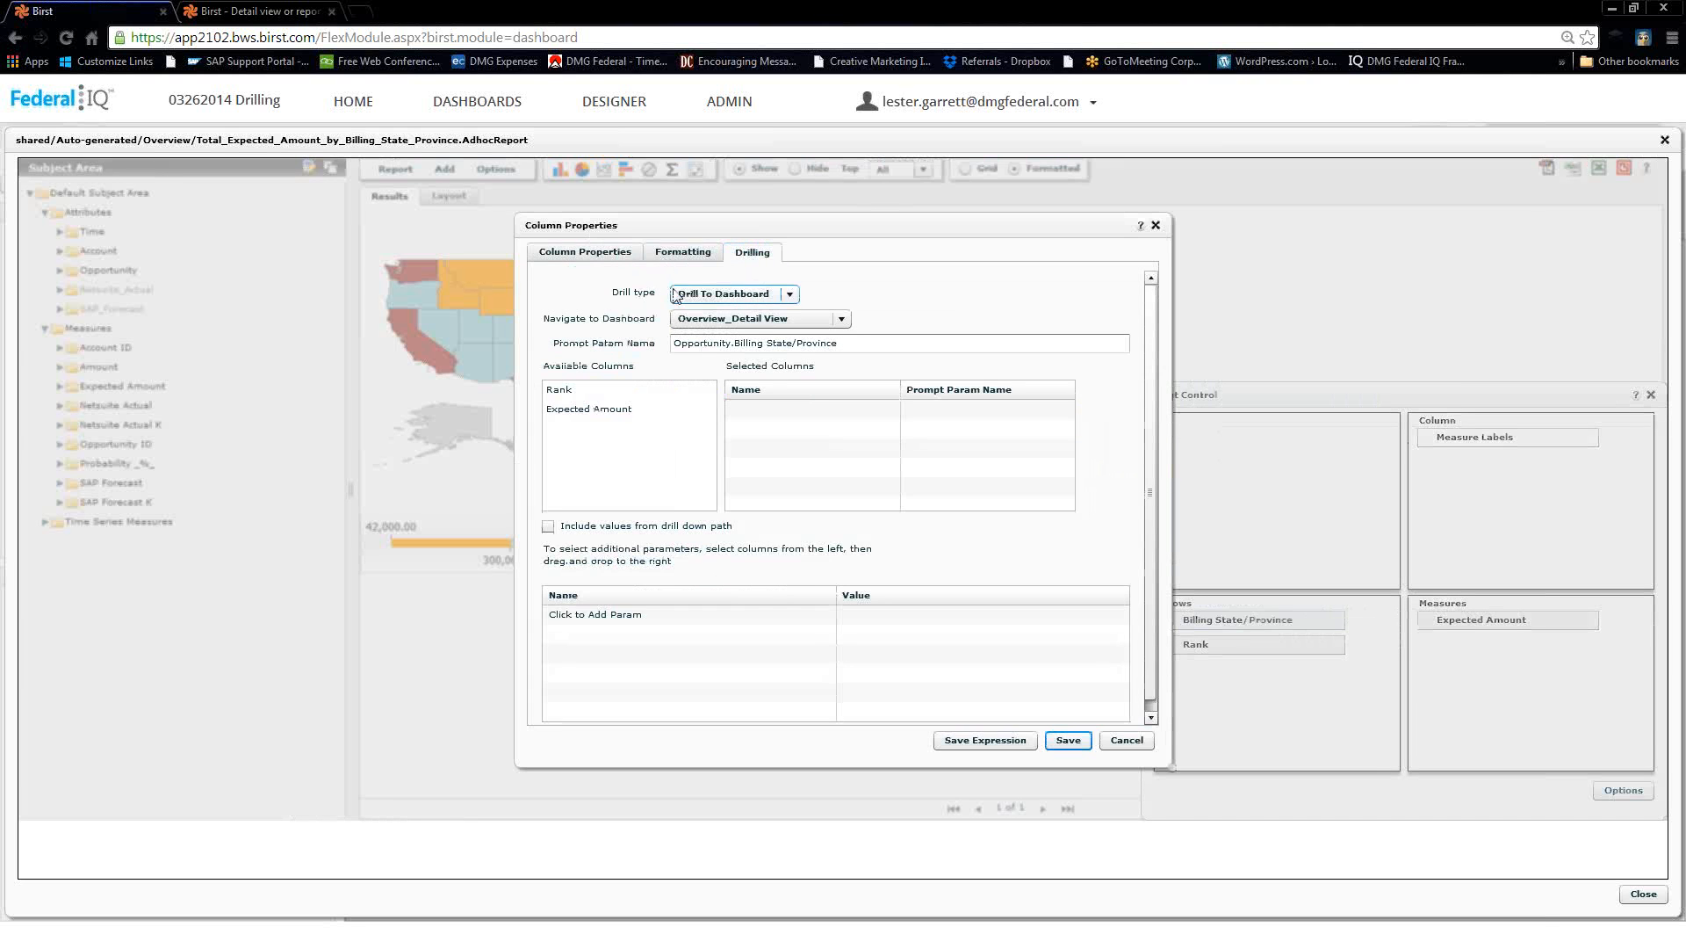
click(790, 294)
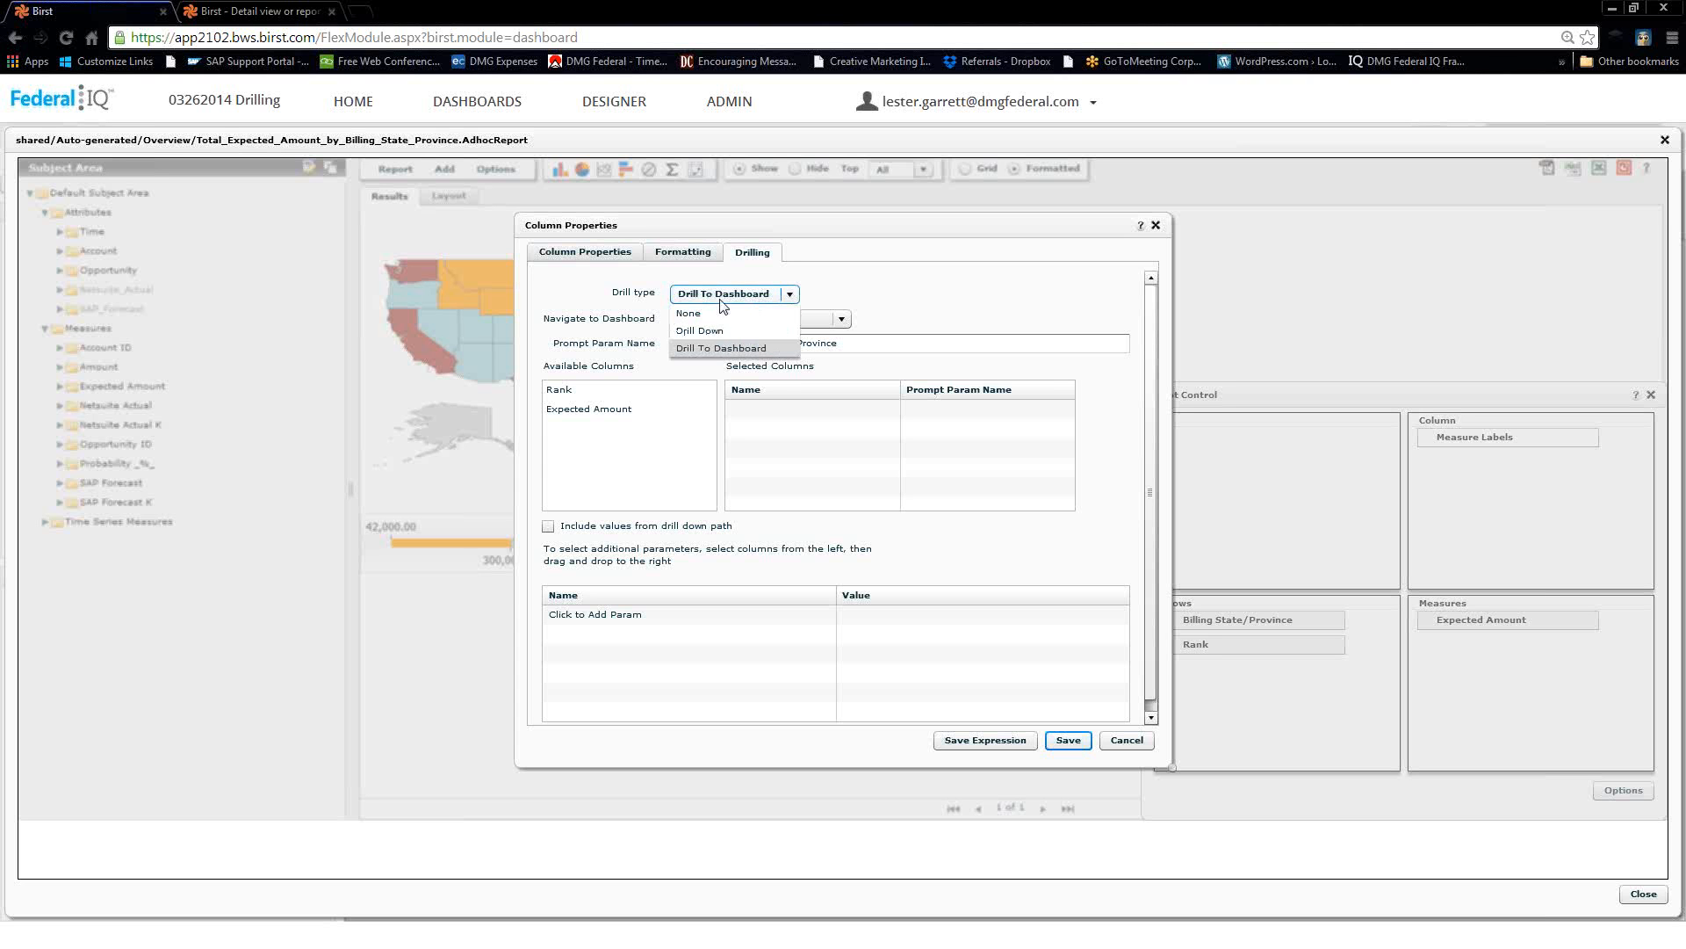
click(841, 319)
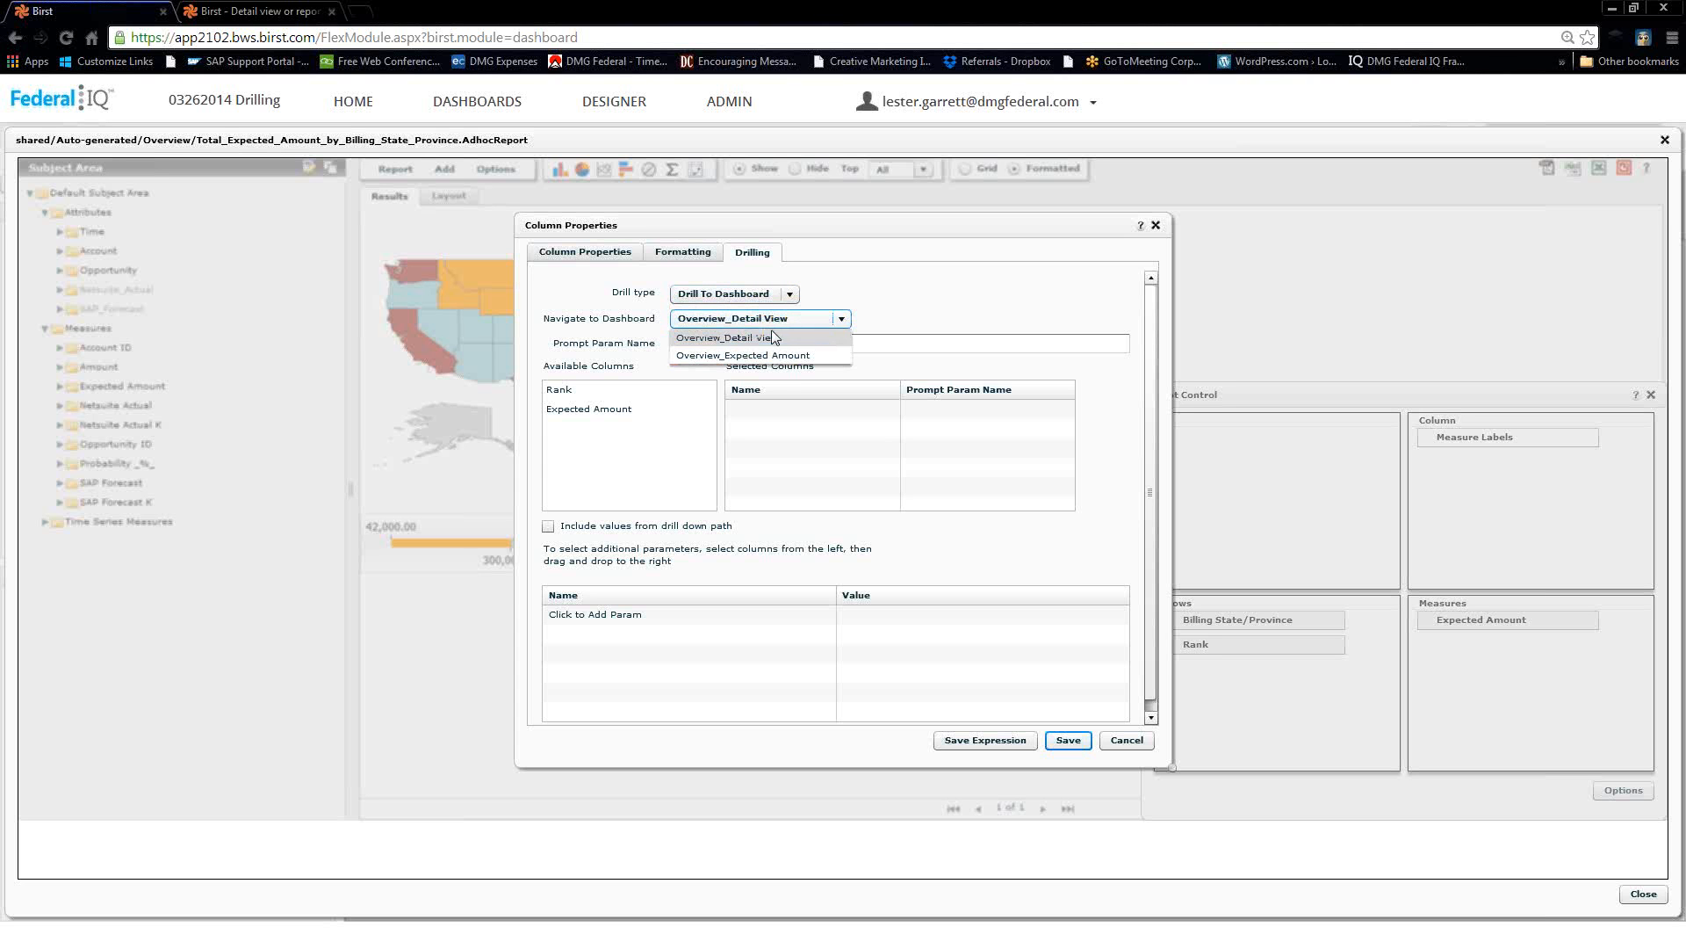
click(754, 340)
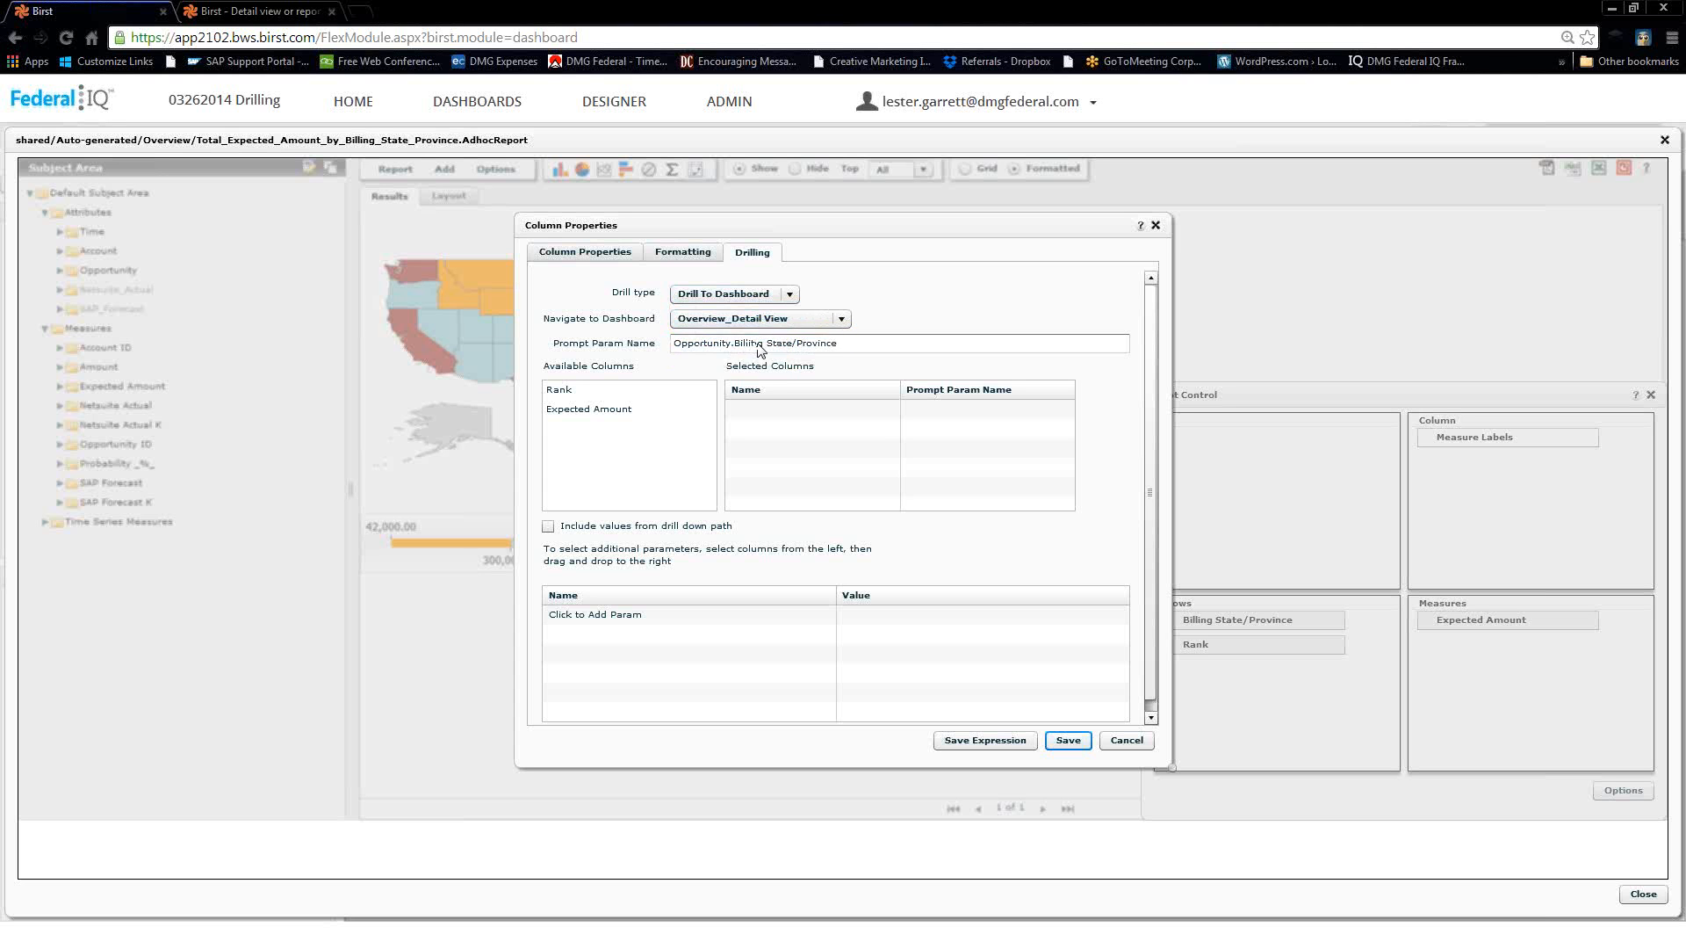
click(773, 319)
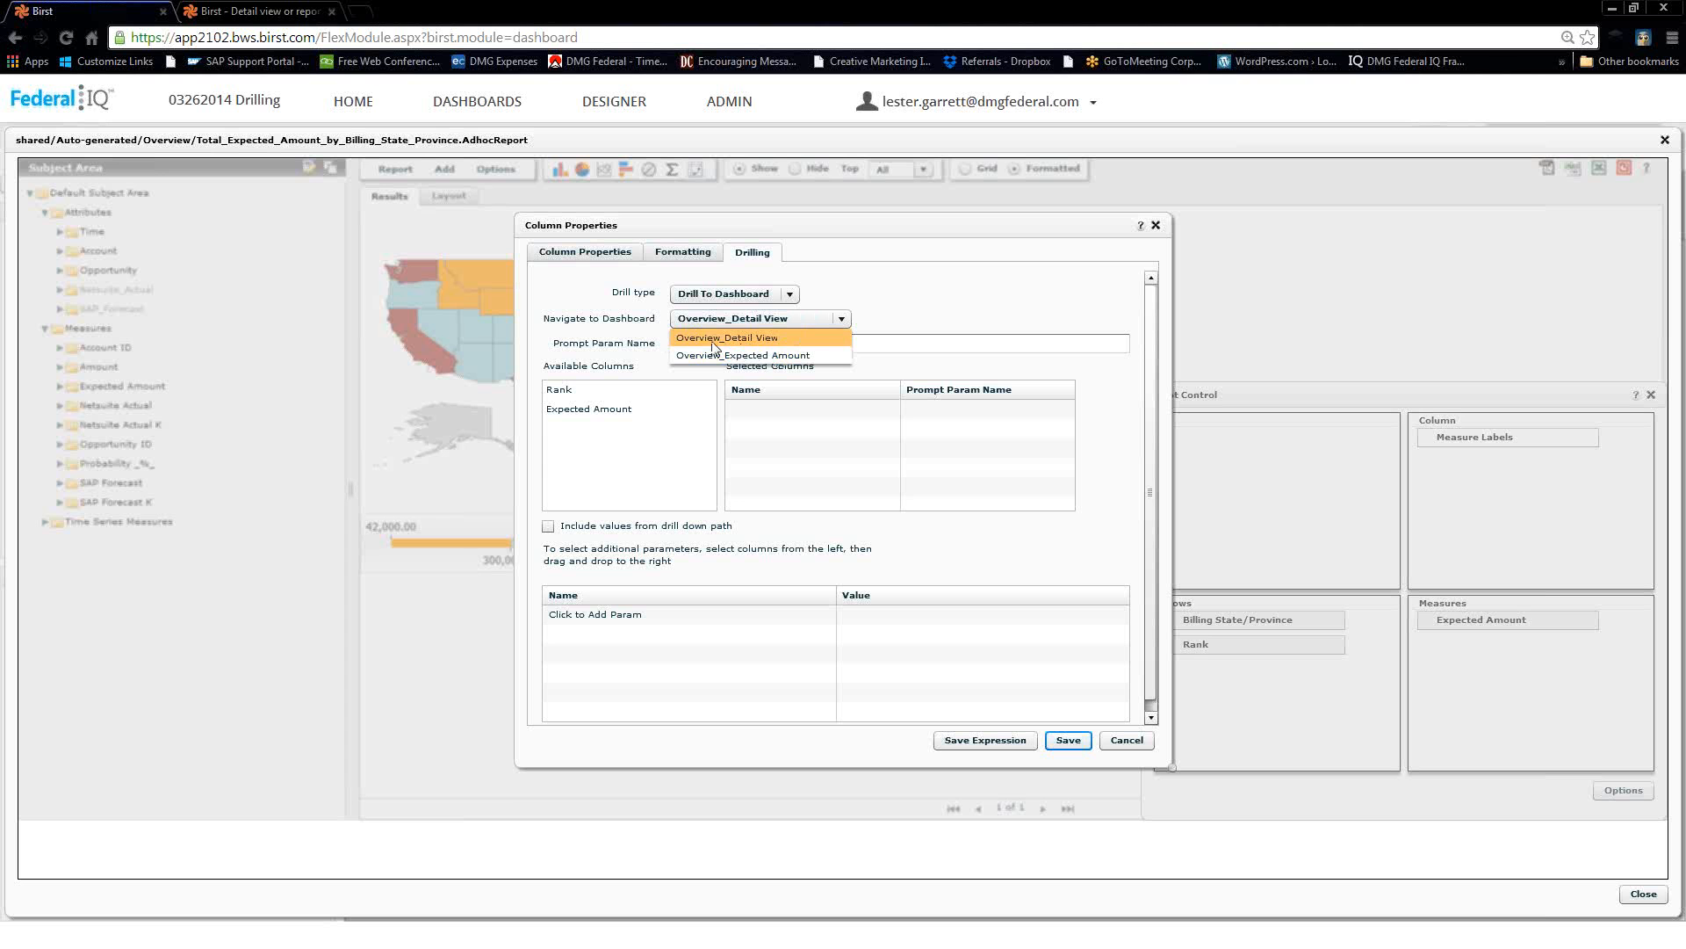
click(747, 340)
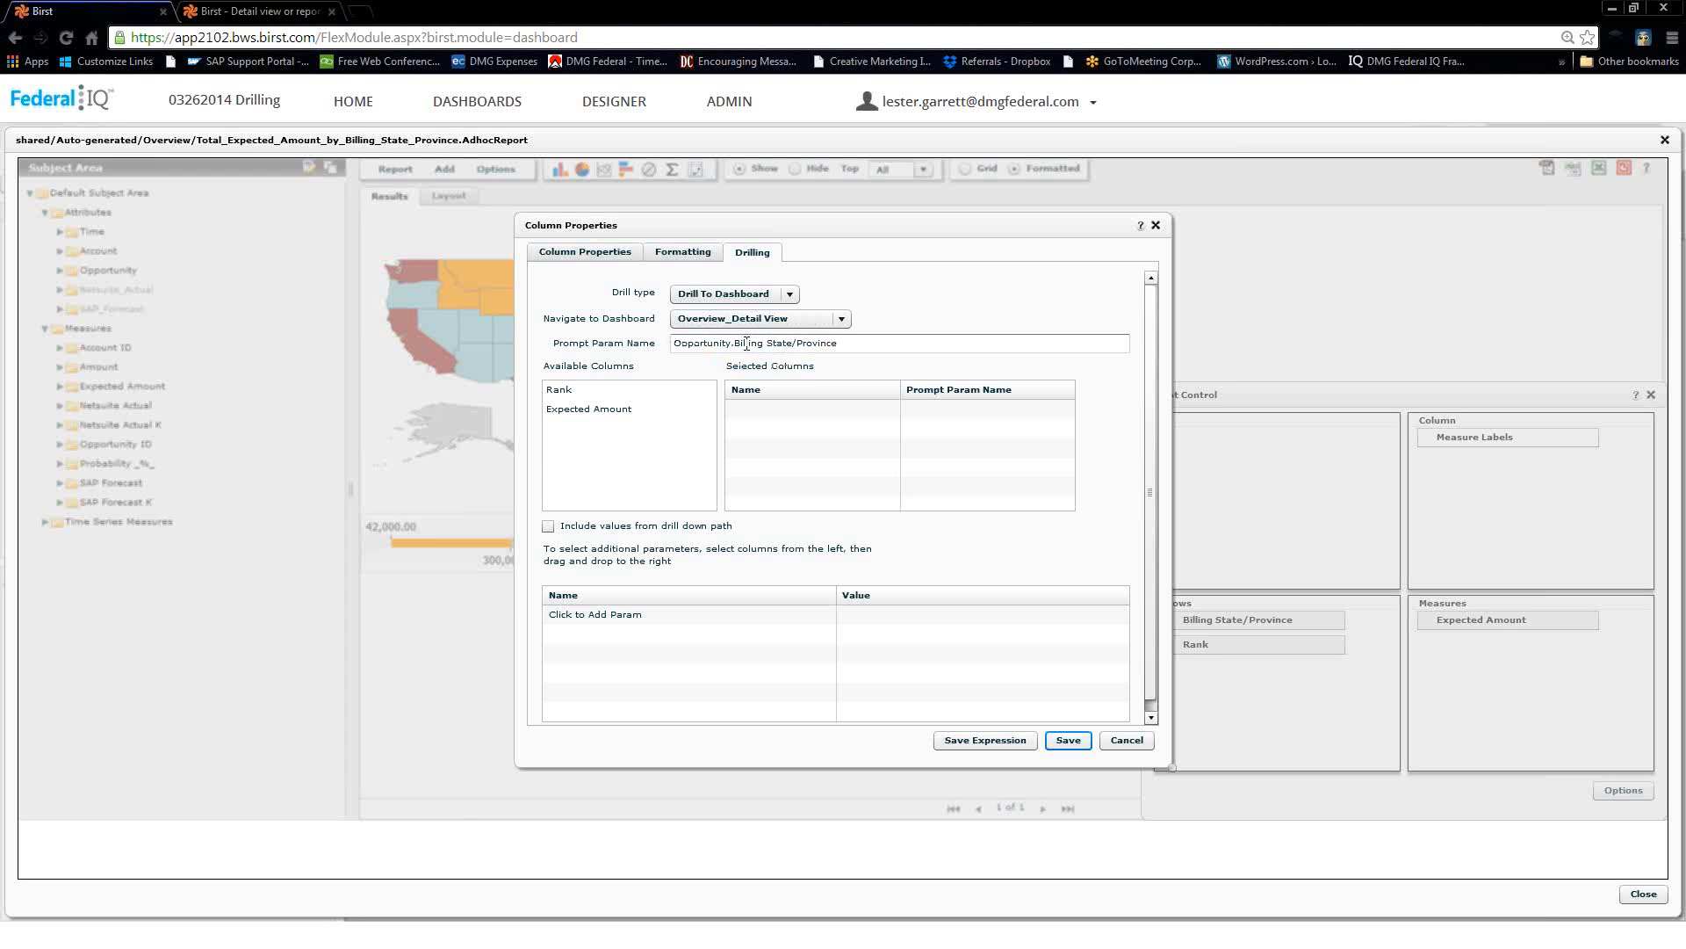
click(1064, 740)
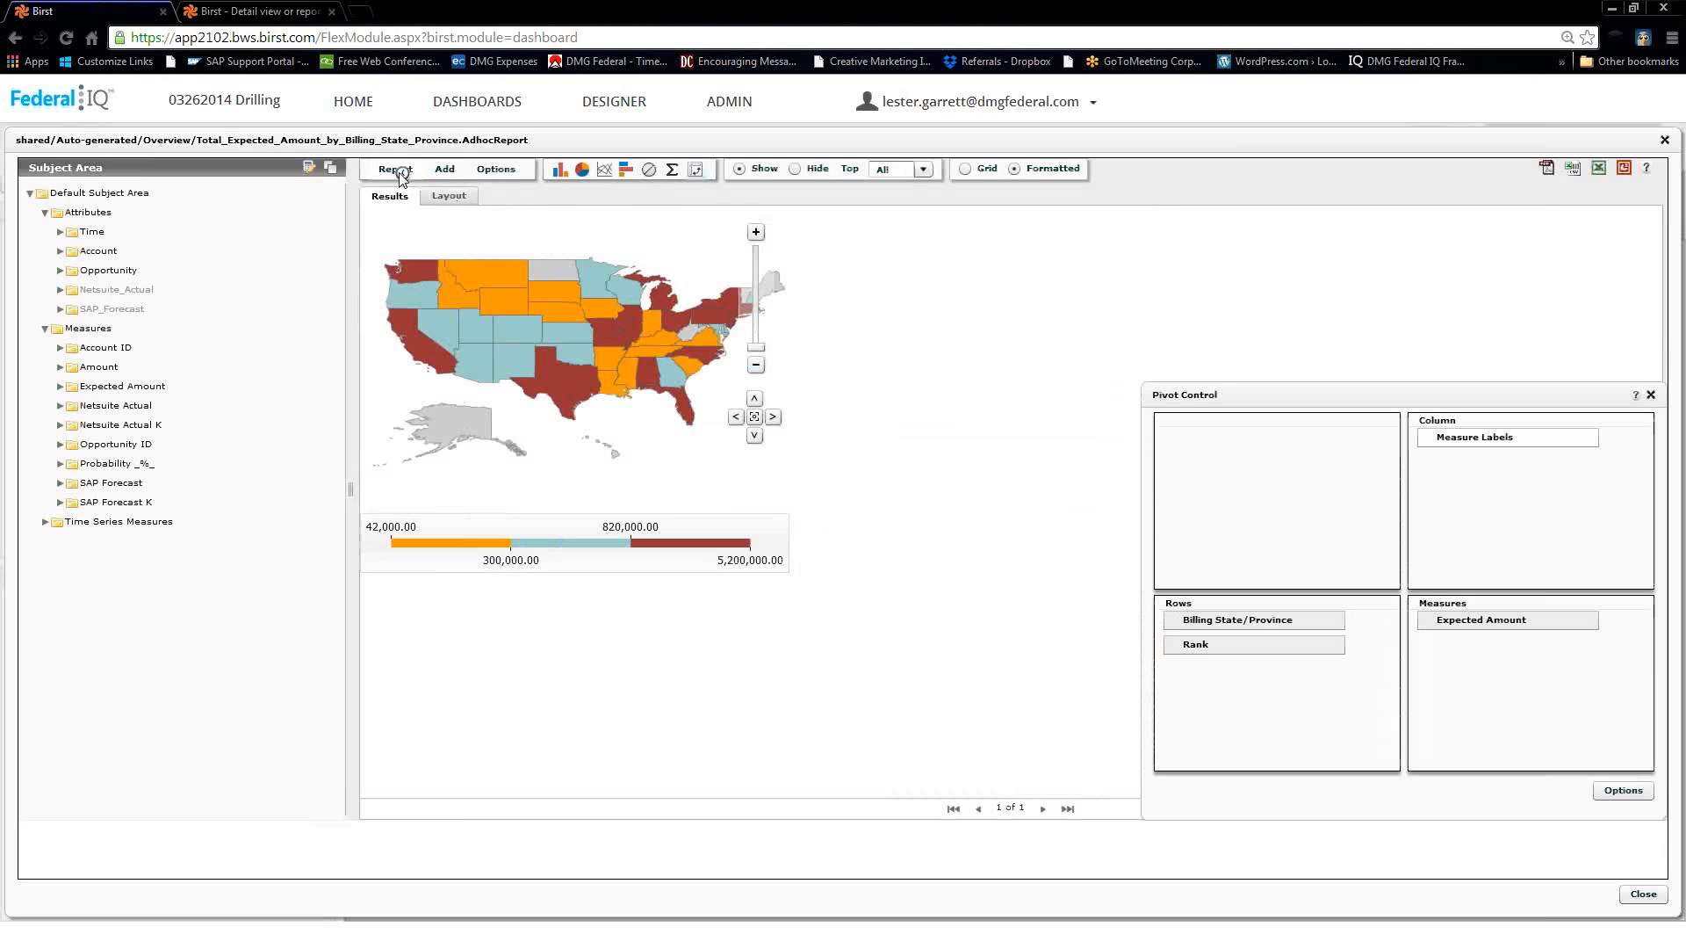
click(397, 169)
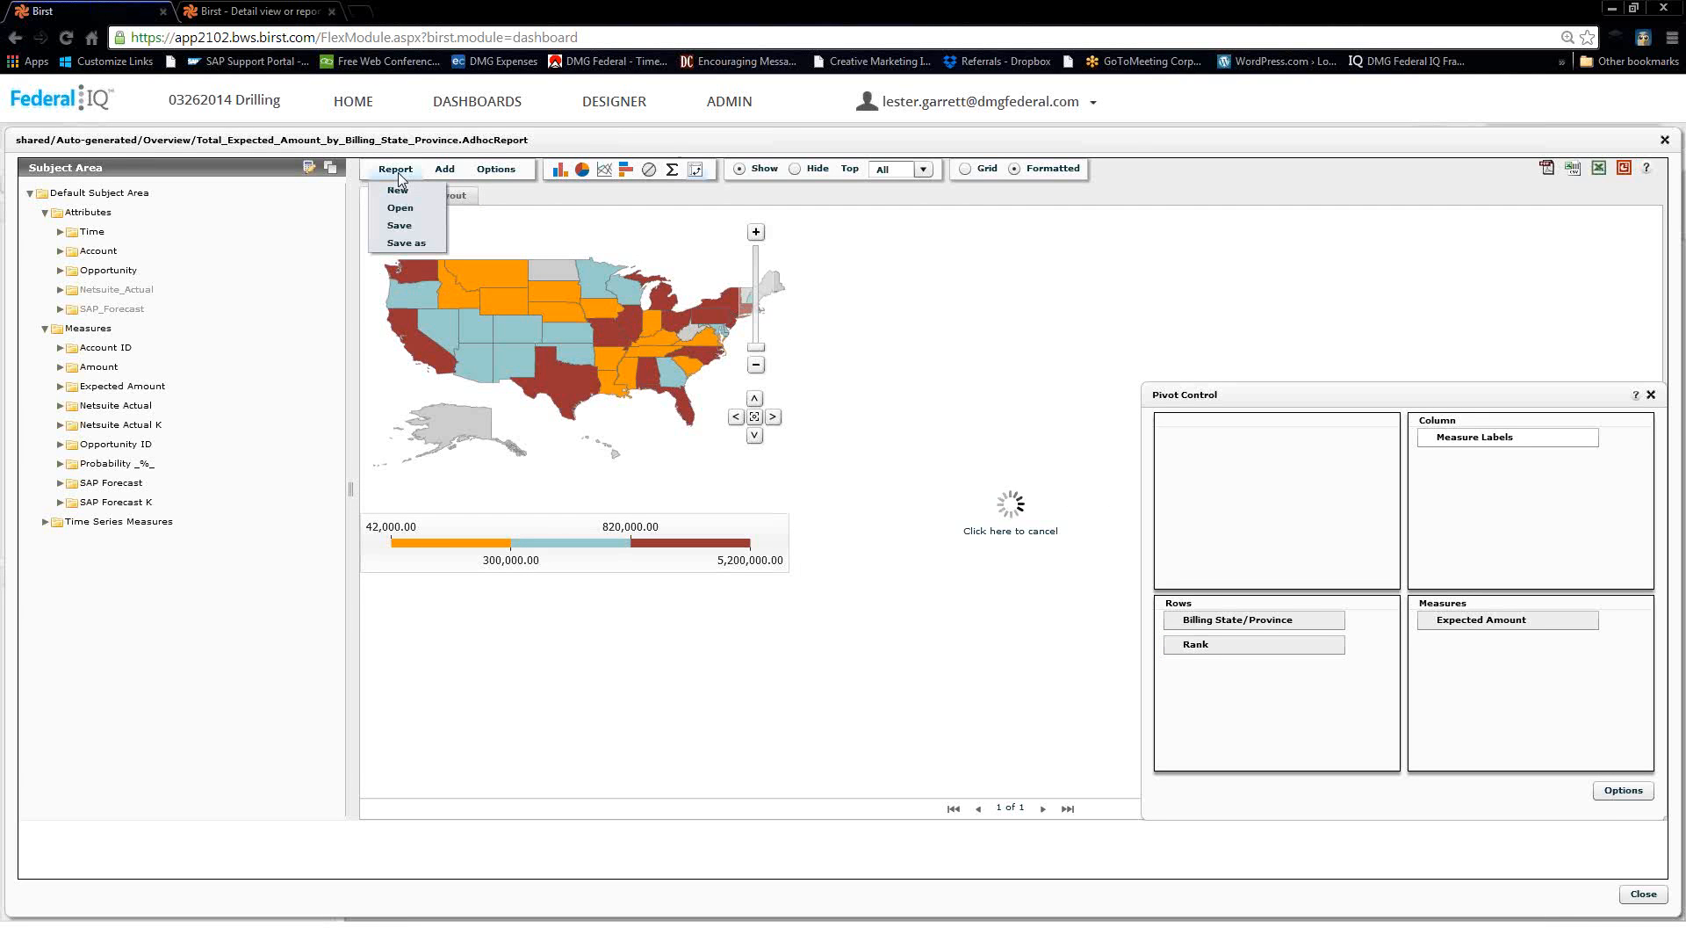
Save the billing-state map report, close its editor, and save the Expected Amount page.
click(400, 227)
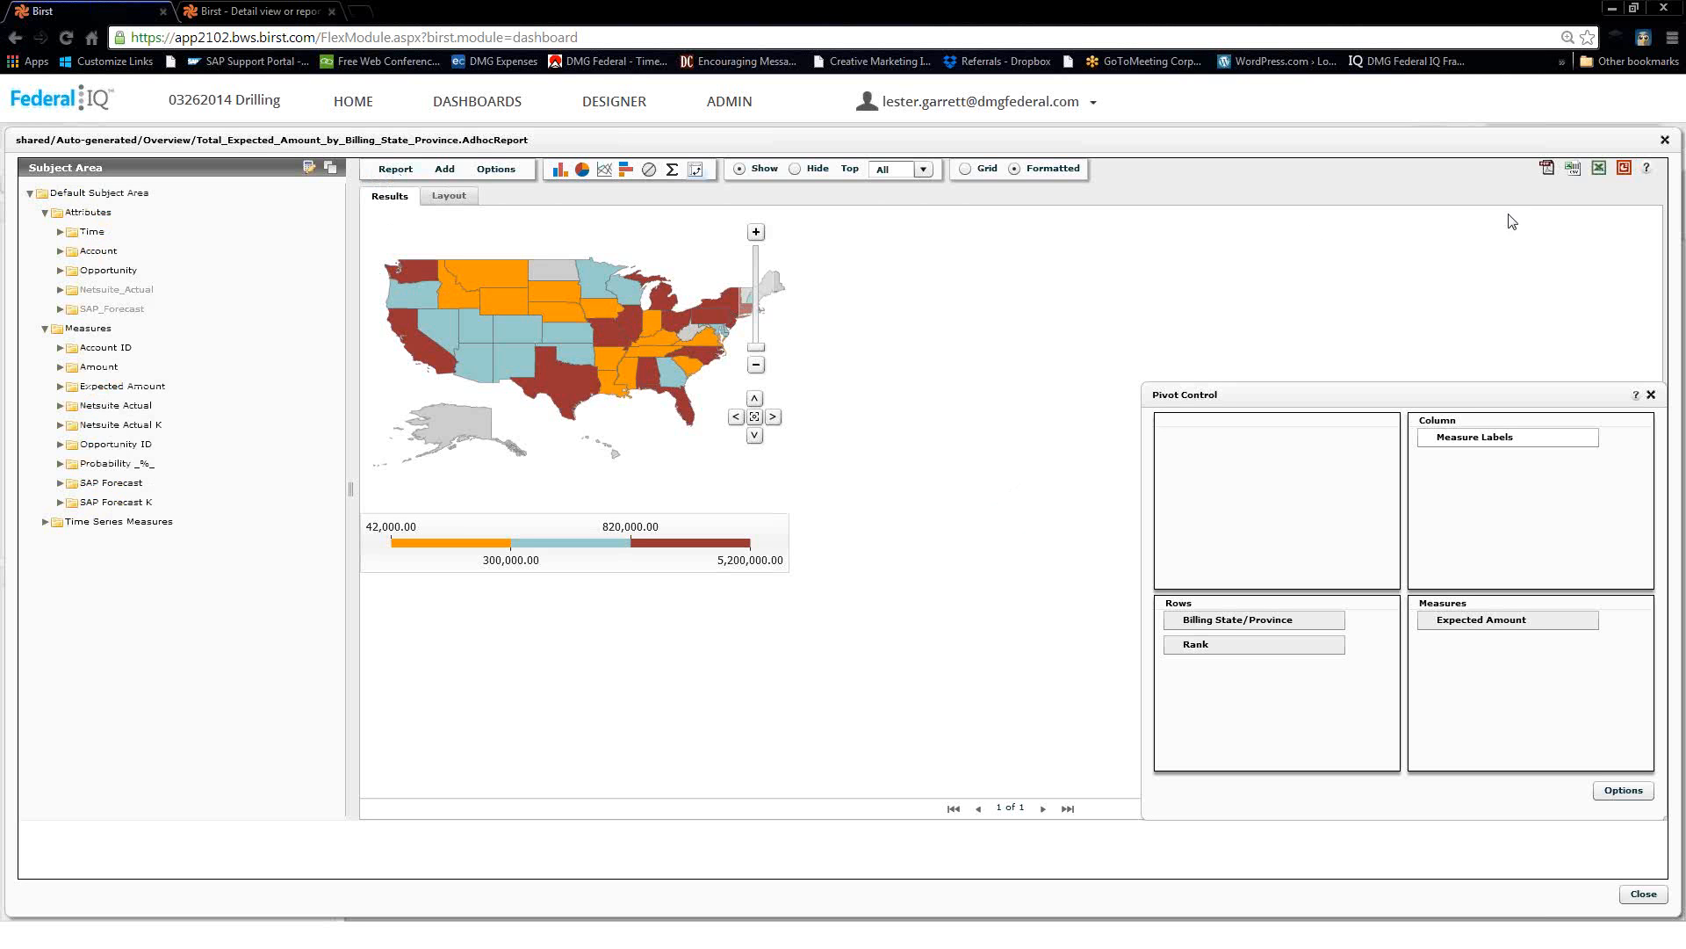
click(1664, 140)
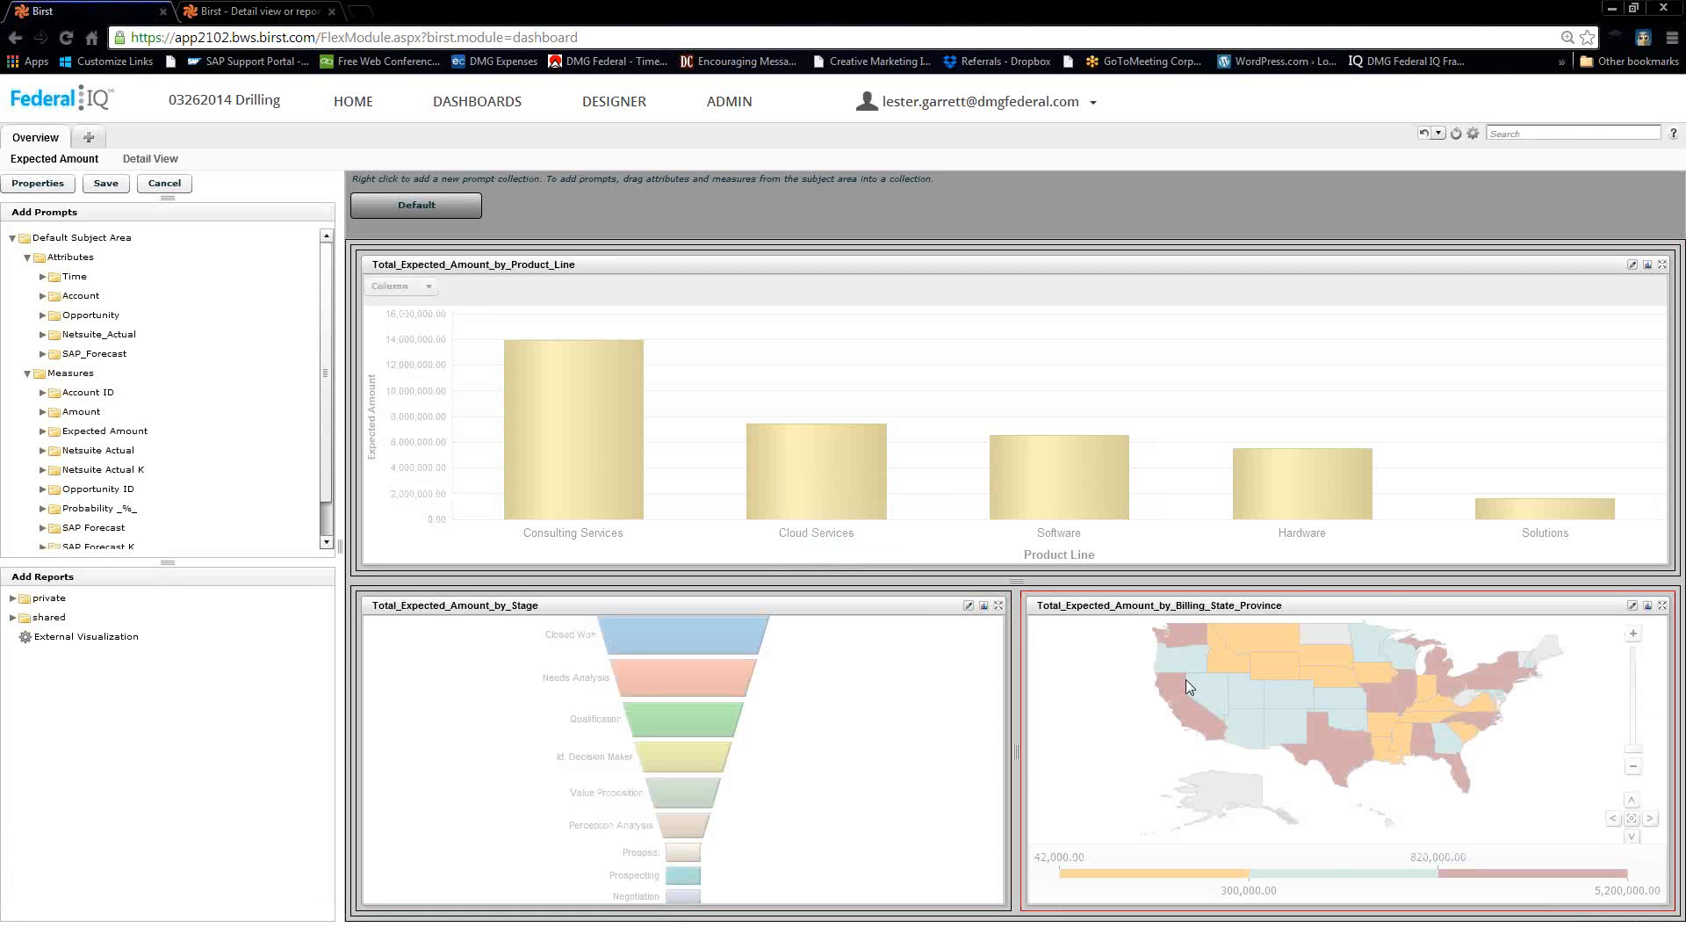
click(112, 186)
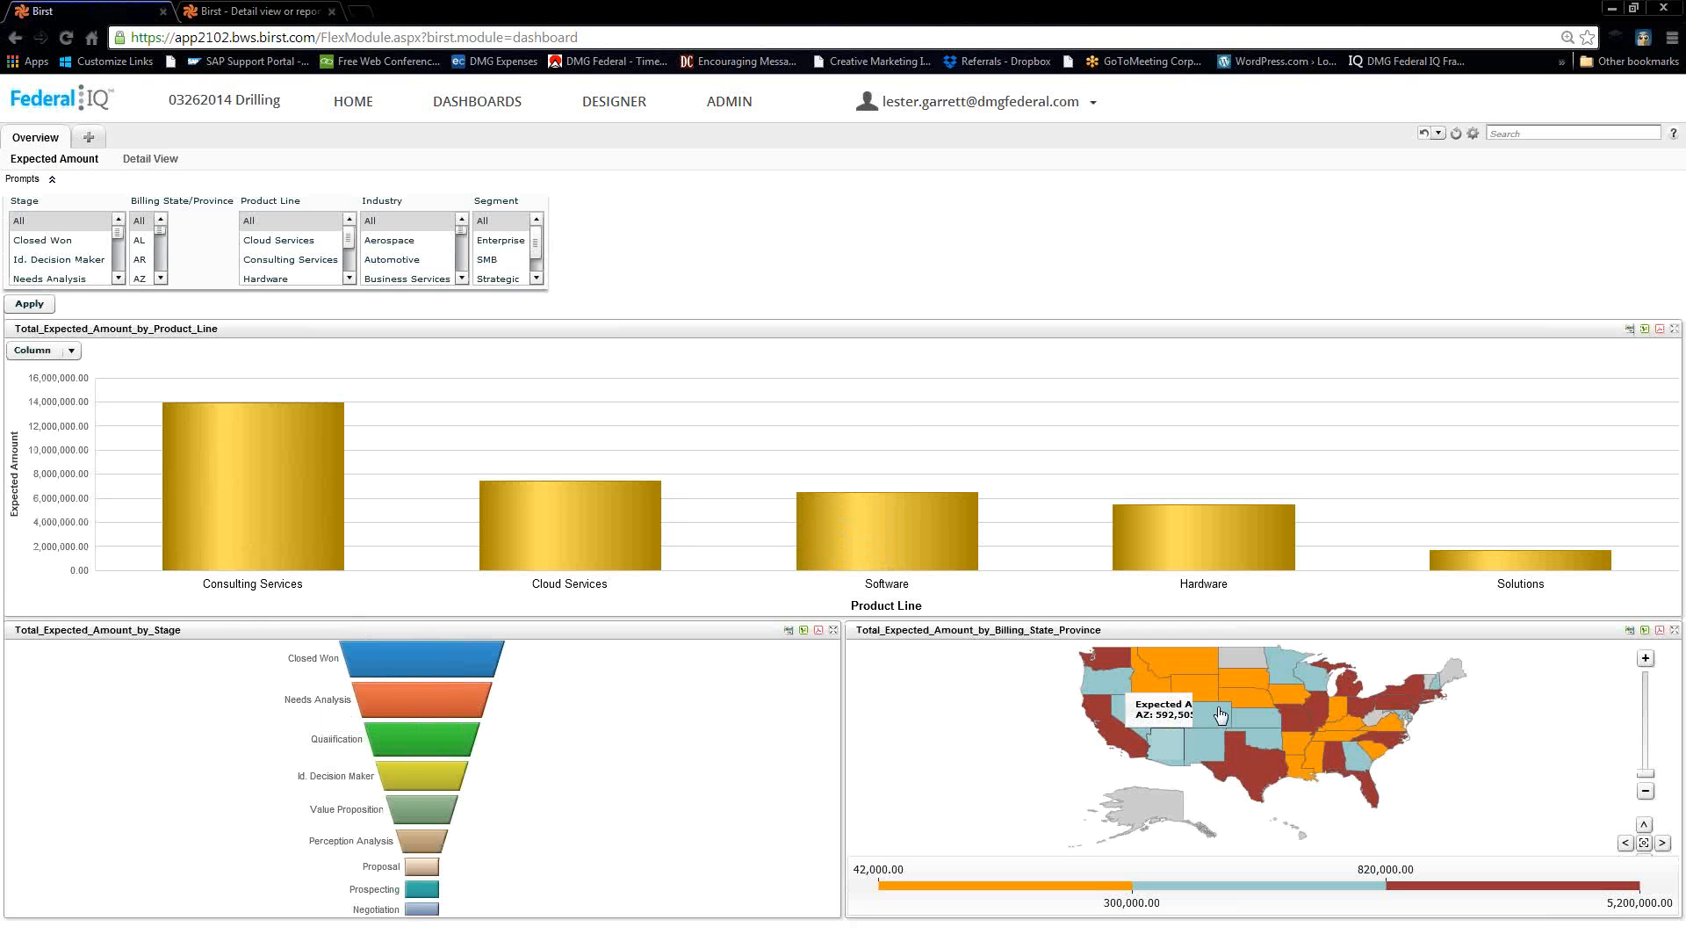
mouse_move(1240, 774)
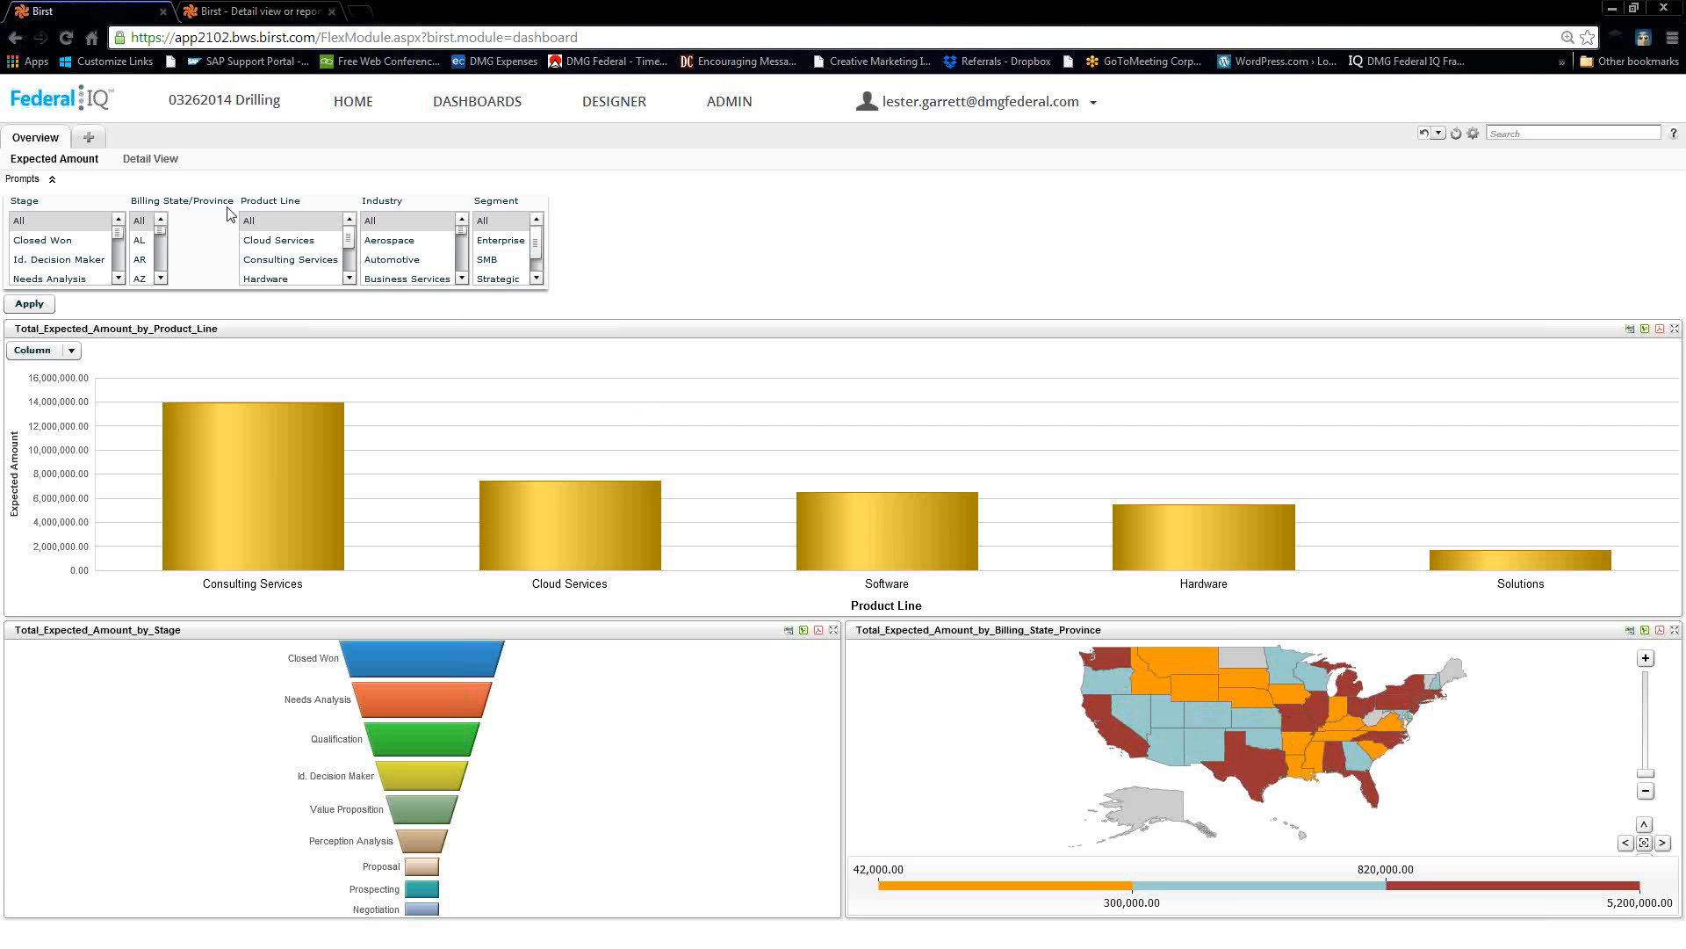
Drill from Texas into Detail View, filter it to billing state AR, then return to Expected Amount.
click(1262, 764)
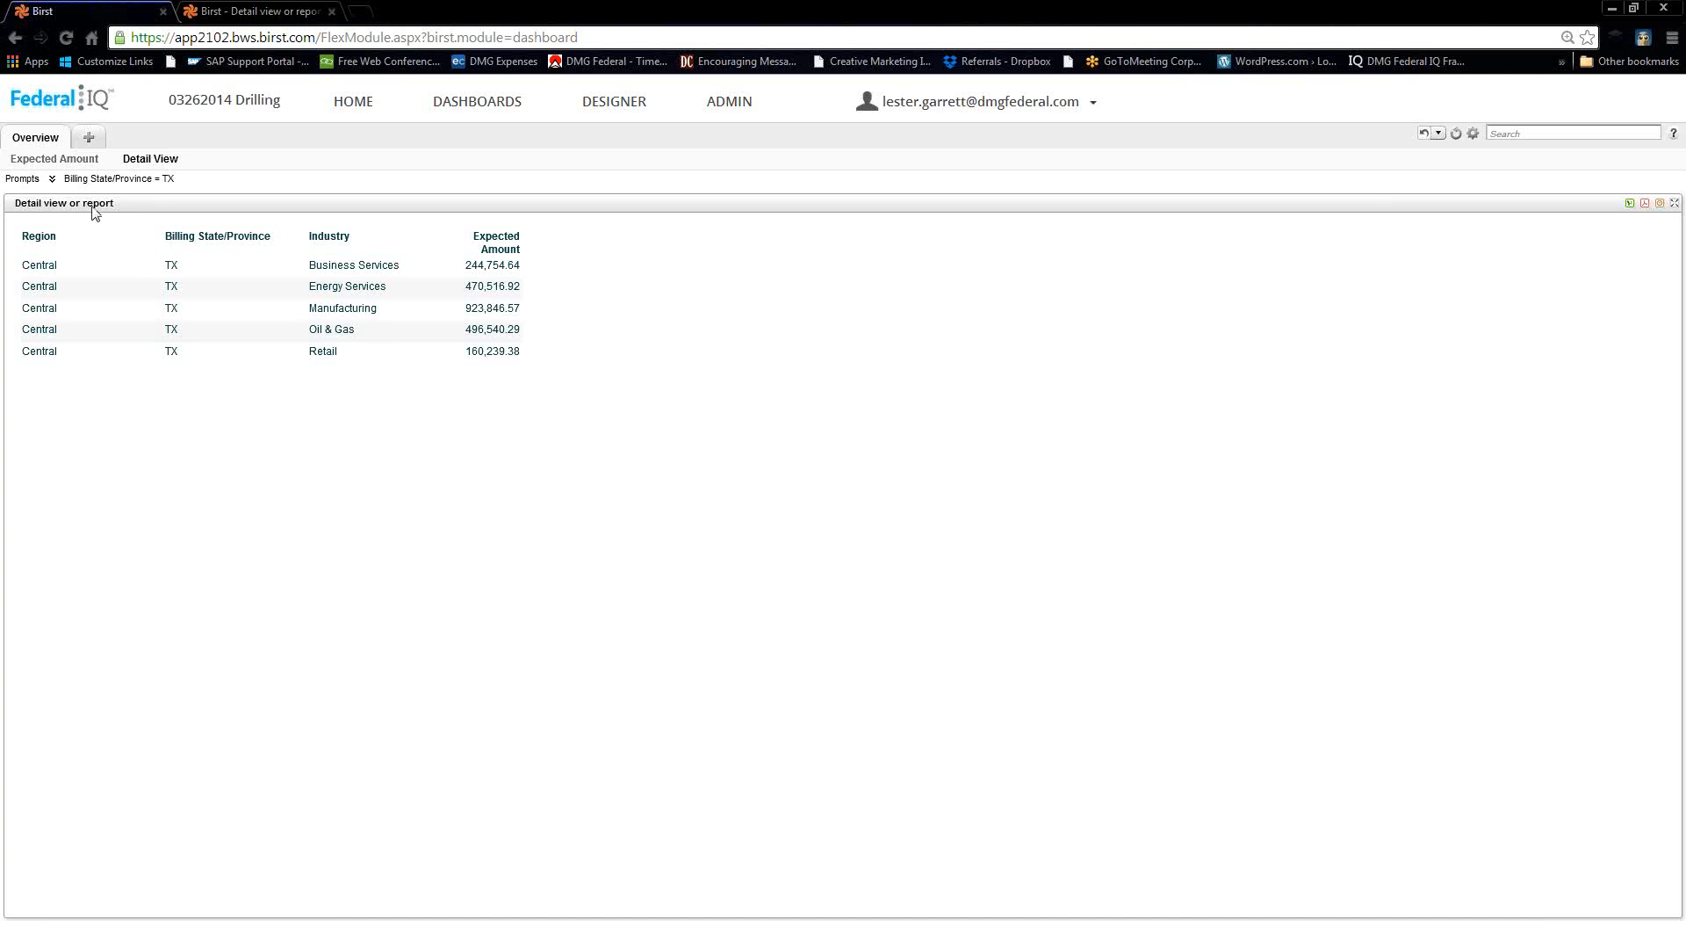
click(35, 183)
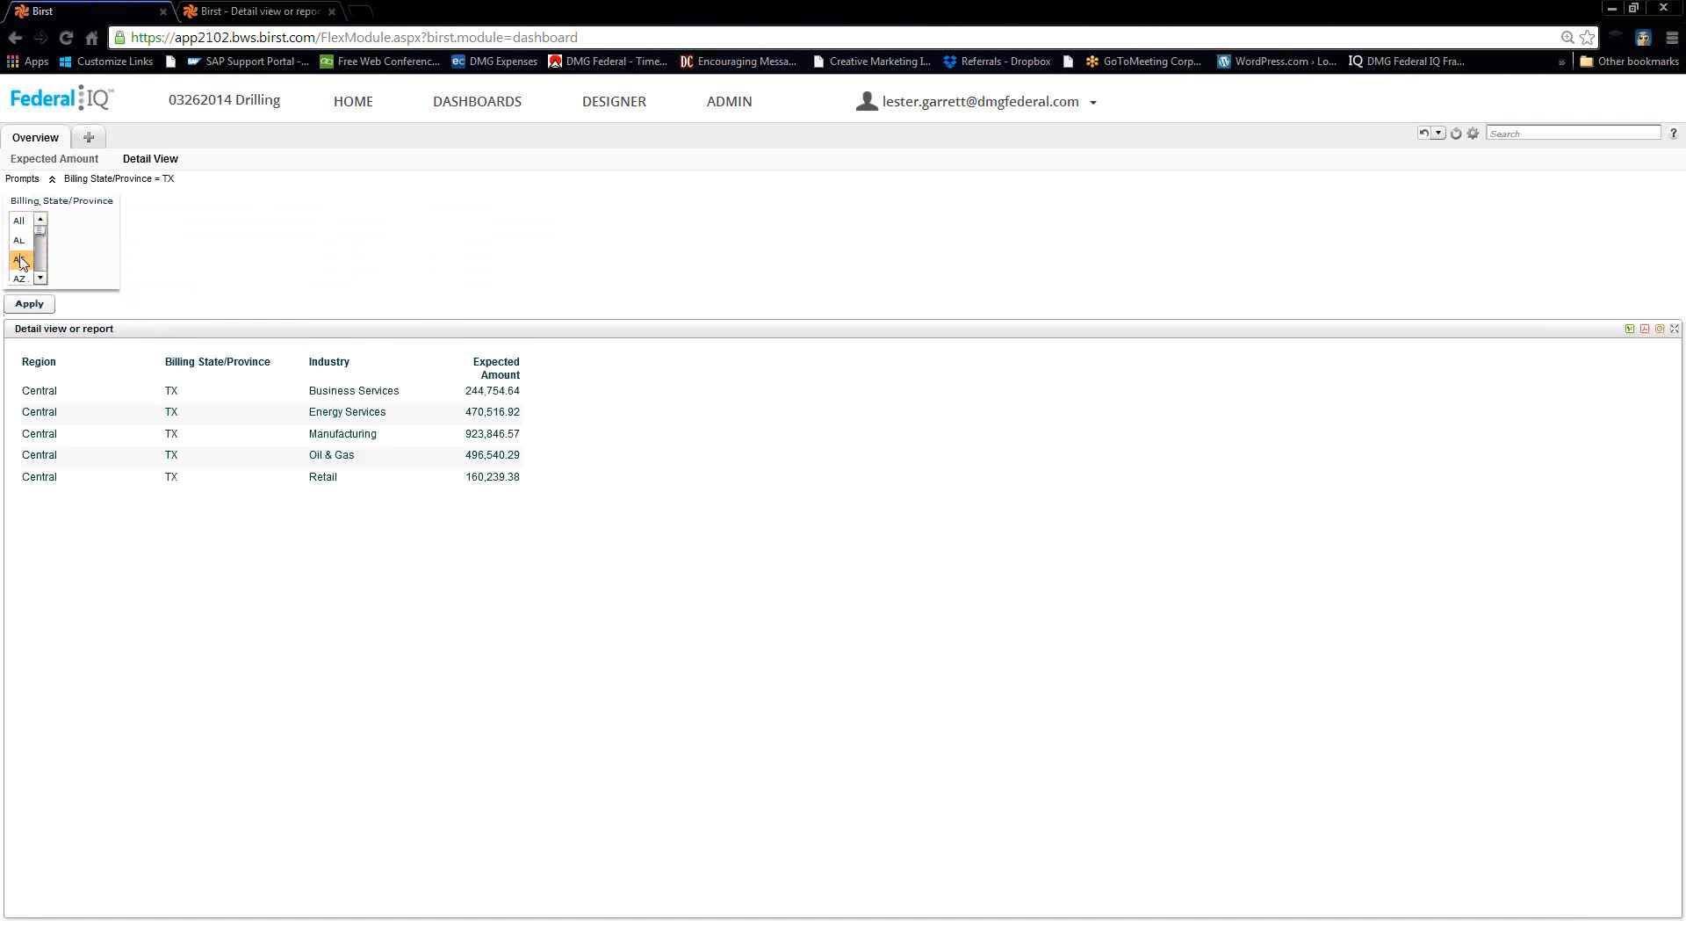
click(21, 261)
click(31, 305)
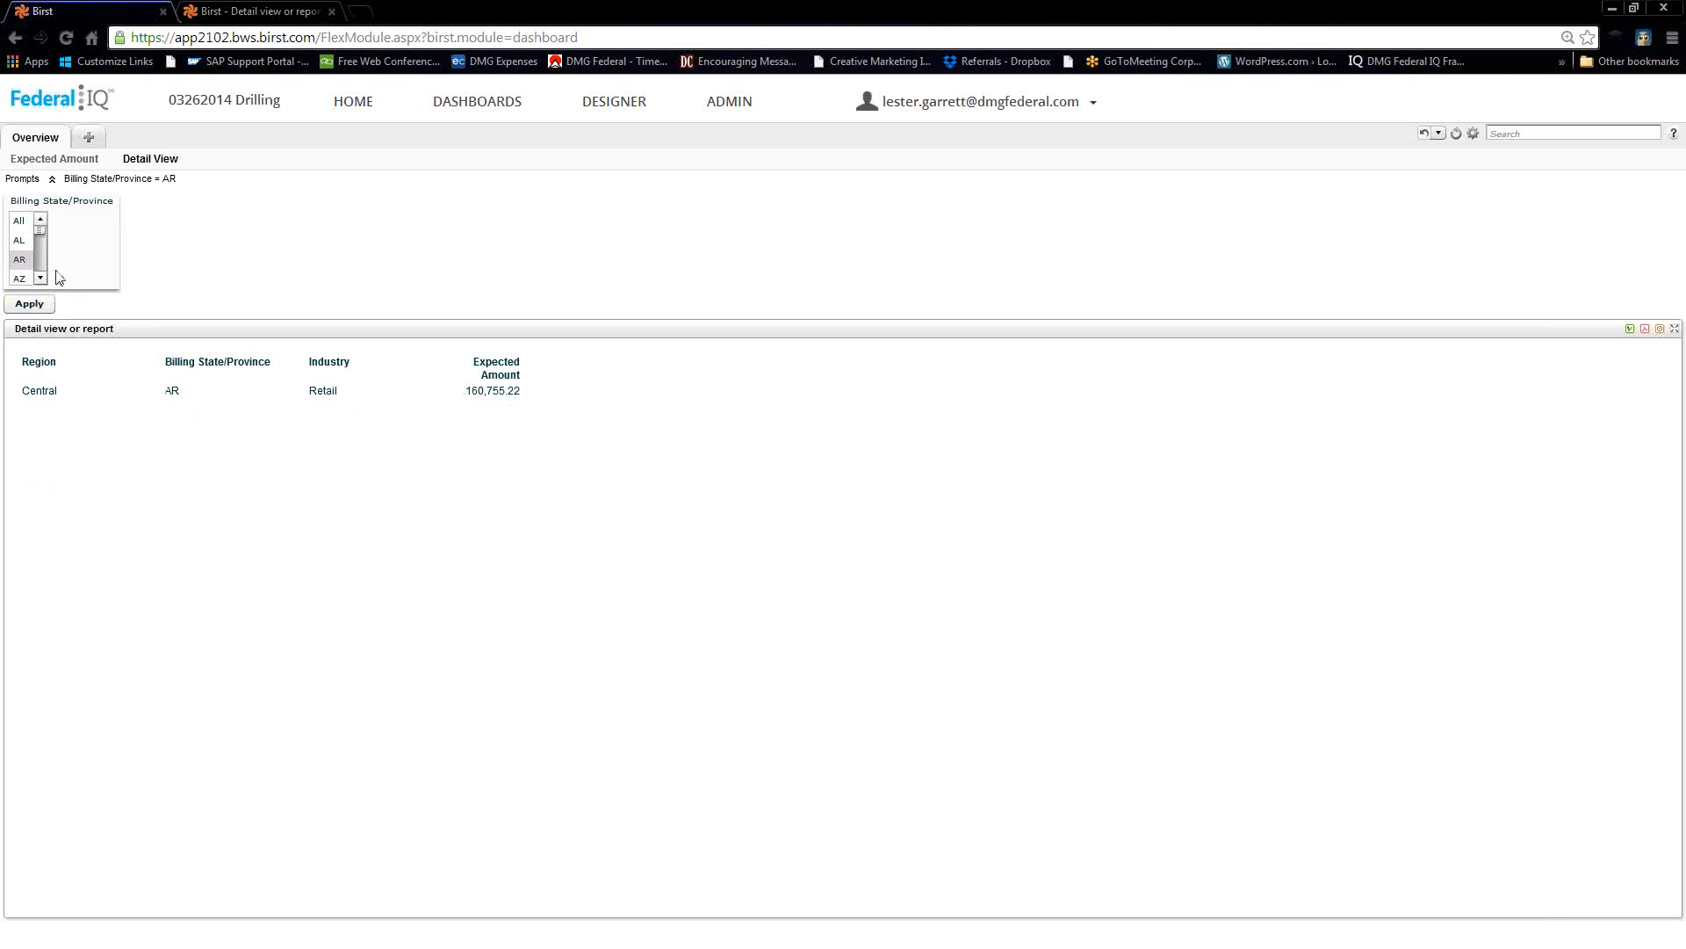
click(53, 158)
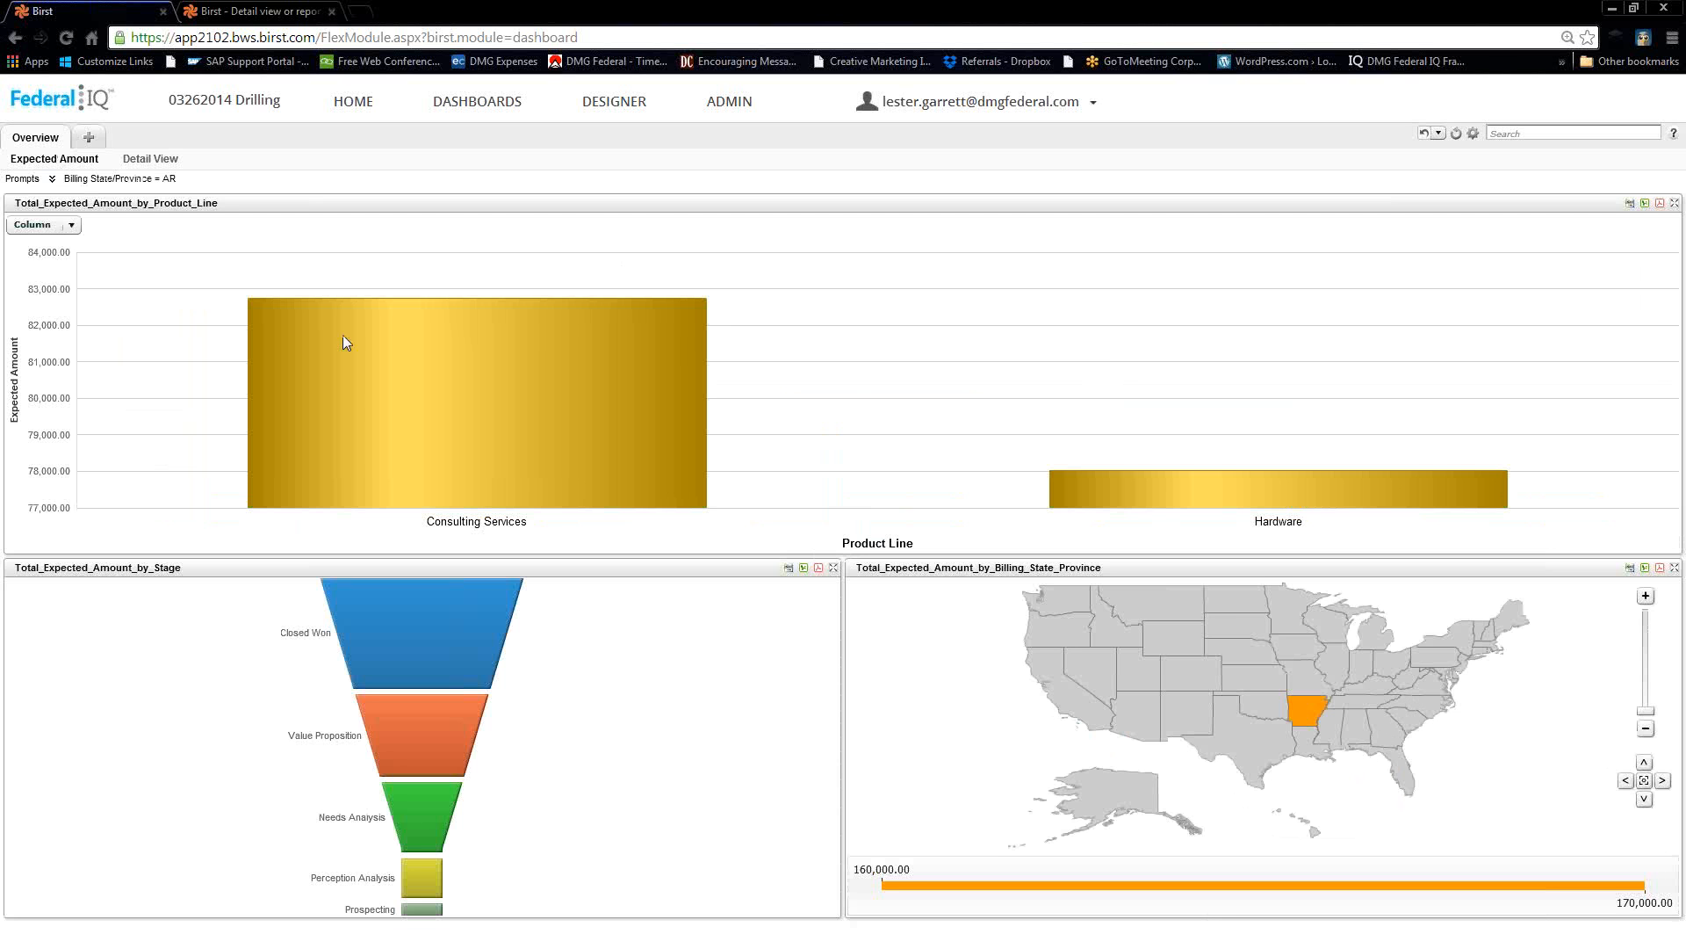
Reapply the Billing State/Province prompt with All states, then drill from a map state into Detail View.
click(52, 180)
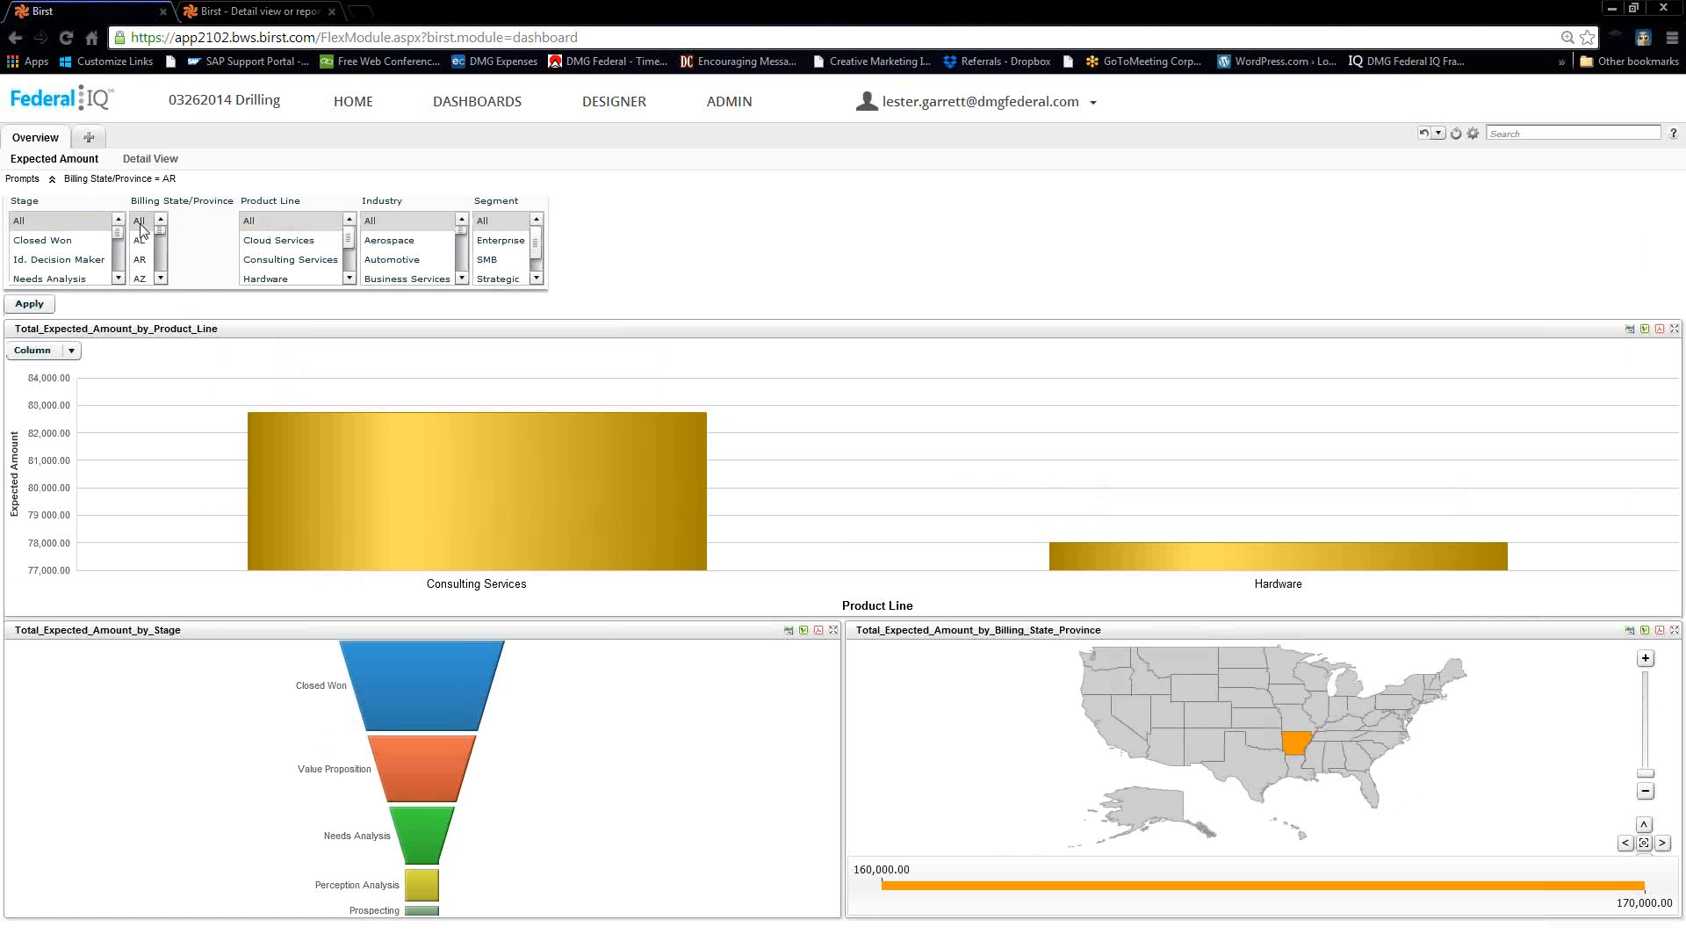
click(29, 304)
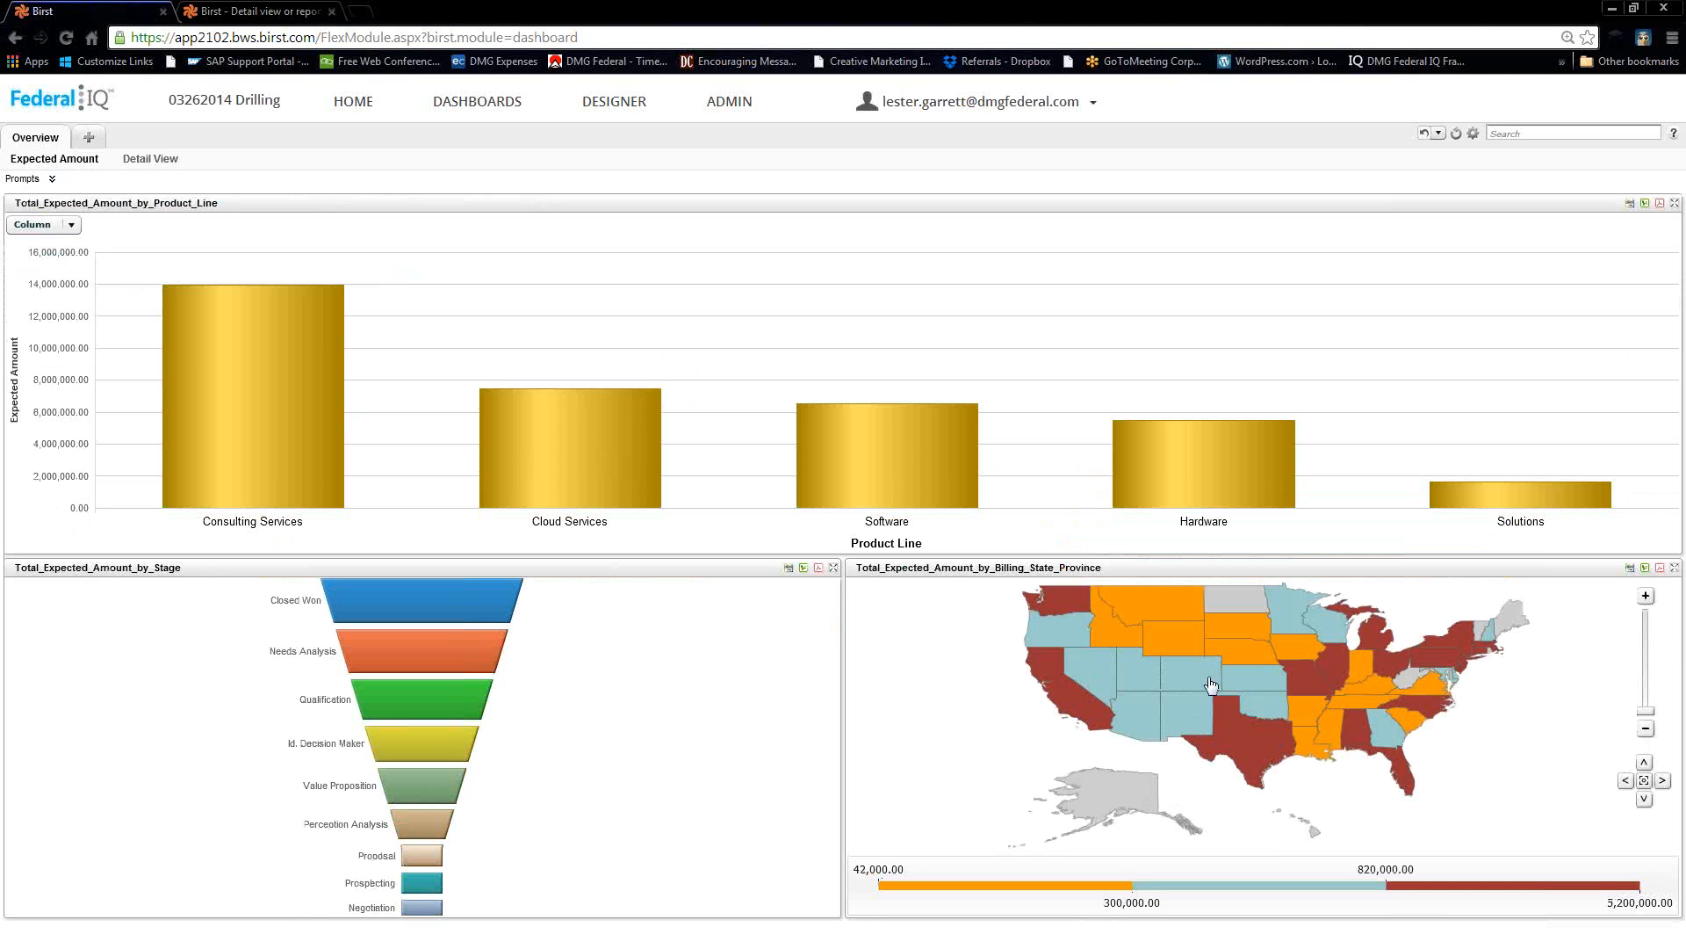
mouse_move(1213, 673)
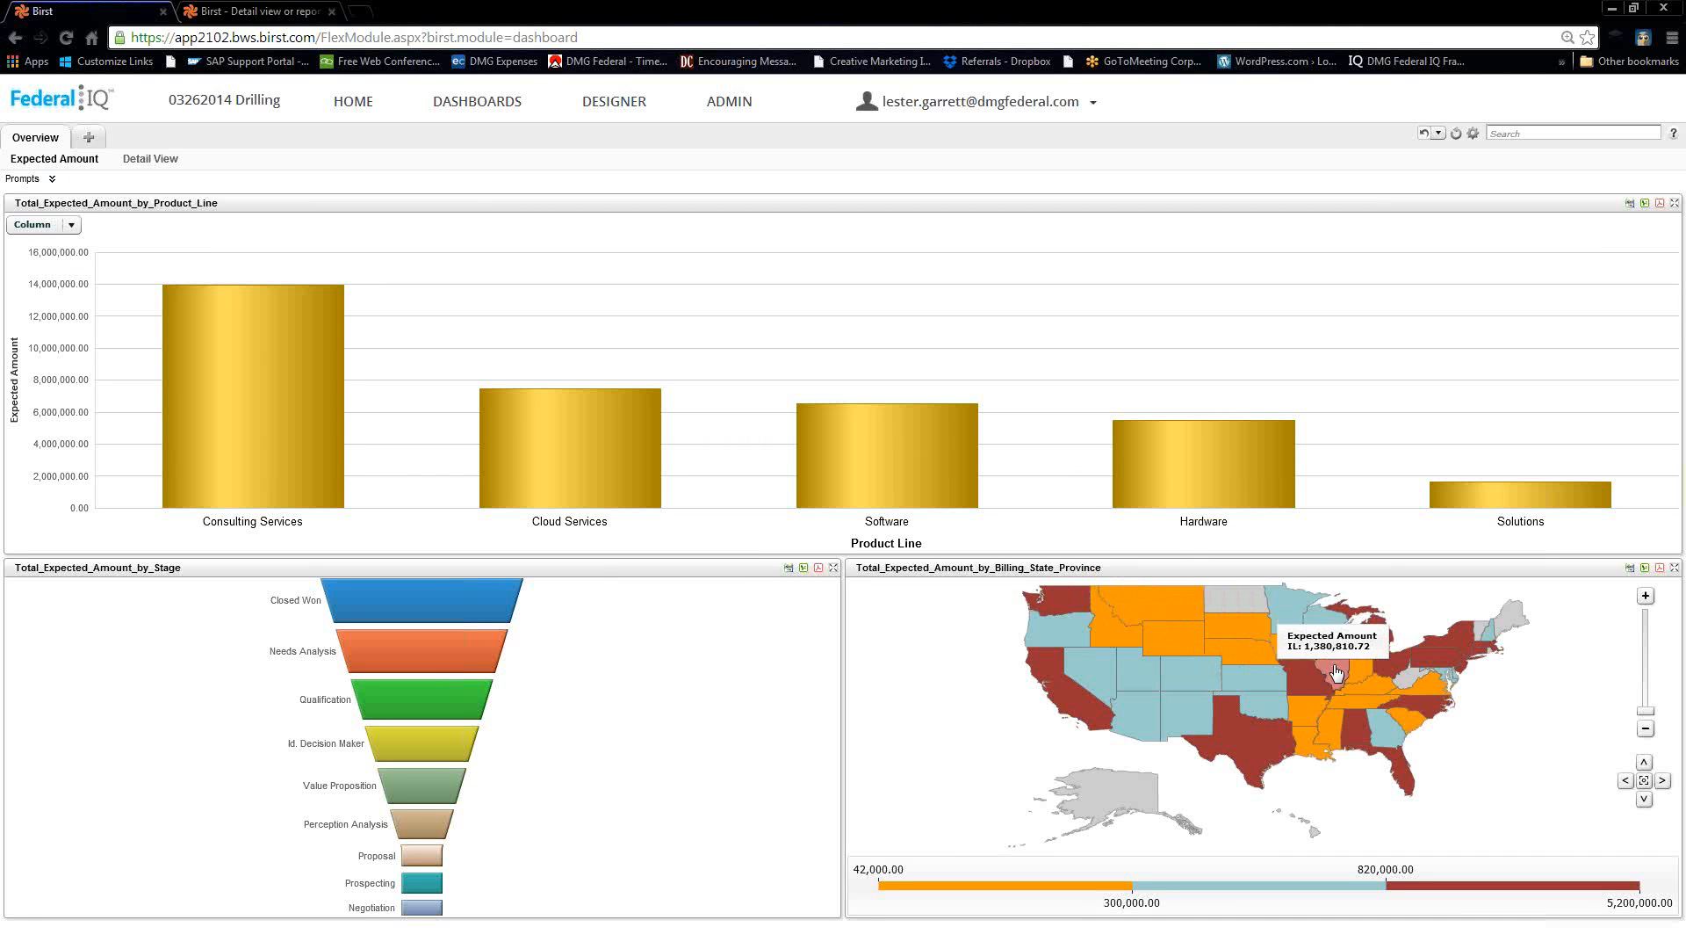
click(1423, 688)
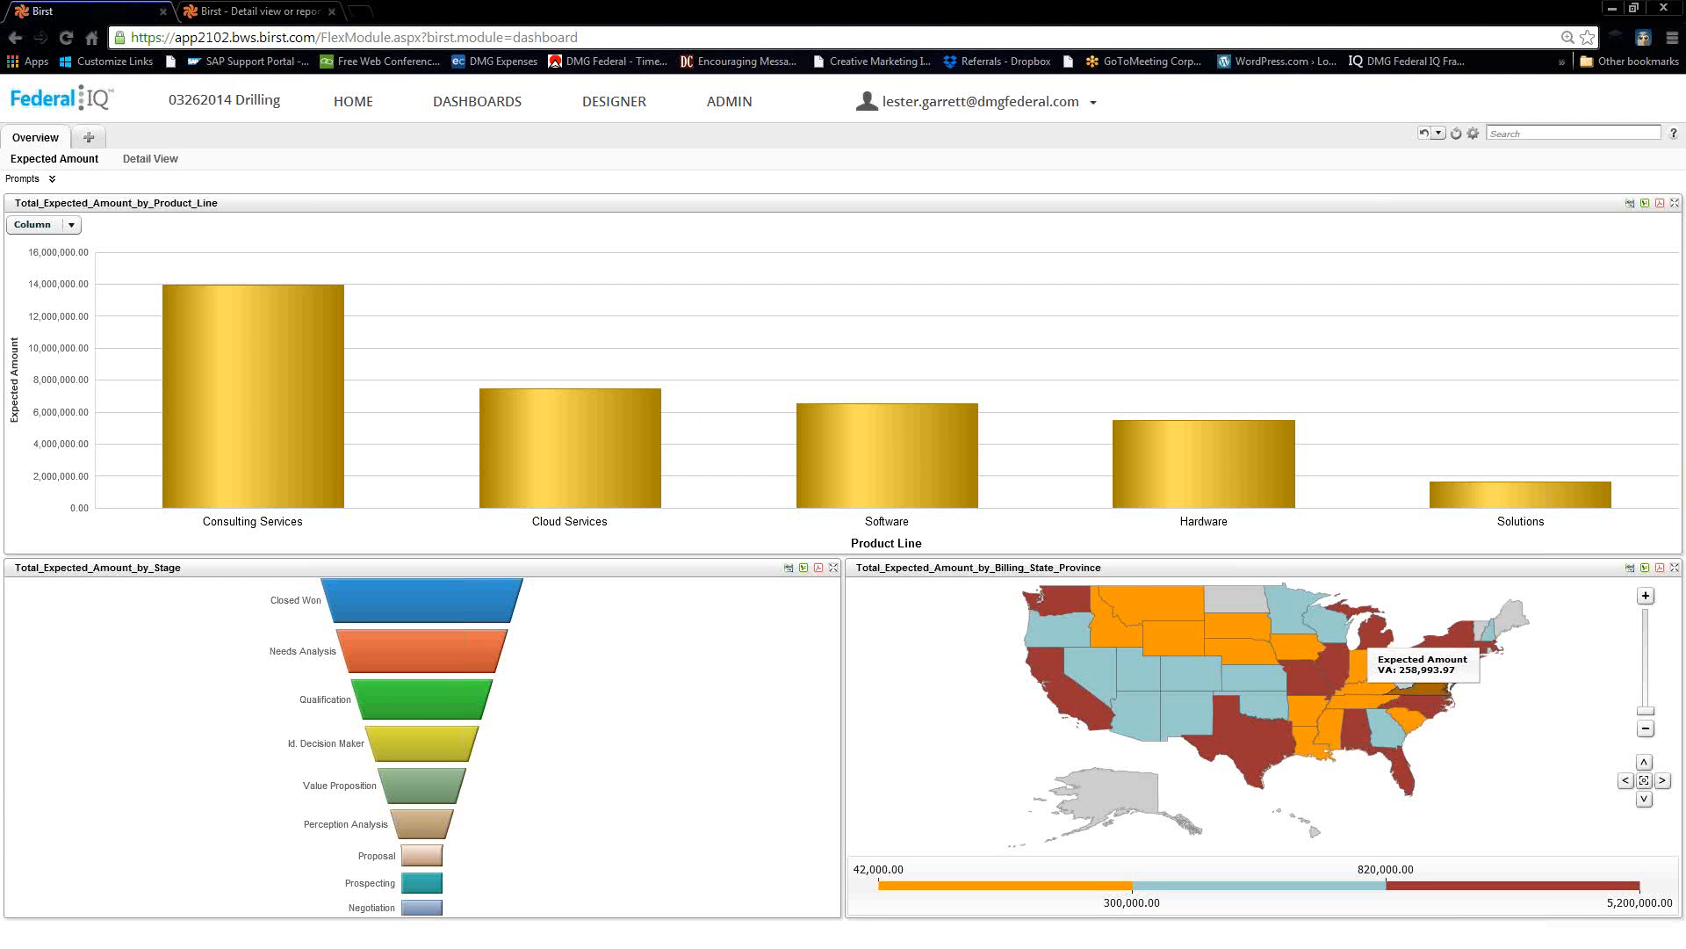